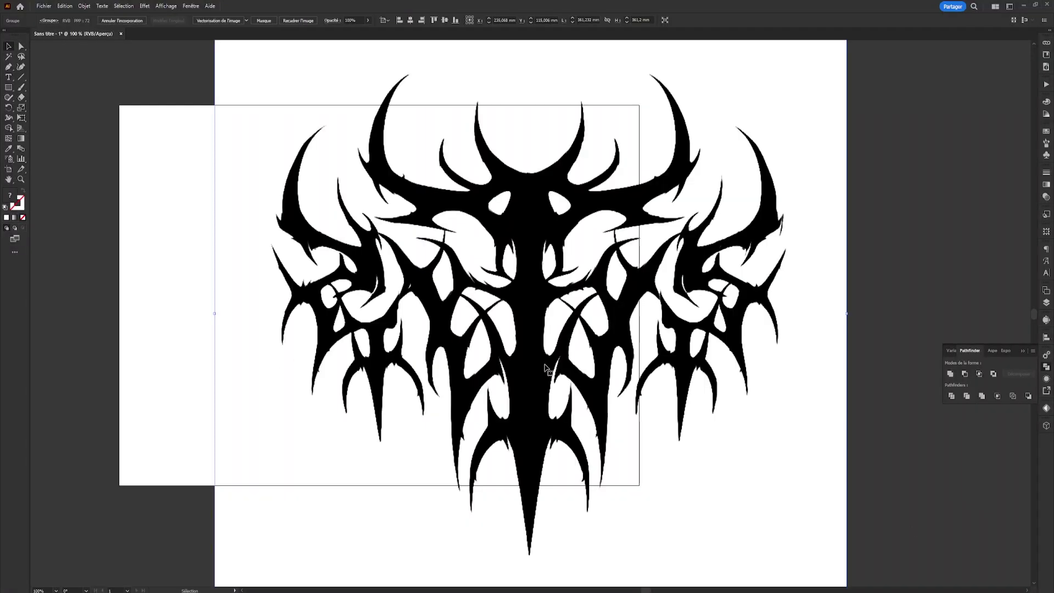
Switch to the Scale tool (S) to resize the pasted tribal artwork
key(s)
Shrink the tribal artwork inside the artboard, apply Image Trace, and open the trace settings
drag(470, 408, 464, 436)
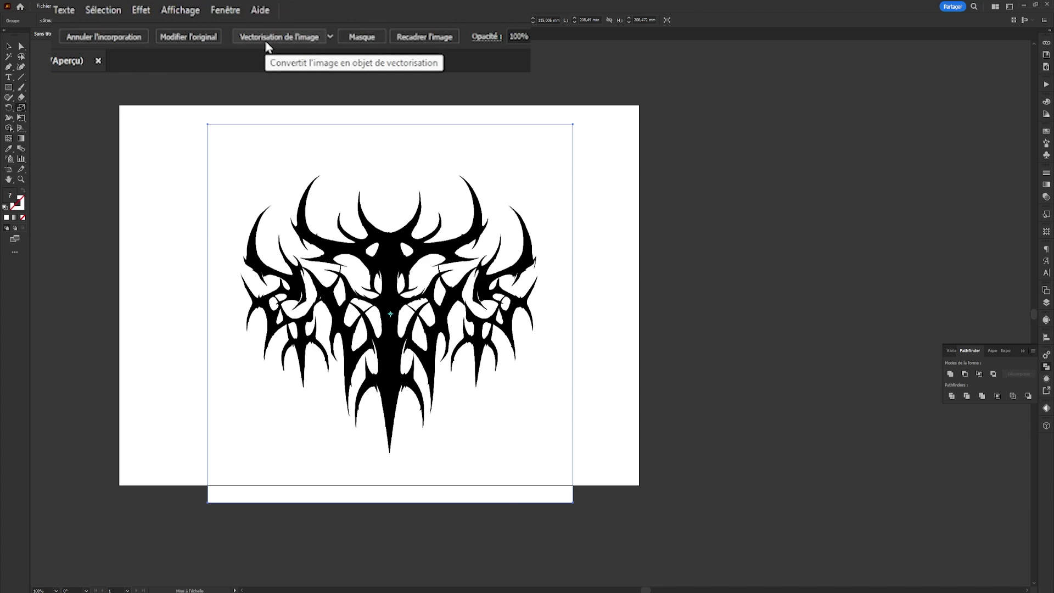
click(266, 45)
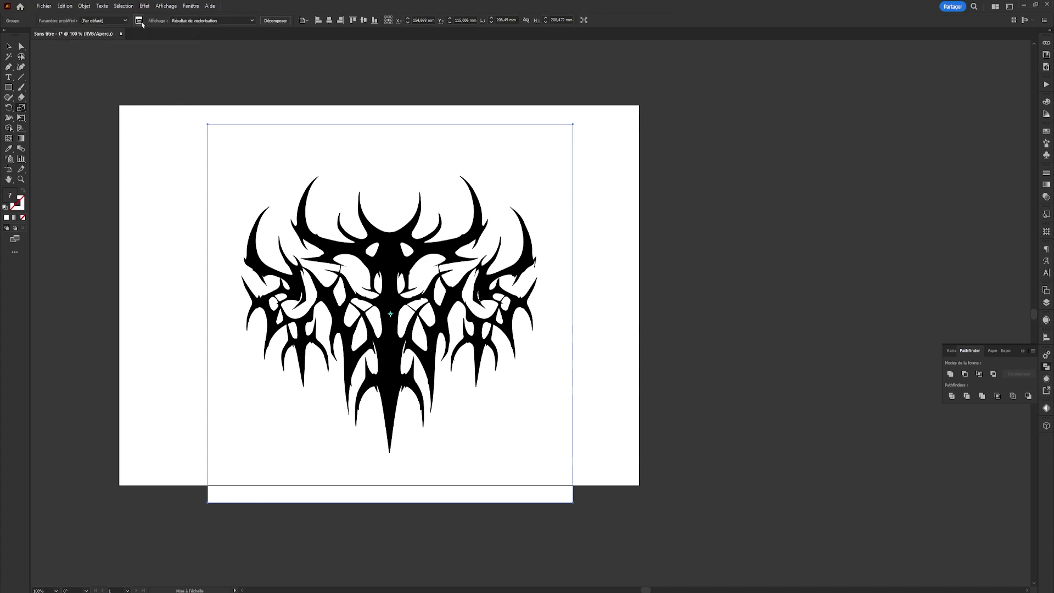
click(138, 20)
alt+scroll(414, 318, up, 1)
alt+scroll(312, 248, down, 1)
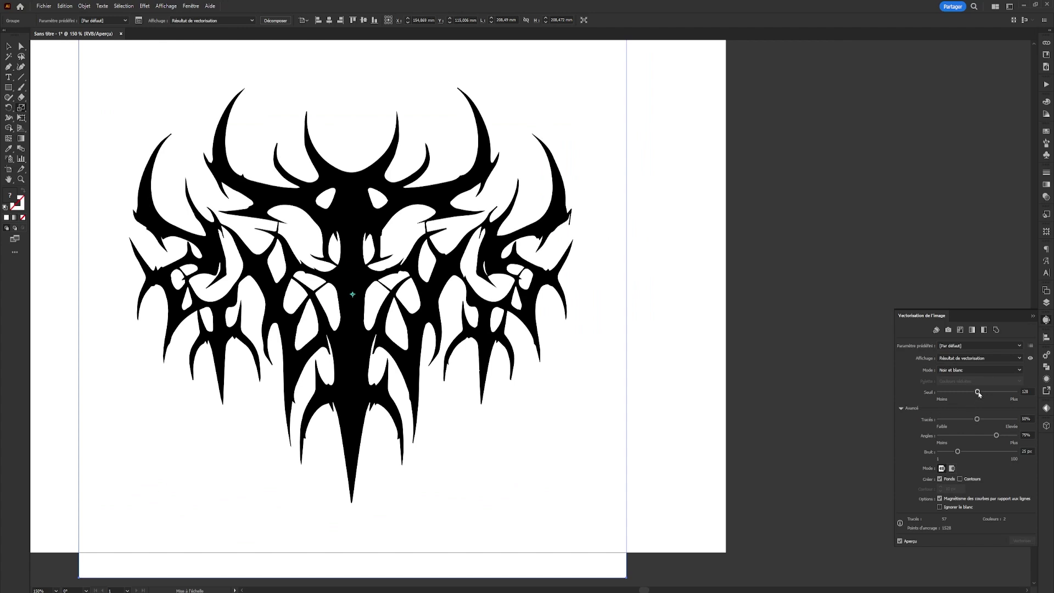
Raise the trace threshold, set paths to 49%, and try corners at 60% before returning to 100%
mouse_move(979, 393)
mouse_down()
mouse_move(1015, 393)
mouse_move(1000, 393)
mouse_up()
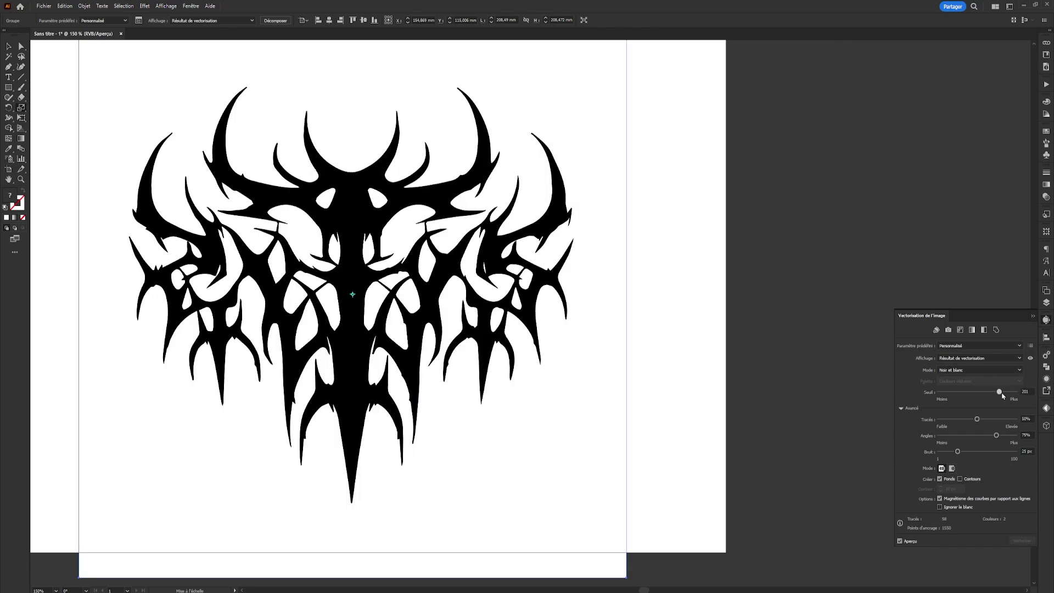
click(1002, 395)
drag(995, 421, 1009, 423)
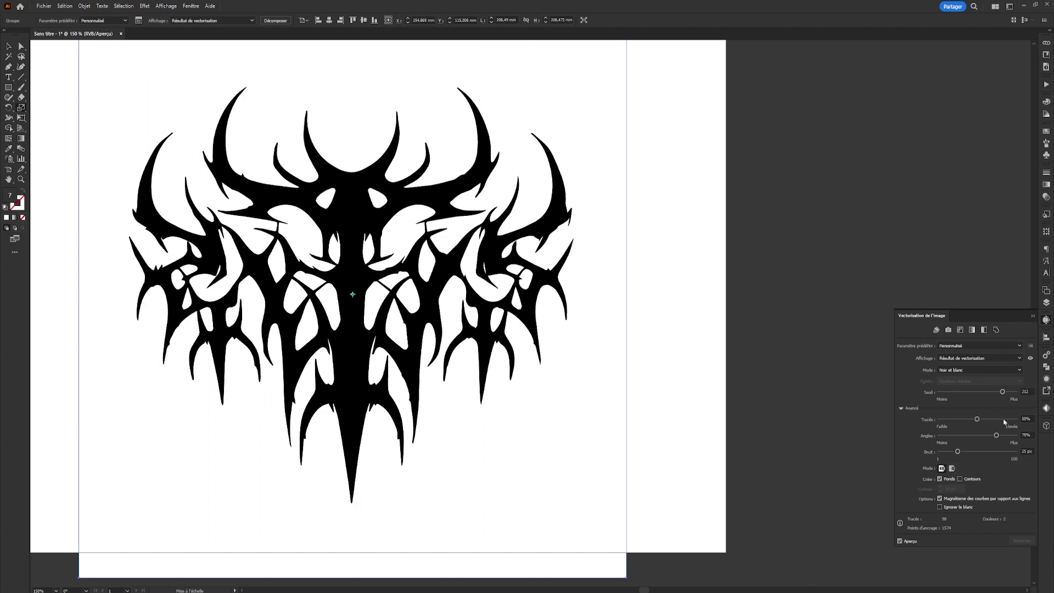
click(977, 420)
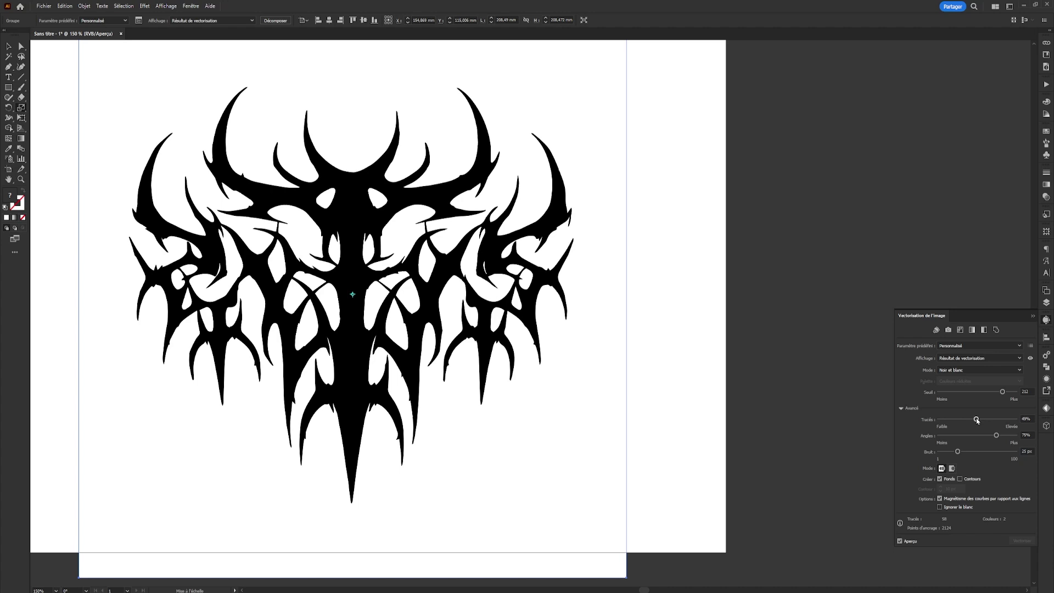
drag(996, 435, 1021, 440)
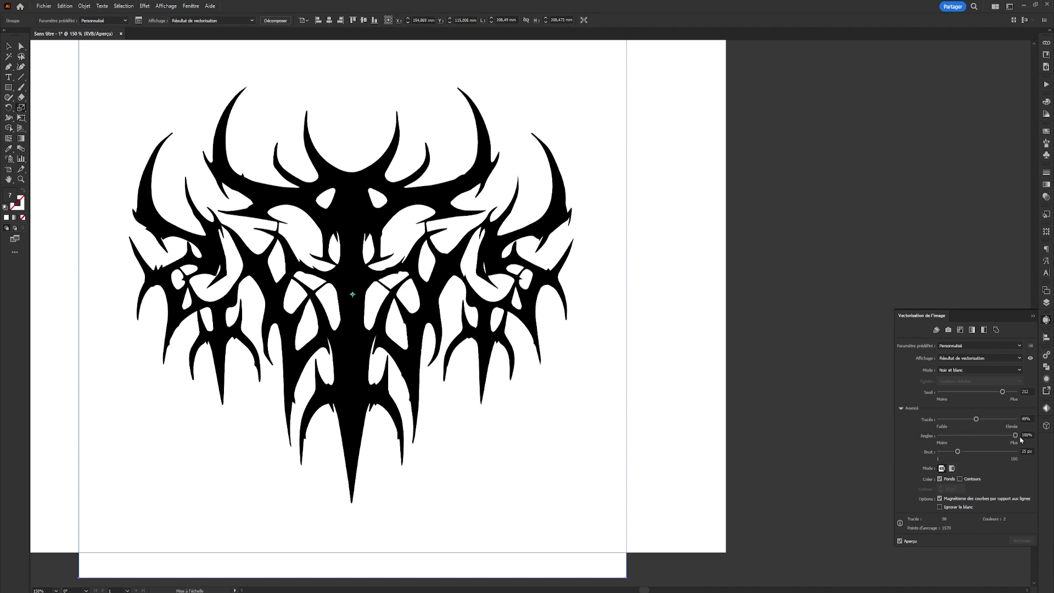
click(988, 435)
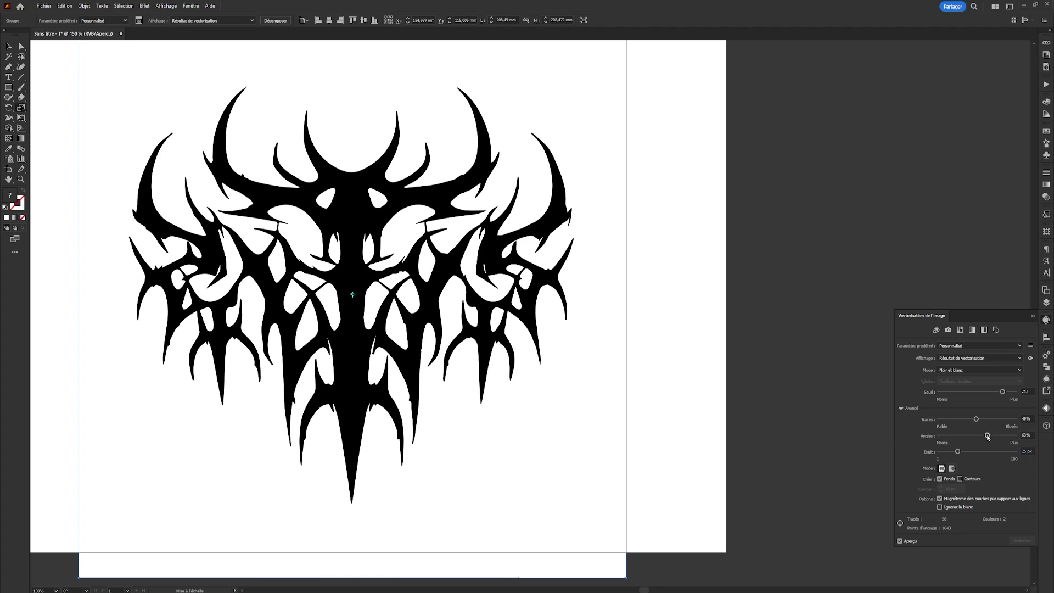
drag(988, 435, 1016, 436)
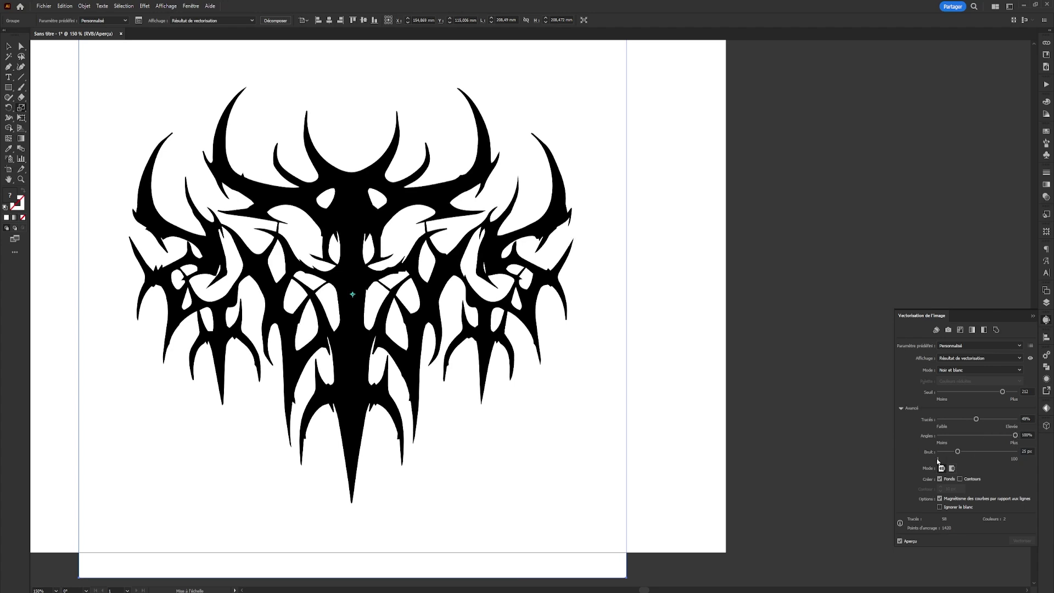
Try trace noise values of 65, 48 and 87 px, then settle on 1 px
click(992, 451)
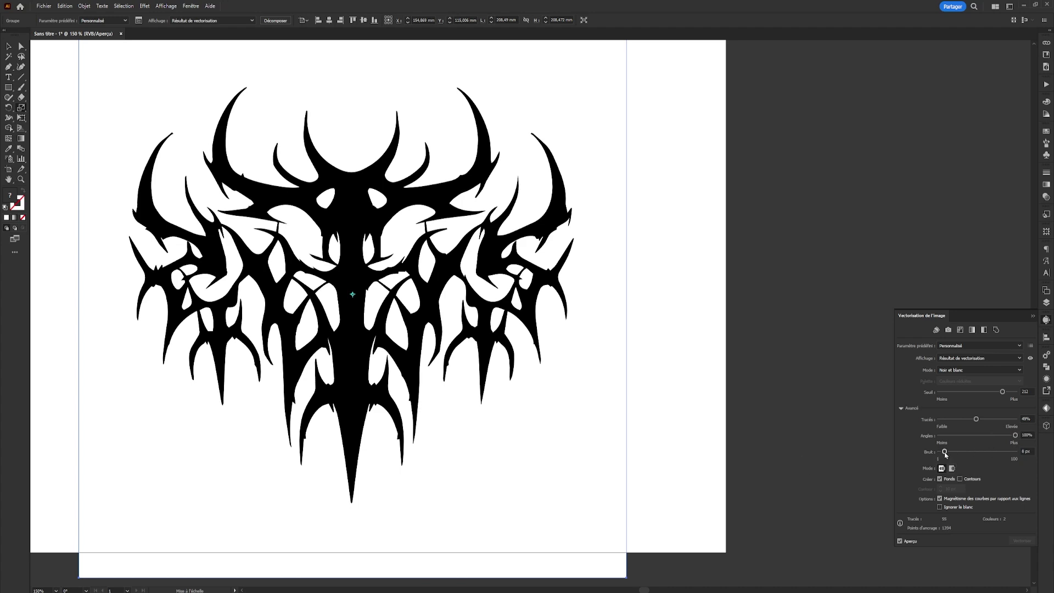
click(976, 452)
drag(976, 452, 940, 453)
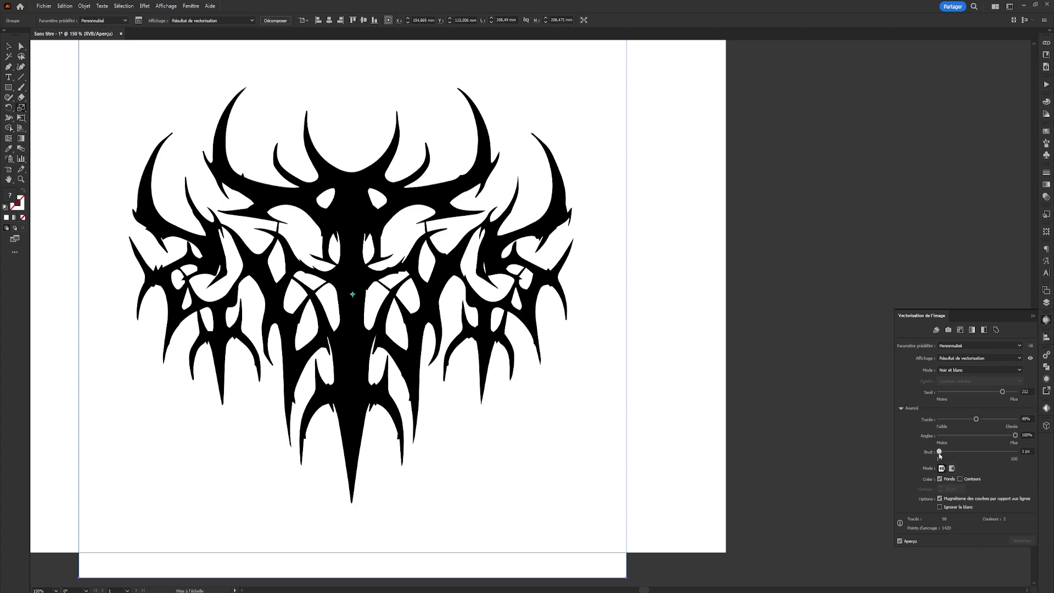
click(1006, 452)
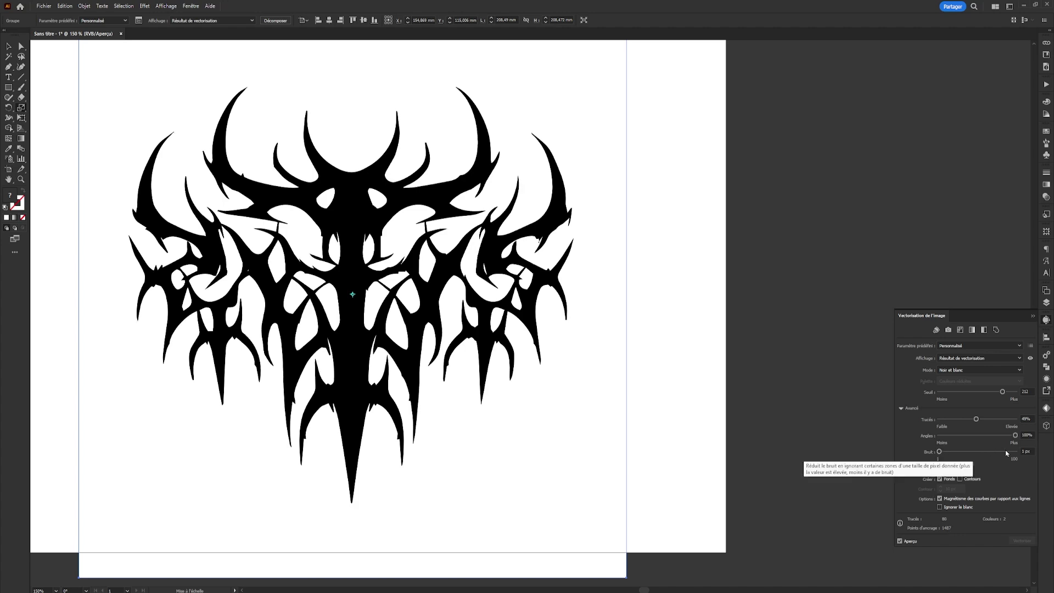
click(939, 452)
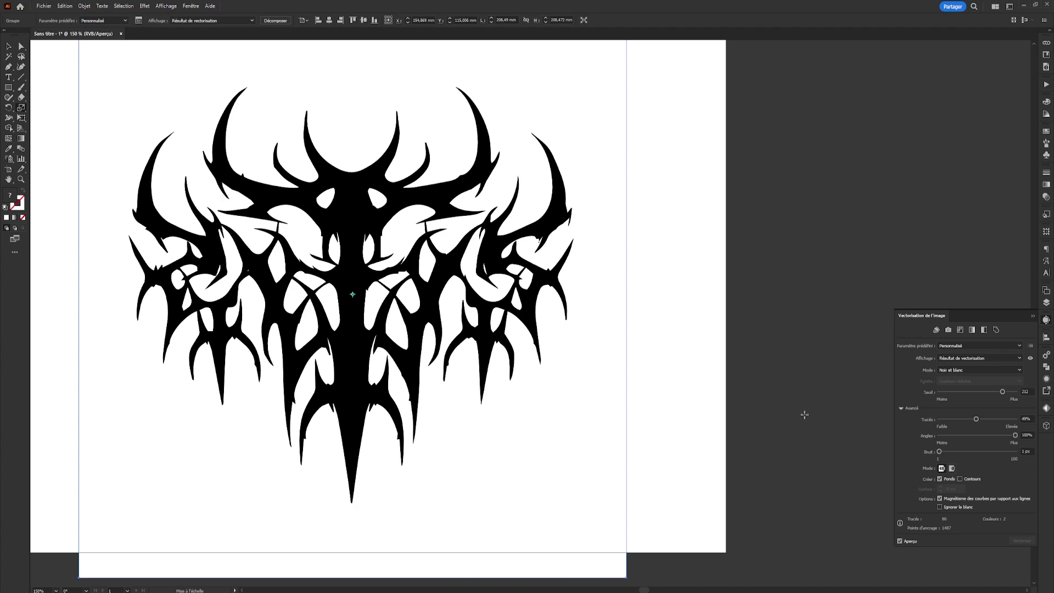
key(v)
scroll(353, 275, left, 2)
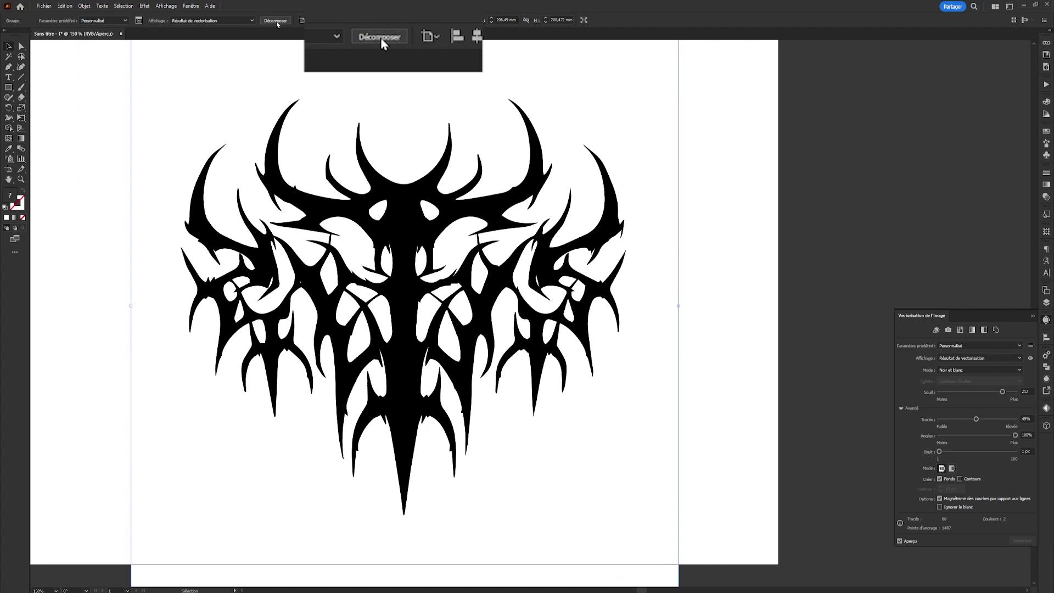
Expand the tribal trace into editable vector paths
click(277, 21)
double_click(466, 148)
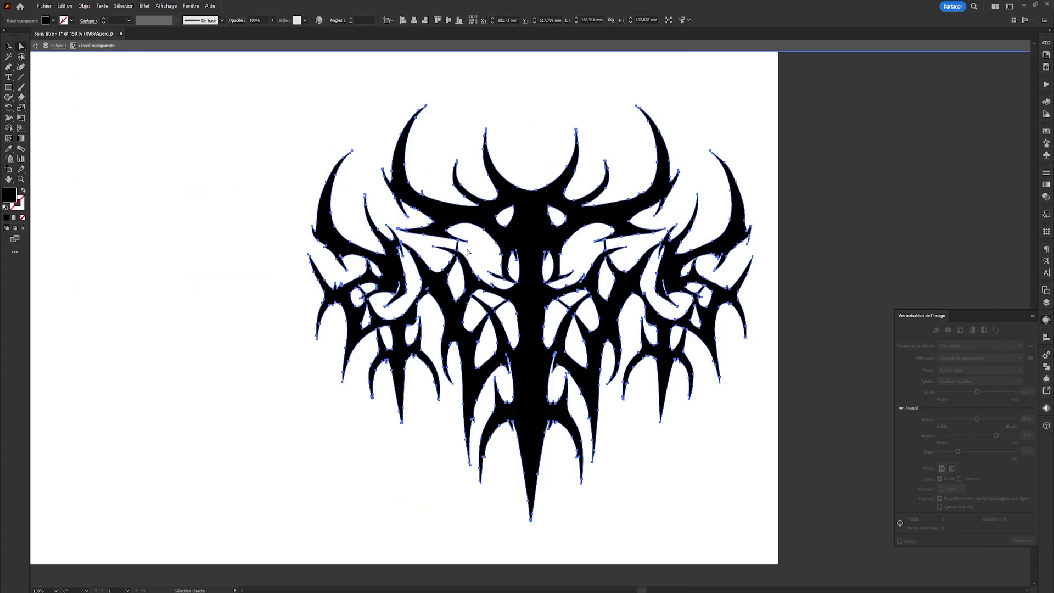
key(Escape)
alt+scroll(512, 238, up, 5)
alt+scroll(558, 253, down, 4)
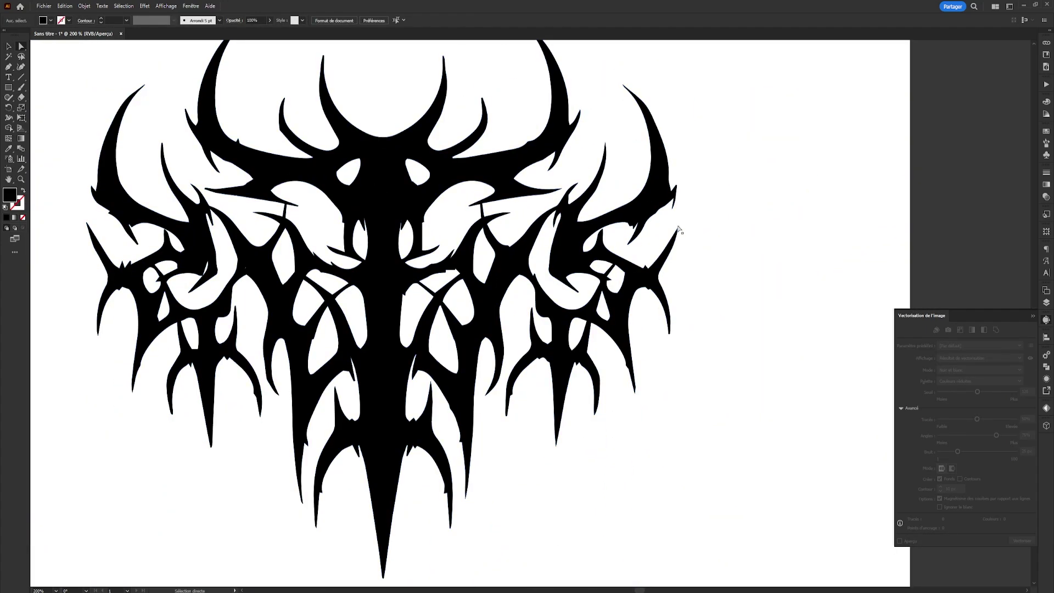
alt+scroll(365, 141, down, 2)
alt+scroll(365, 141, down, 1)
Draw a white-filled rectangle covering the artwork's left half
click(51, 20)
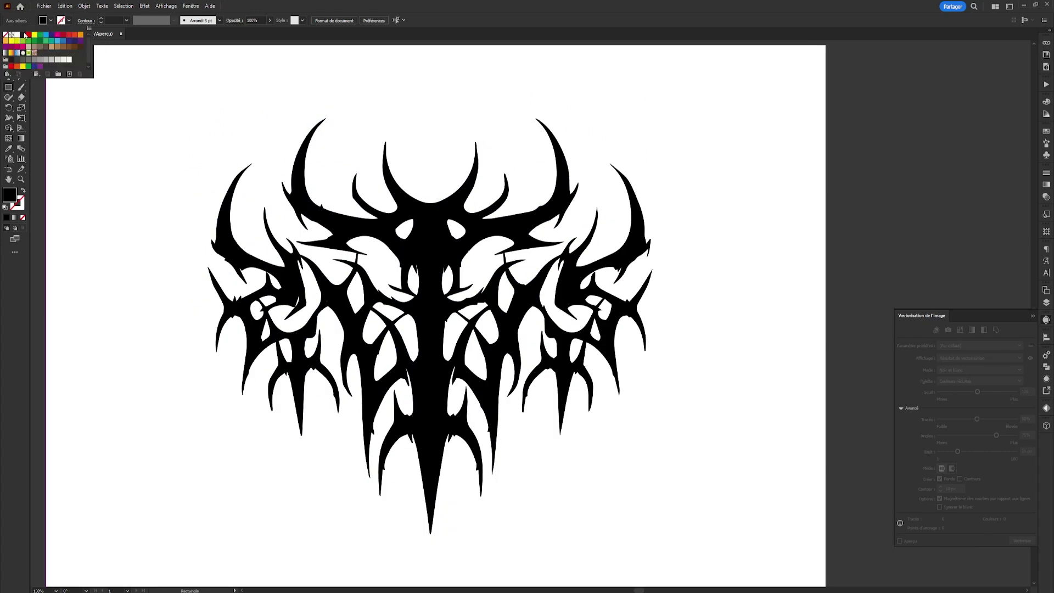
click(15, 37)
key(Escape)
mouse_move(99, 71)
mouse_down()
mouse_move(326, 450)
mouse_move(430, 562)
mouse_up()
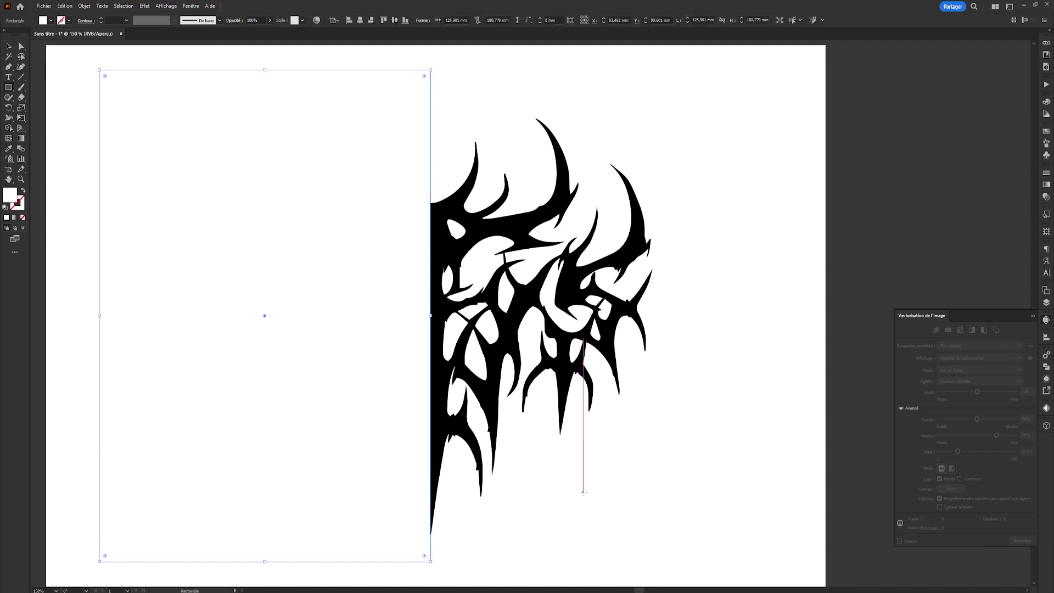
key(v)
key(ctrl+shift+a)
Lower the white rectangle's opacity to check the artwork beneath, then restore 100%
click(398, 131)
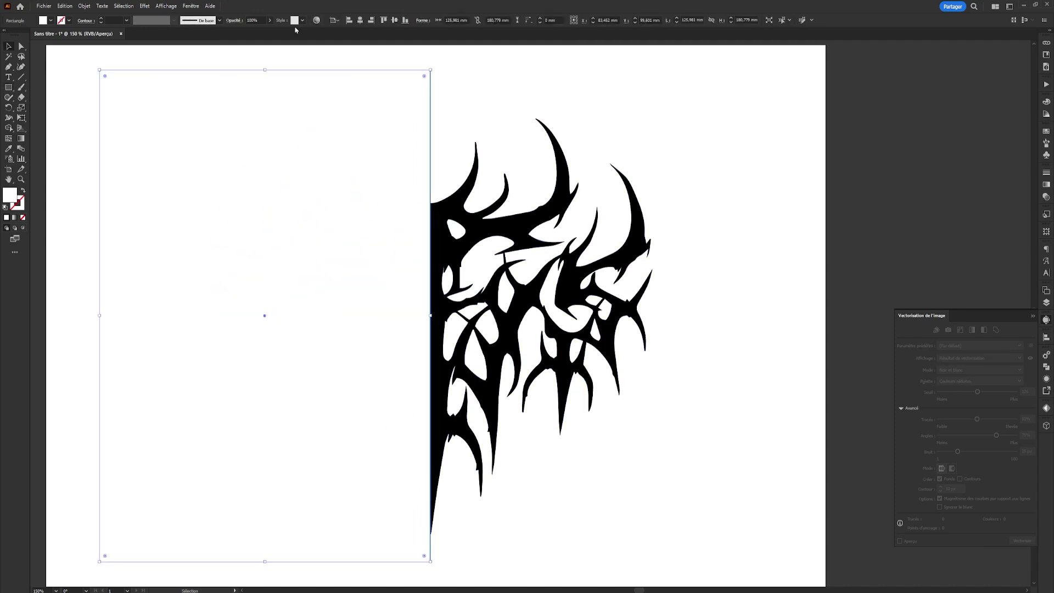
click(291, 21)
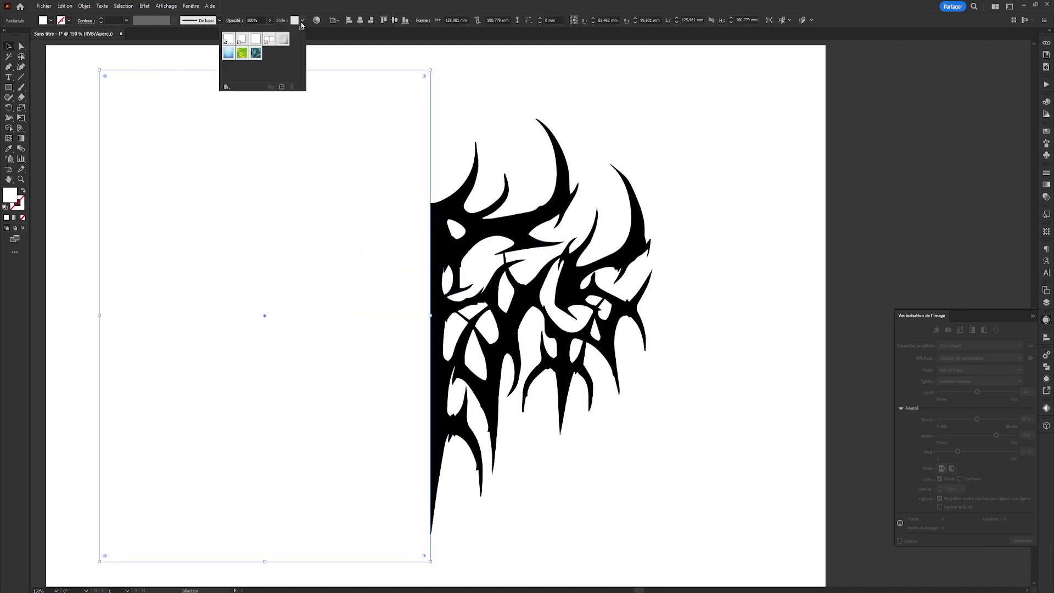
click(269, 20)
drag(265, 31, 251, 30)
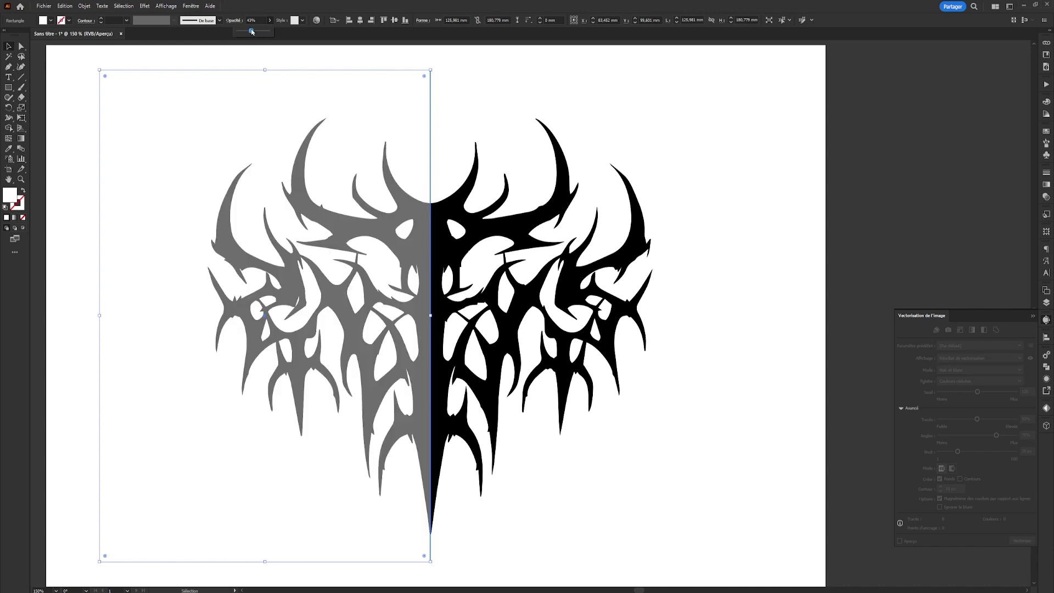
drag(251, 30, 296, 37)
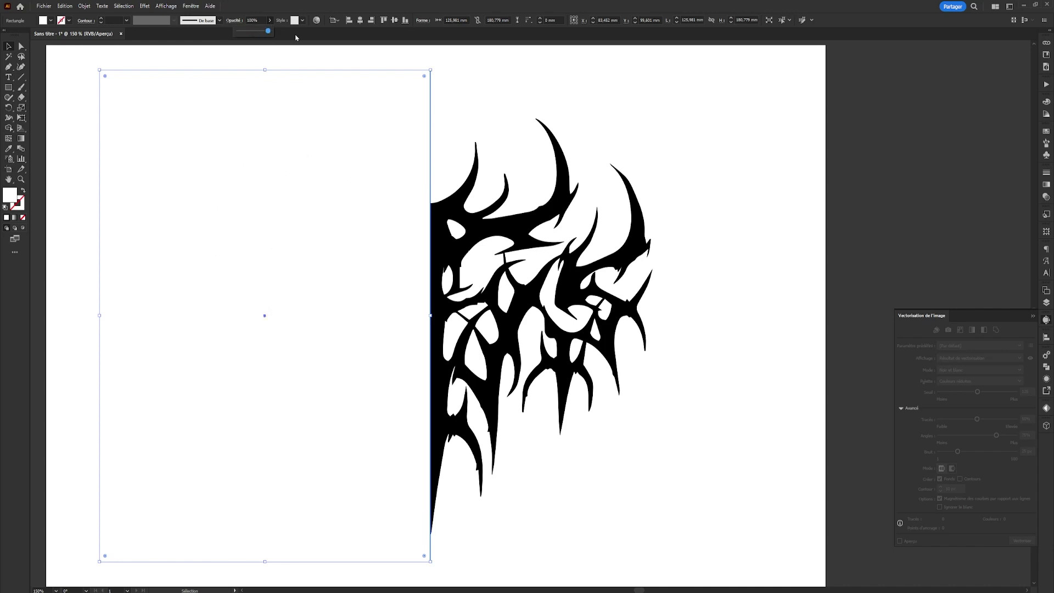
click(651, 115)
Select the rectangle and artwork and cut the left half with Pathfinder
drag(155, 497, 860, 389)
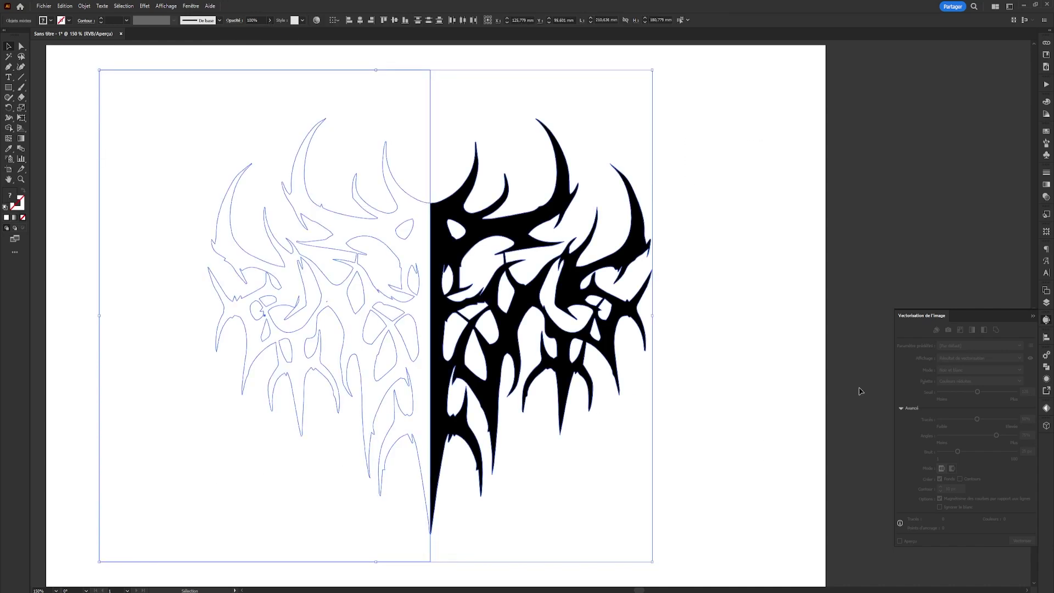
click(1046, 364)
click(190, 7)
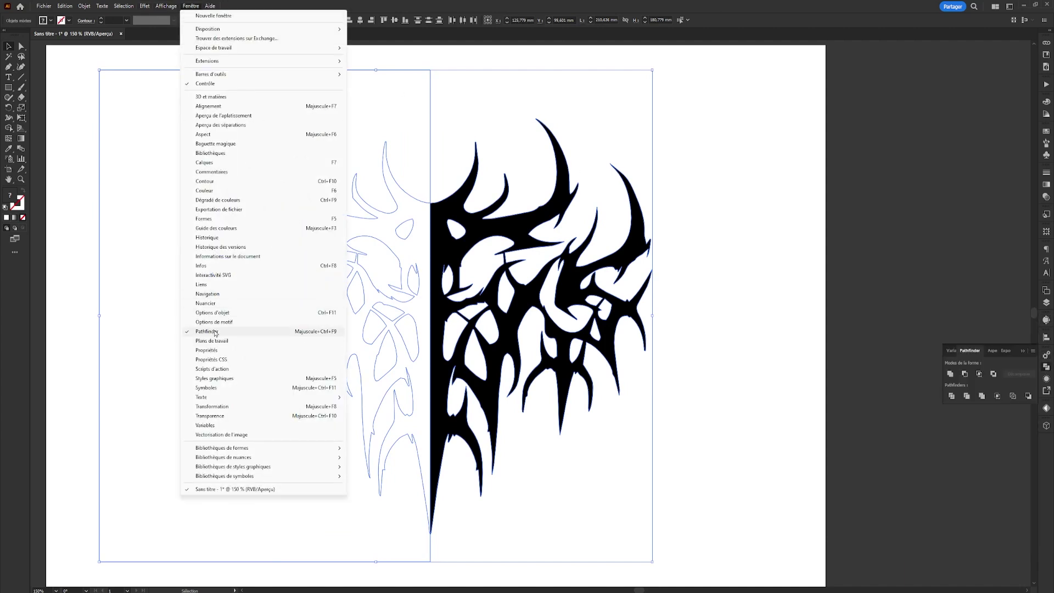
click(981, 401)
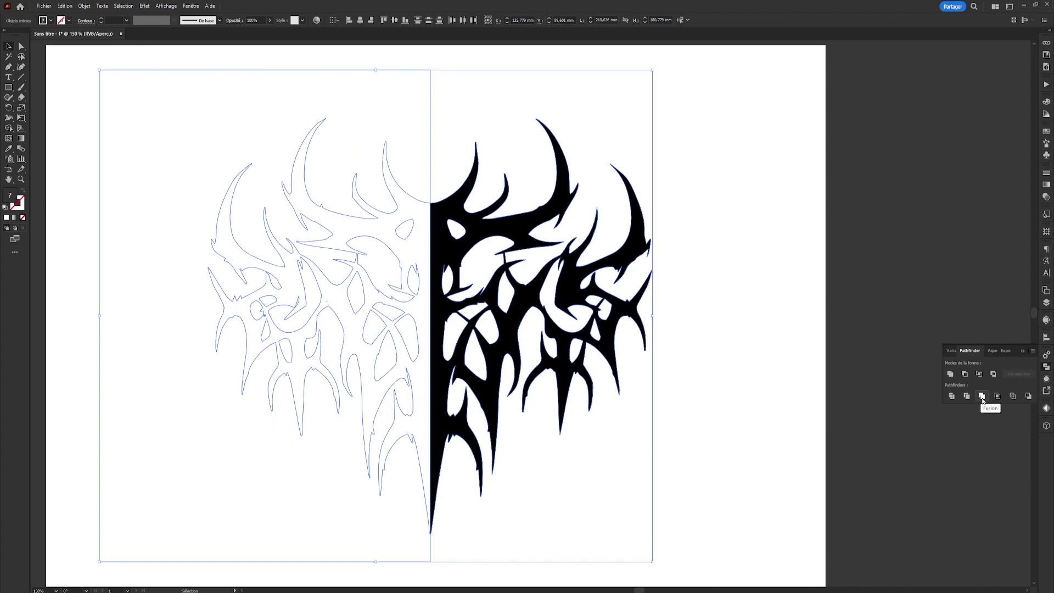
click(982, 400)
Delete the leftover white rectangle and reselect the remaining right half
key(a)
click(363, 174)
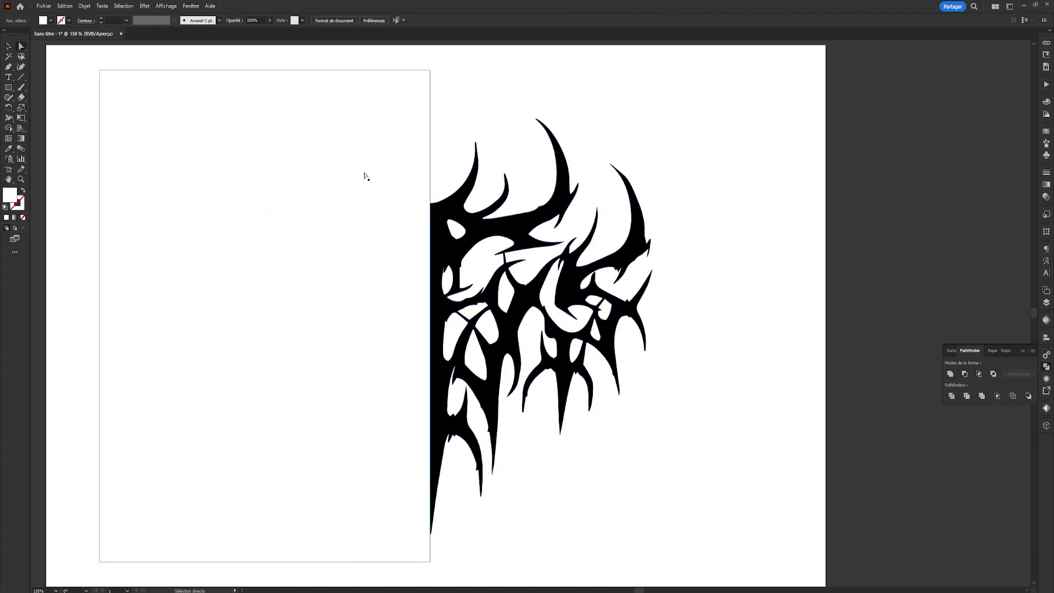
key(Delete)
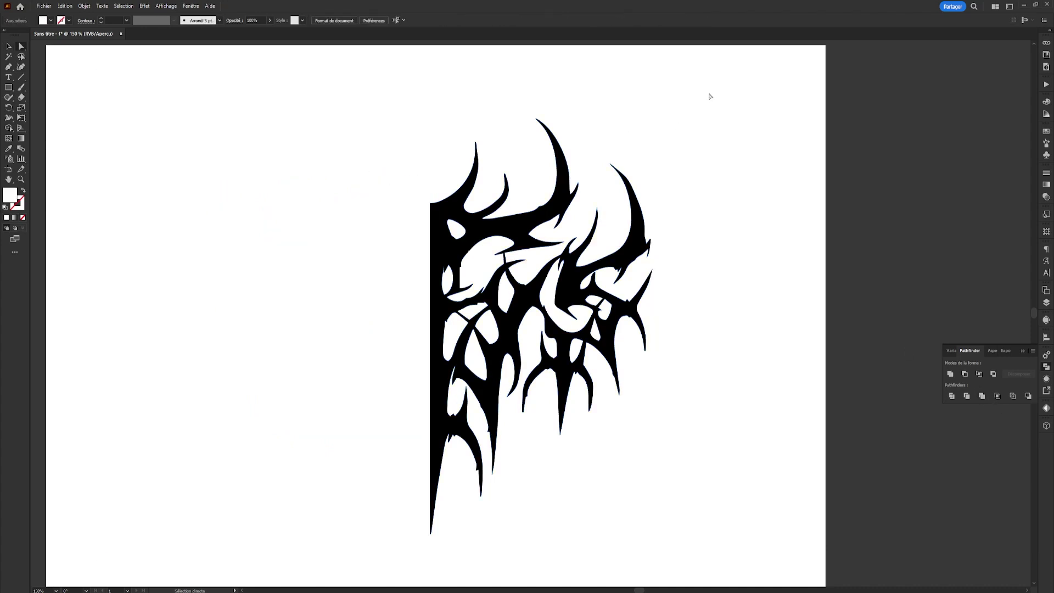
mouse_move(709, 94)
mouse_down()
mouse_move(390, 494)
mouse_move(380, 549)
mouse_up()
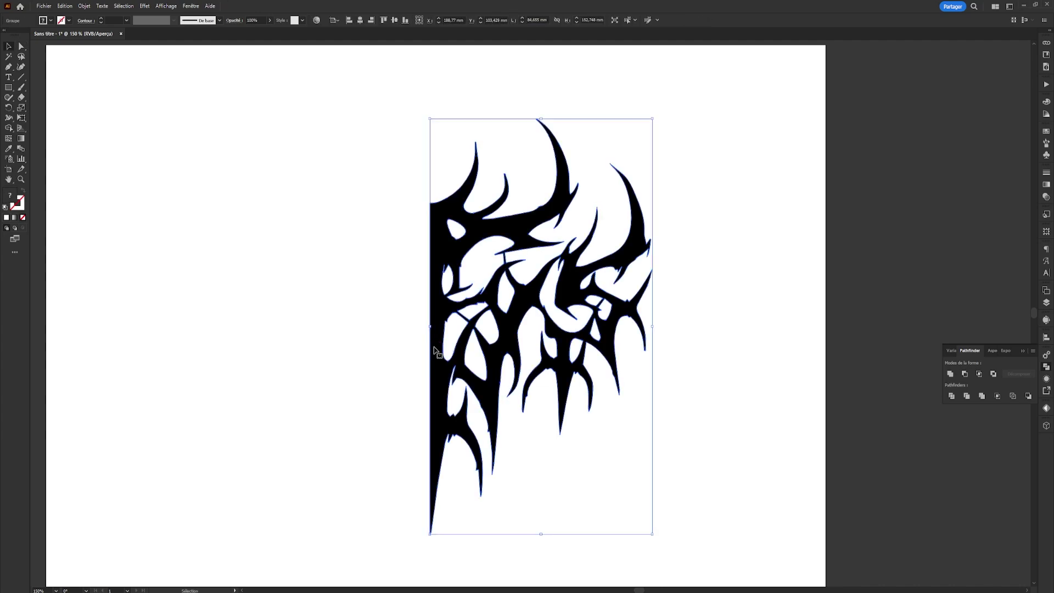
Duplicate the tribal half to the left and mirror the copy across a vertical axis
alt+drag(432, 350, 166, 349)
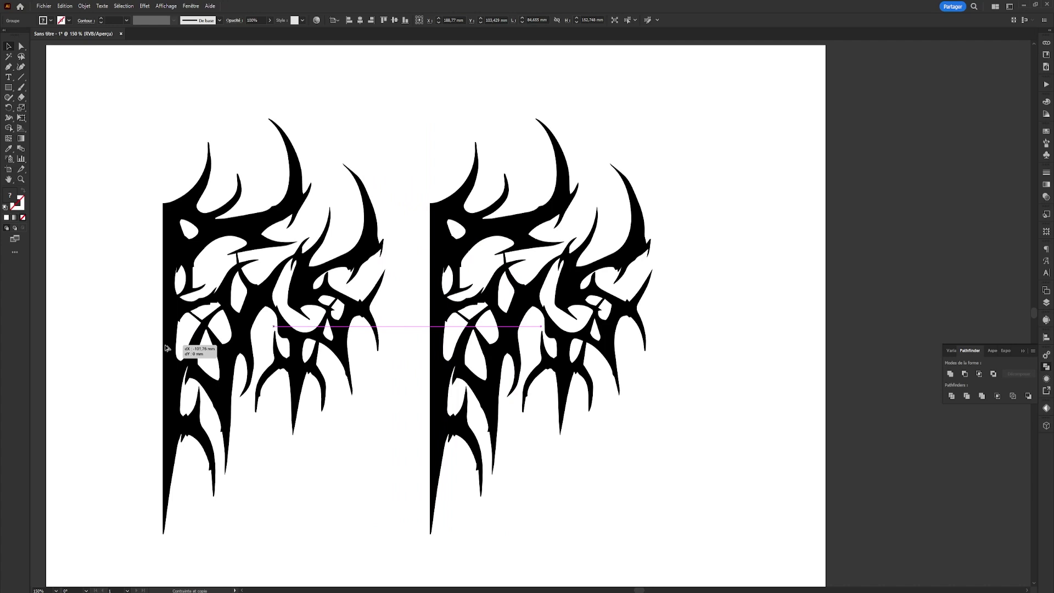
alt+drag(165, 349, 165, 349)
right_click(165, 346)
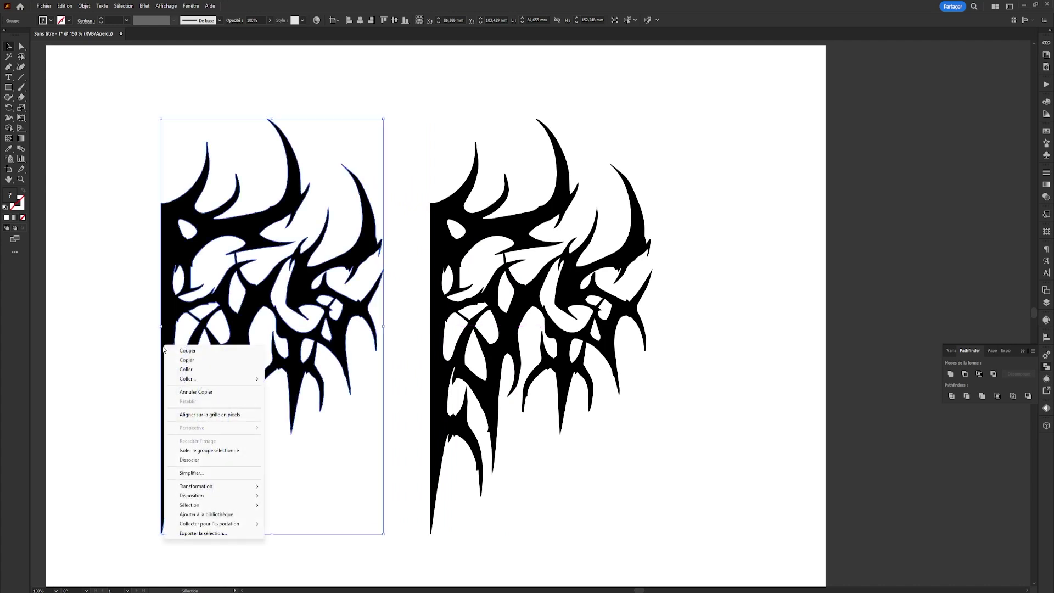
mouse_move(196, 486)
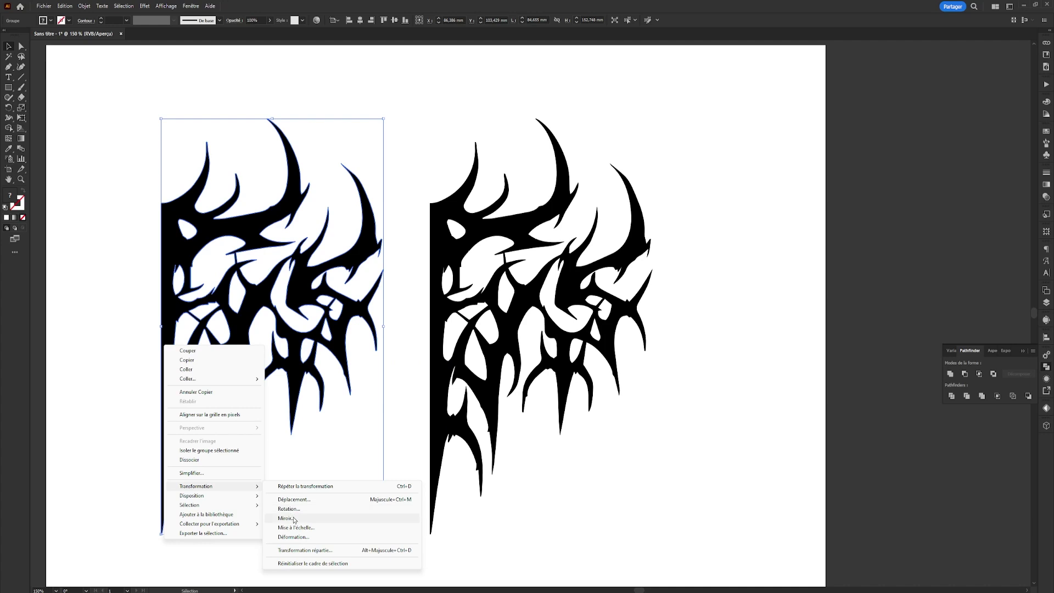
click(294, 520)
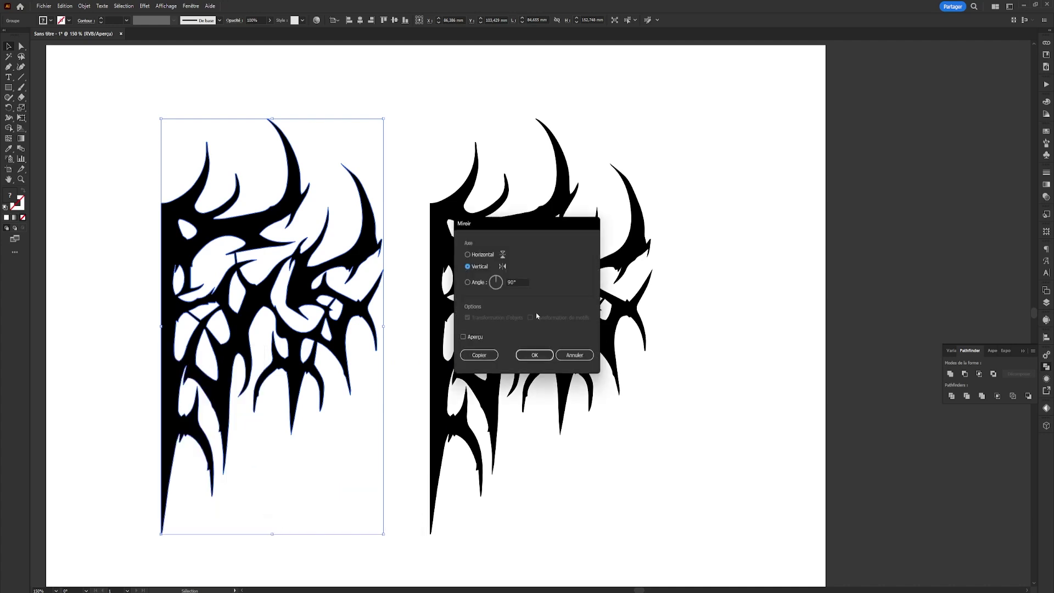
click(533, 355)
Butt the mirrored copy against the original half and select both halves
drag(384, 338, 423, 340)
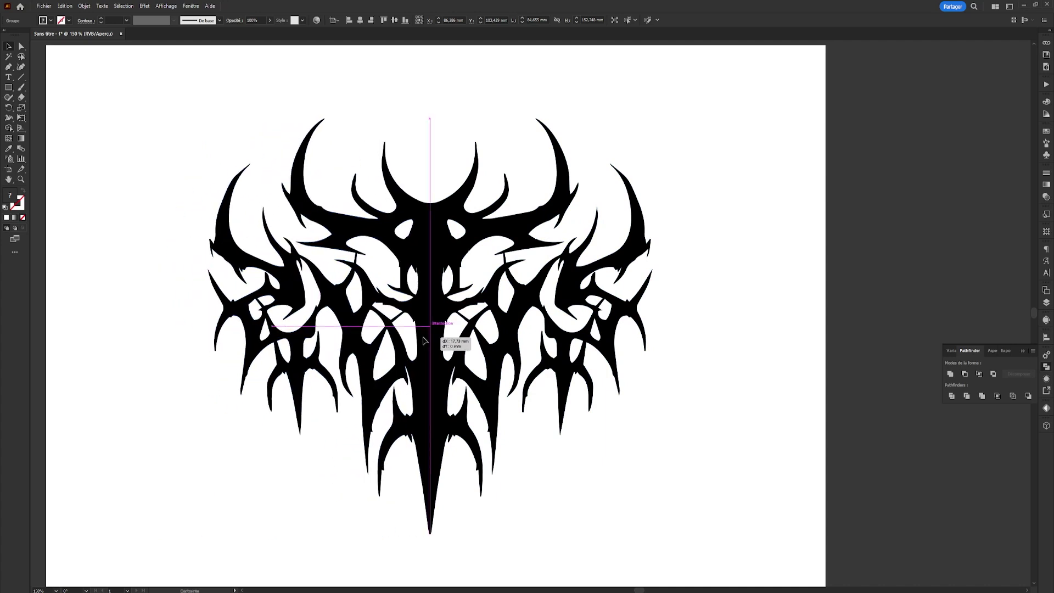
drag(424, 340, 423, 340)
click(670, 299)
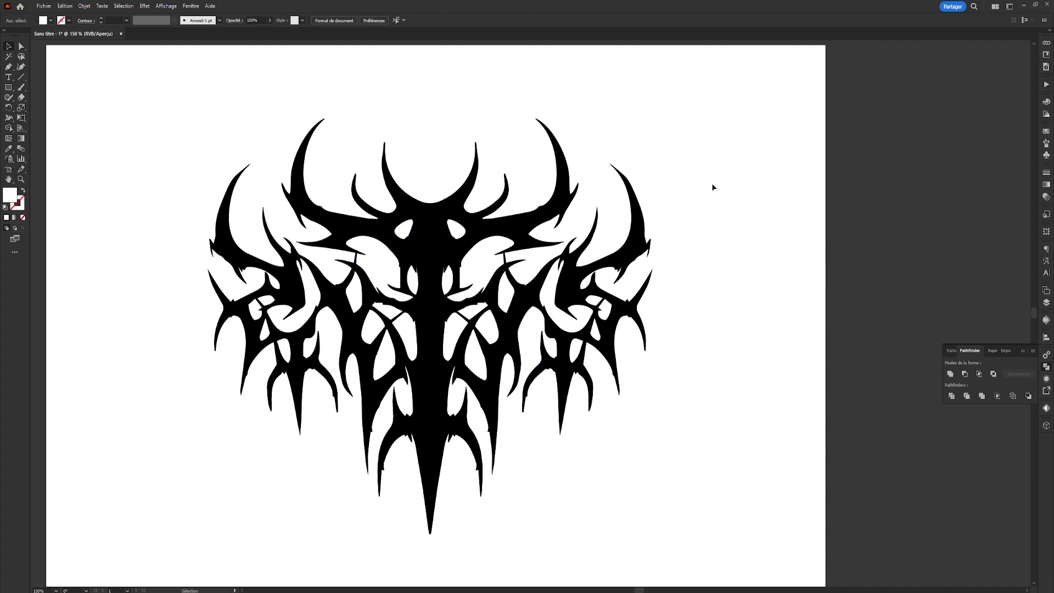
drag(714, 186, 170, 456)
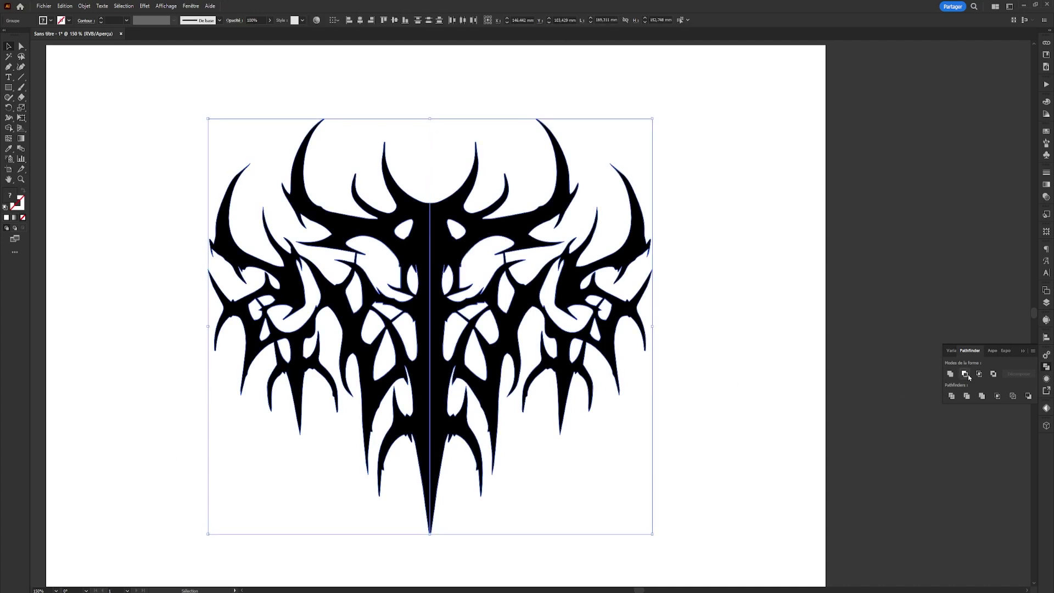
Merge both halves with Pathfinder Fusion, nudge the result left, and reselect it
click(983, 397)
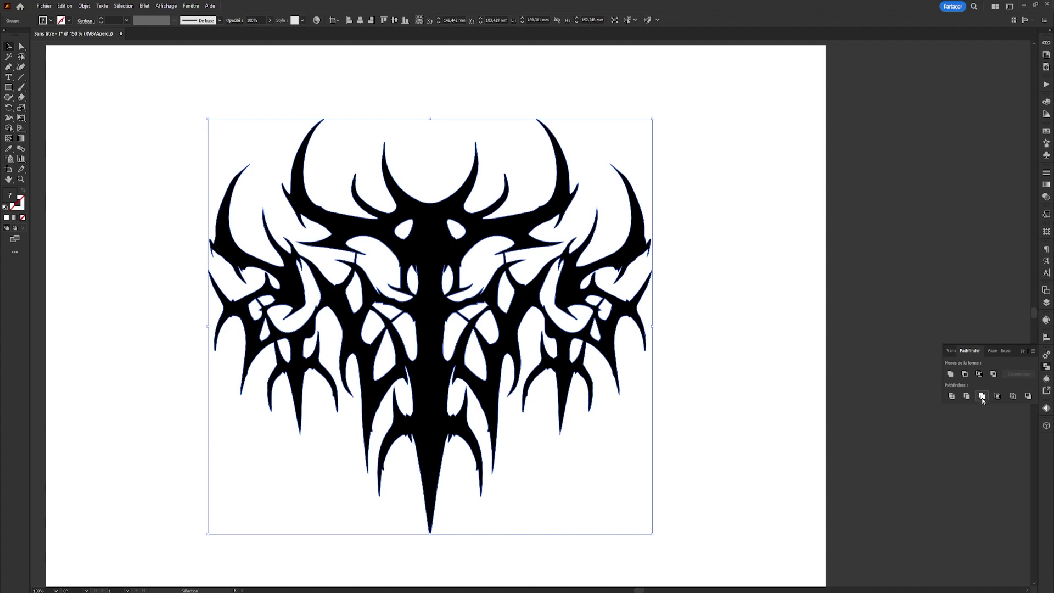
drag(436, 282, 418, 281)
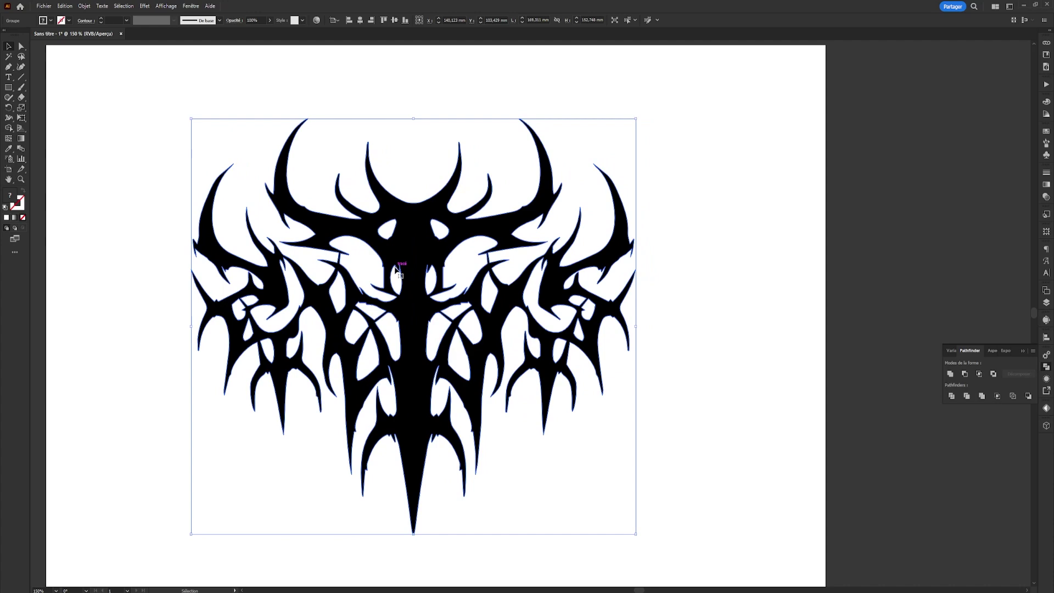
drag(193, 72, 512, 341)
Apply a two-sided Inflate 3D effect to the tribal shape, testing Y rotation
click(144, 5)
mouse_move(182, 55)
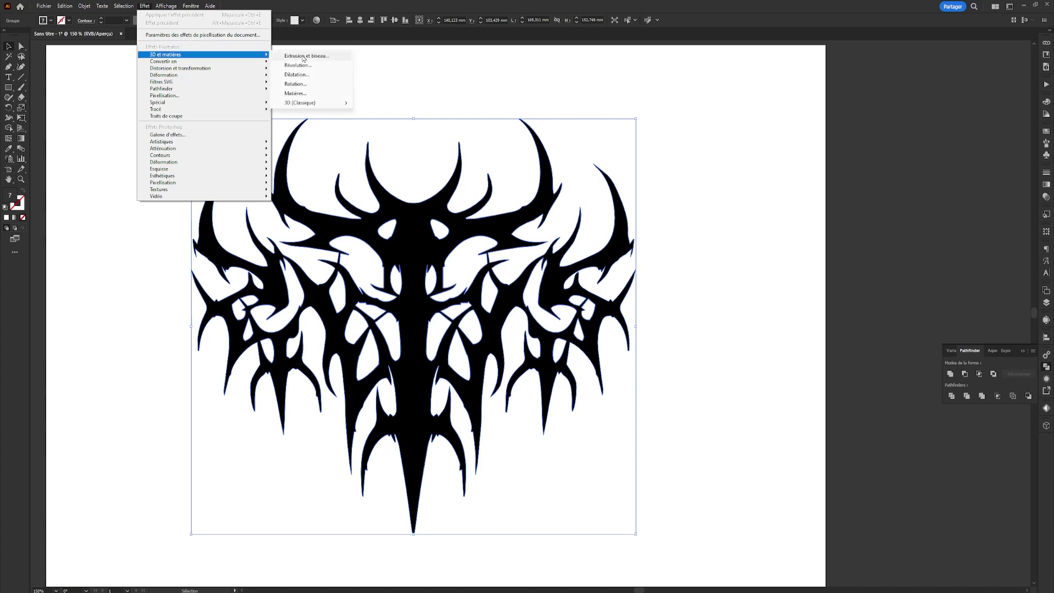
click(304, 59)
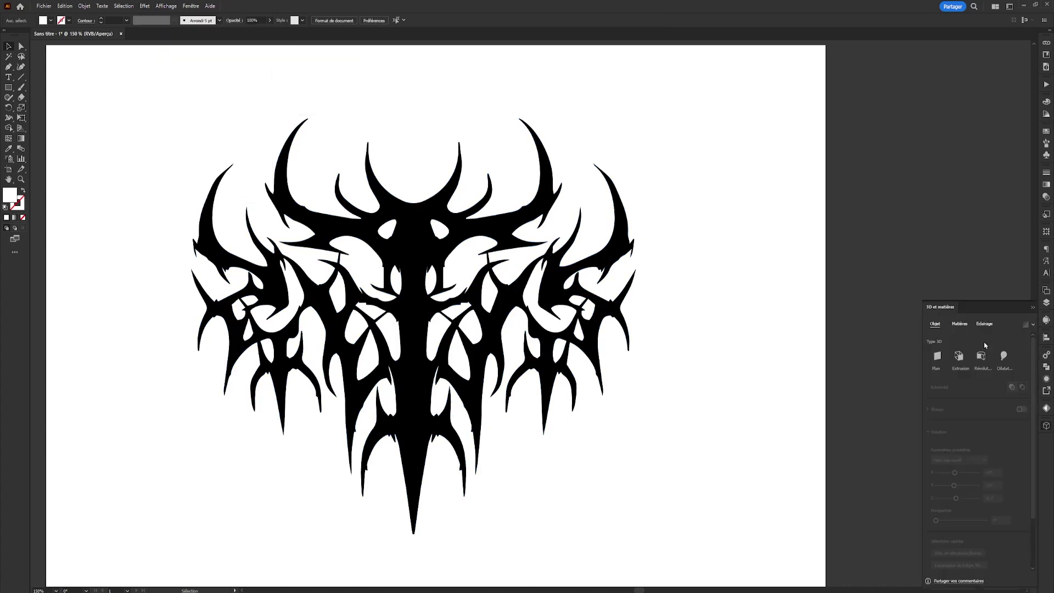
click(627, 288)
click(1004, 356)
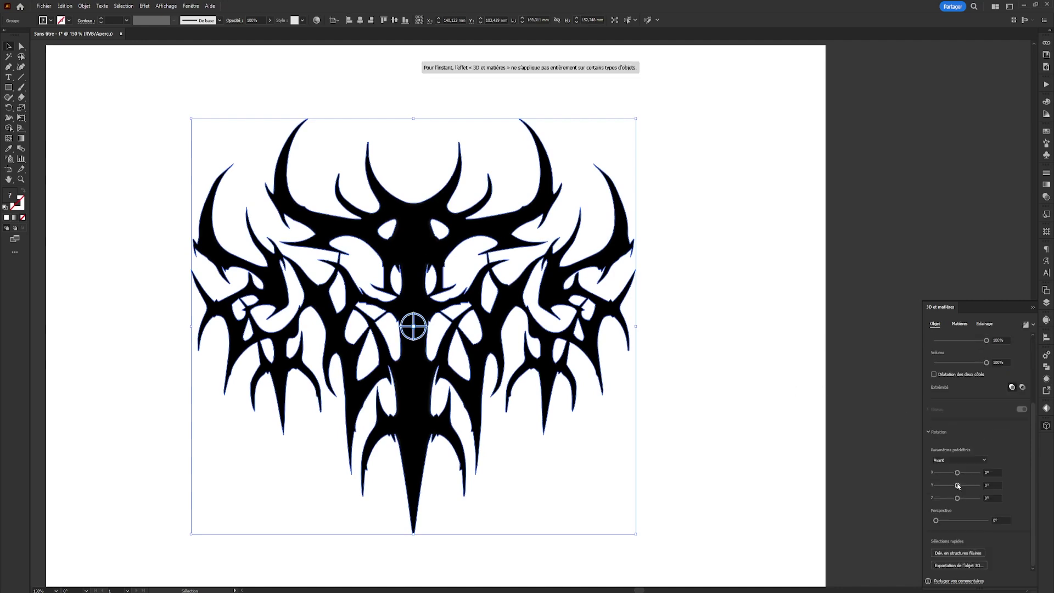
mouse_move(957, 485)
mouse_down()
mouse_move(969, 486)
mouse_move(956, 488)
mouse_up()
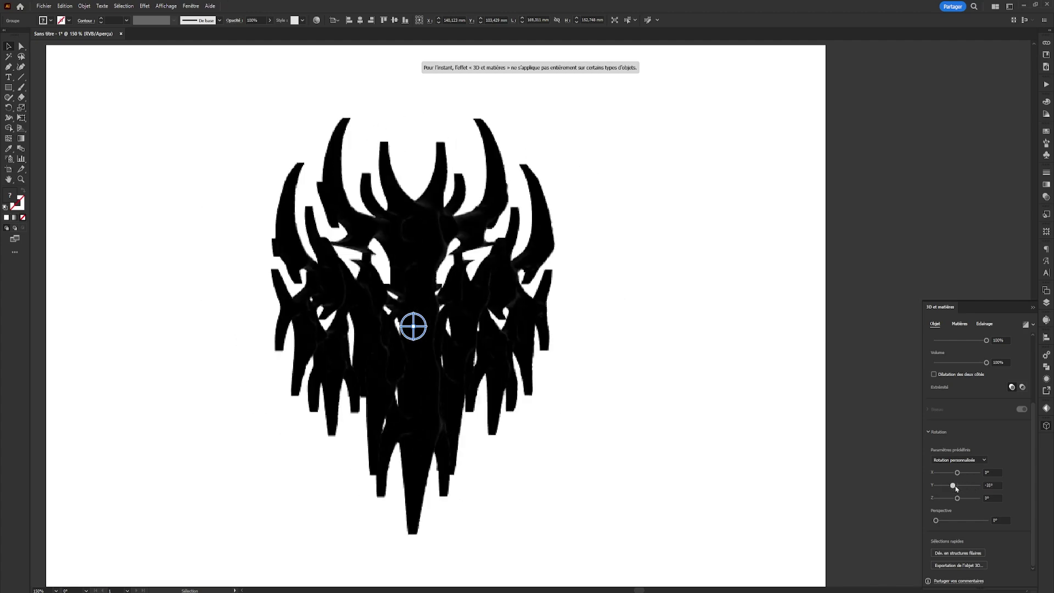
drag(956, 488, 963, 485)
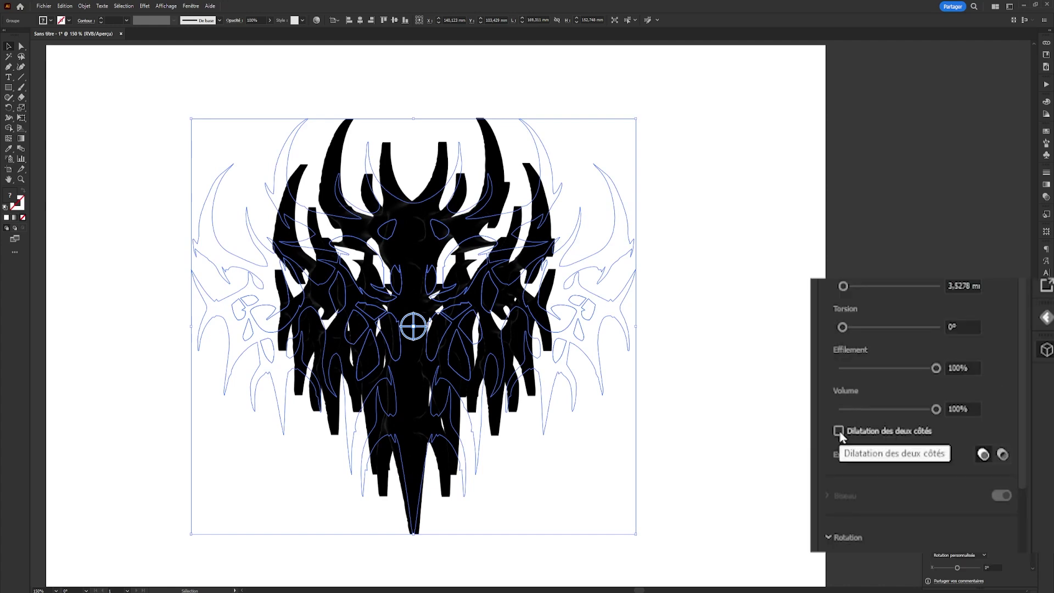
click(840, 431)
scroll(956, 527, down, 2)
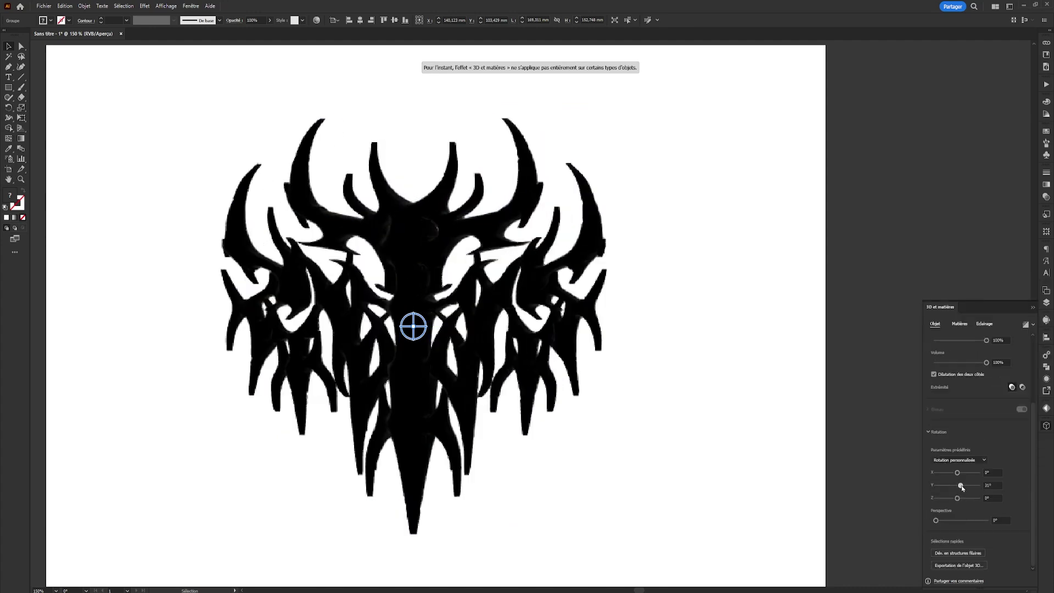
drag(964, 486, 951, 491)
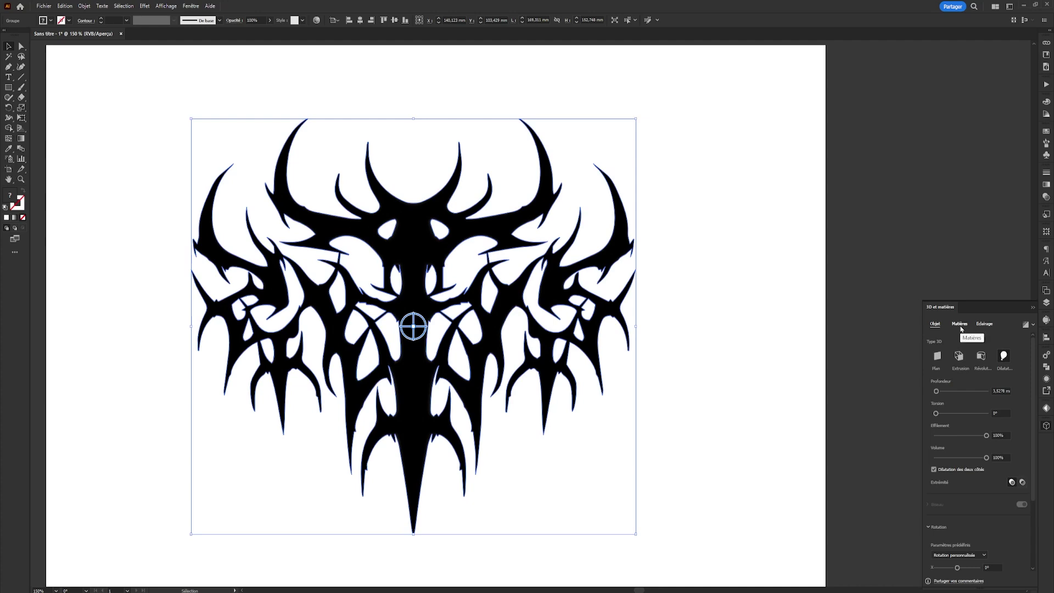
Preview the Béton tacheté and Cuir fin materials, then revert to Par défaut
click(960, 325)
scroll(992, 397, down, 5)
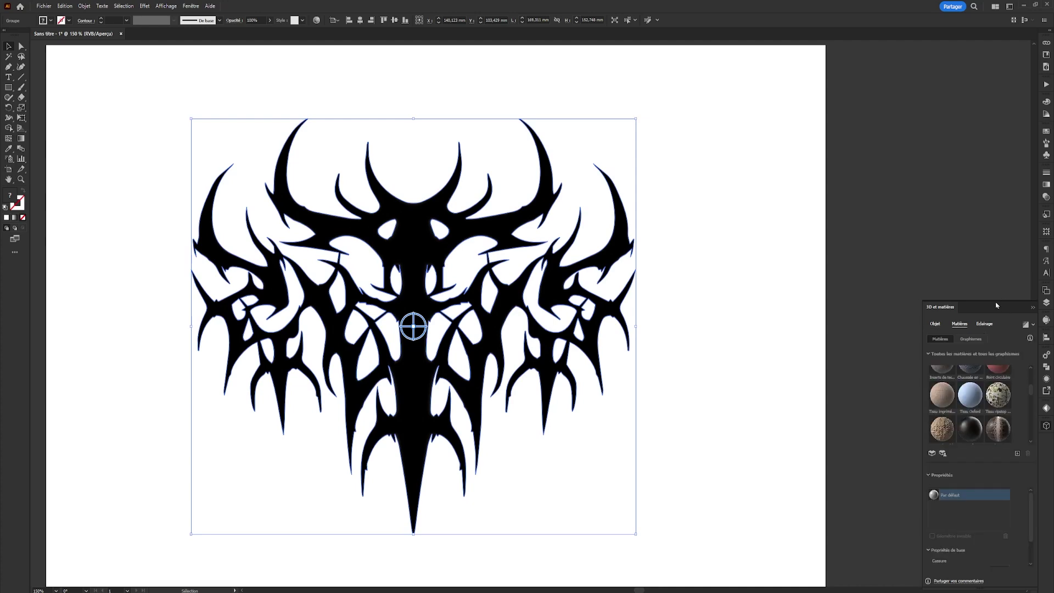
click(999, 304)
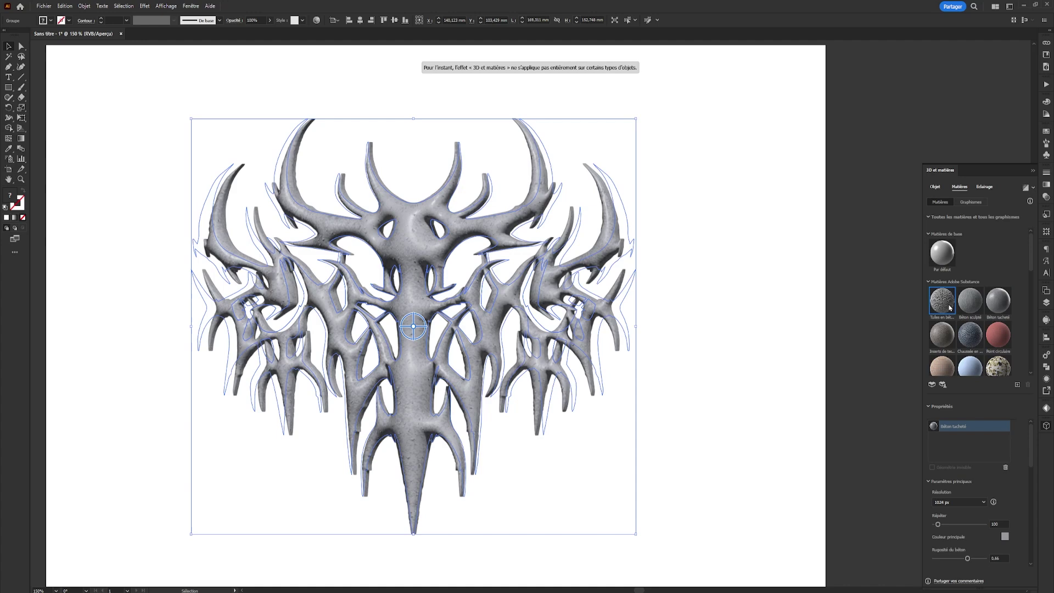
scroll(964, 305, down, 3)
click(972, 299)
scroll(969, 289, up, 4)
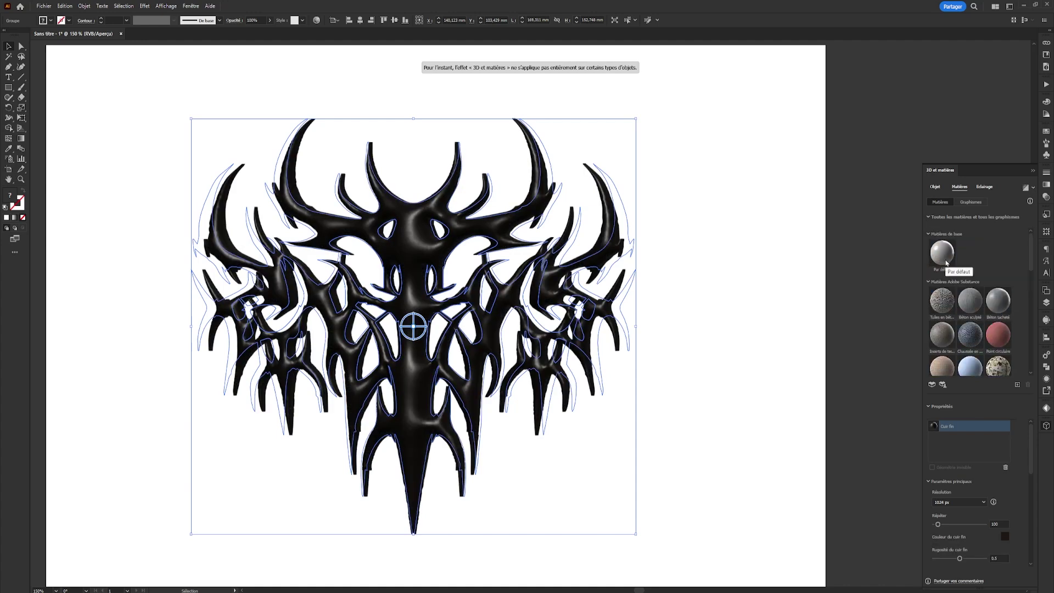
click(946, 260)
click(937, 187)
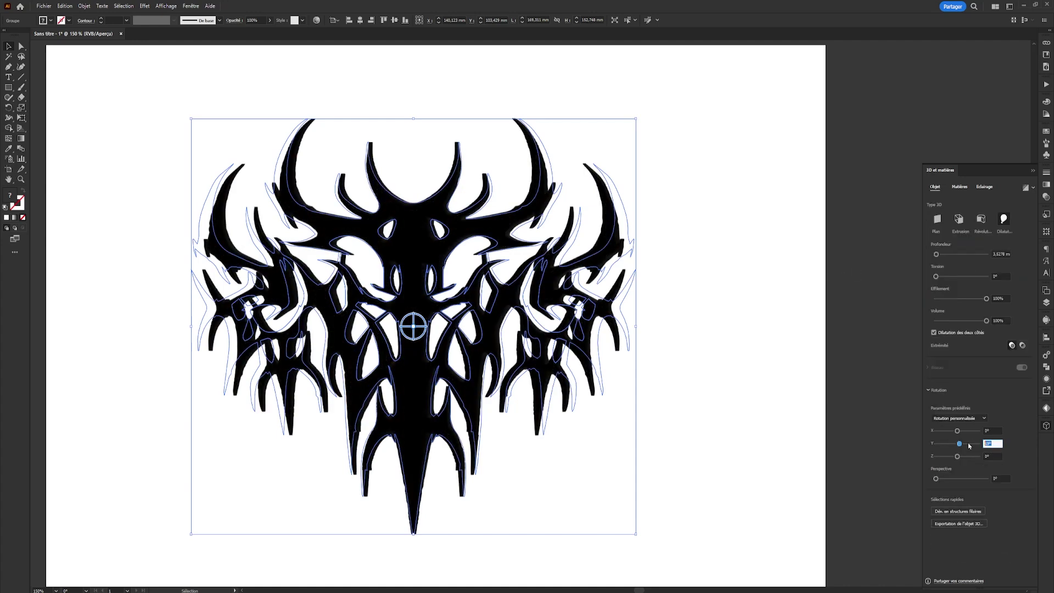
click(706, 302)
click(1033, 171)
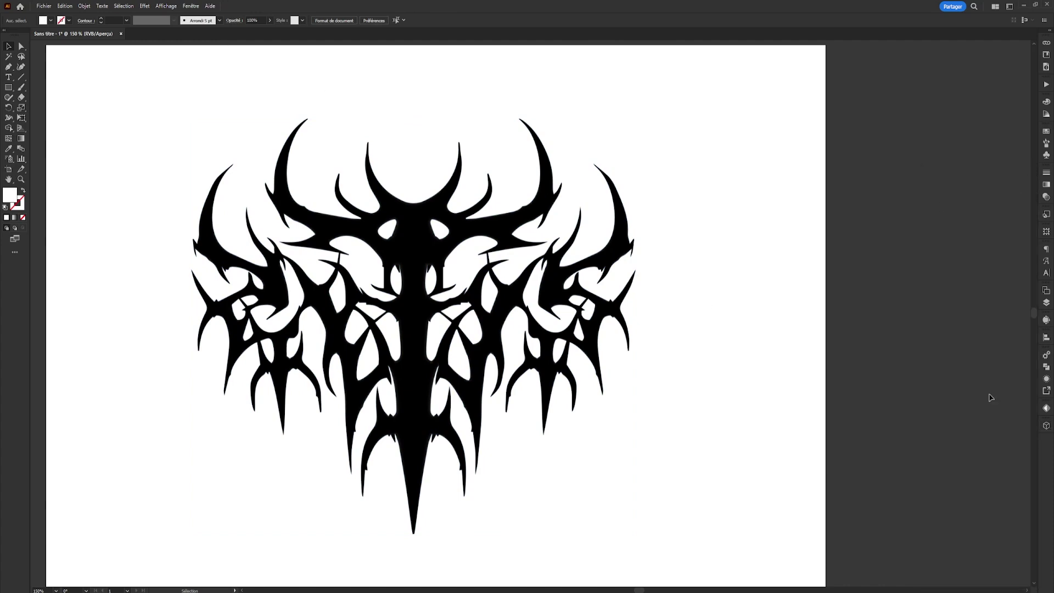
Open the Asset Export panel from the Window menu
click(1047, 407)
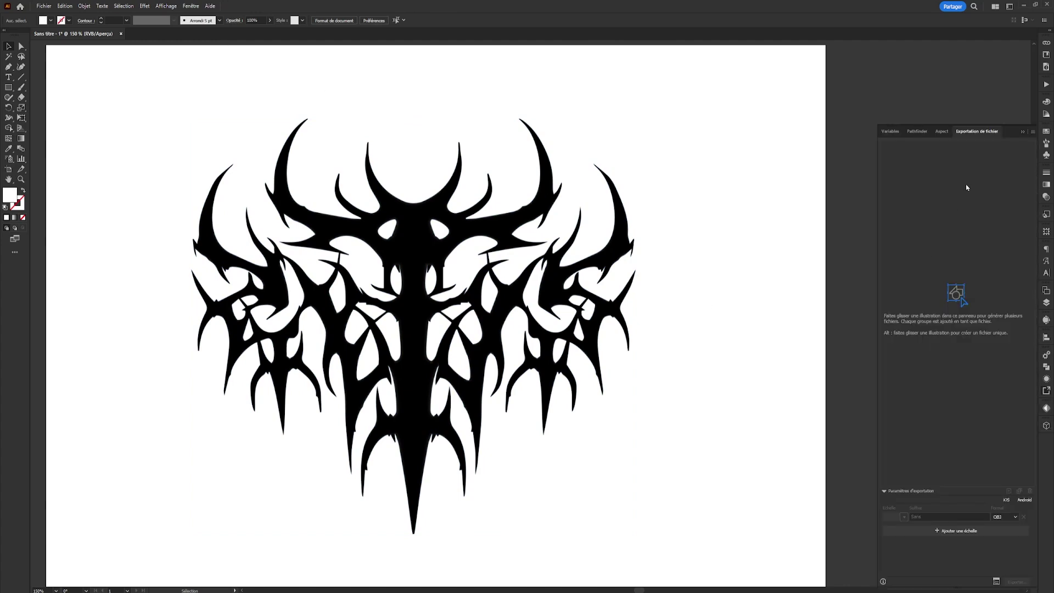
click(1022, 131)
click(191, 7)
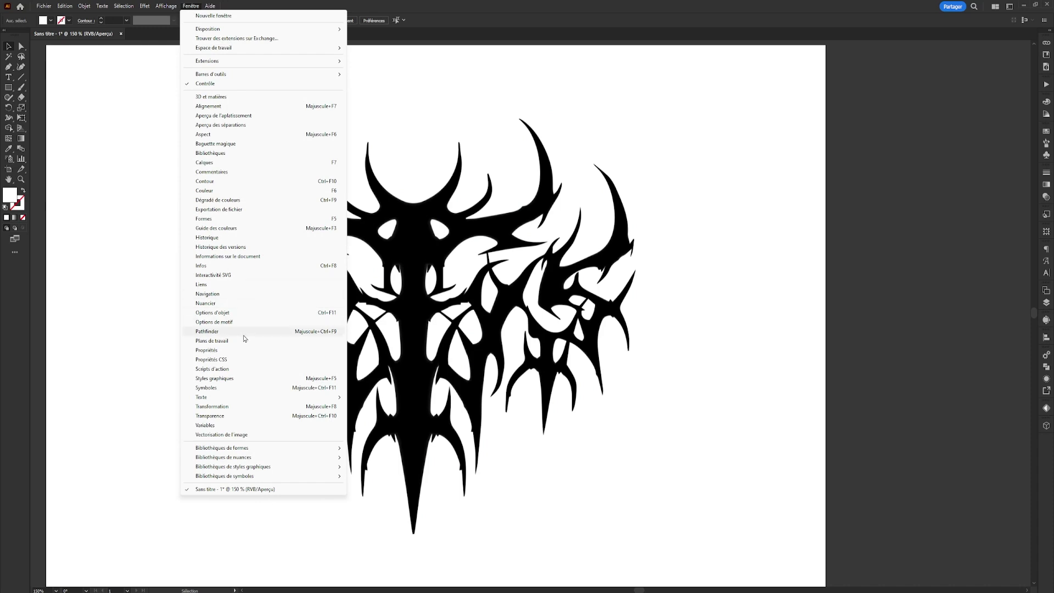
click(242, 211)
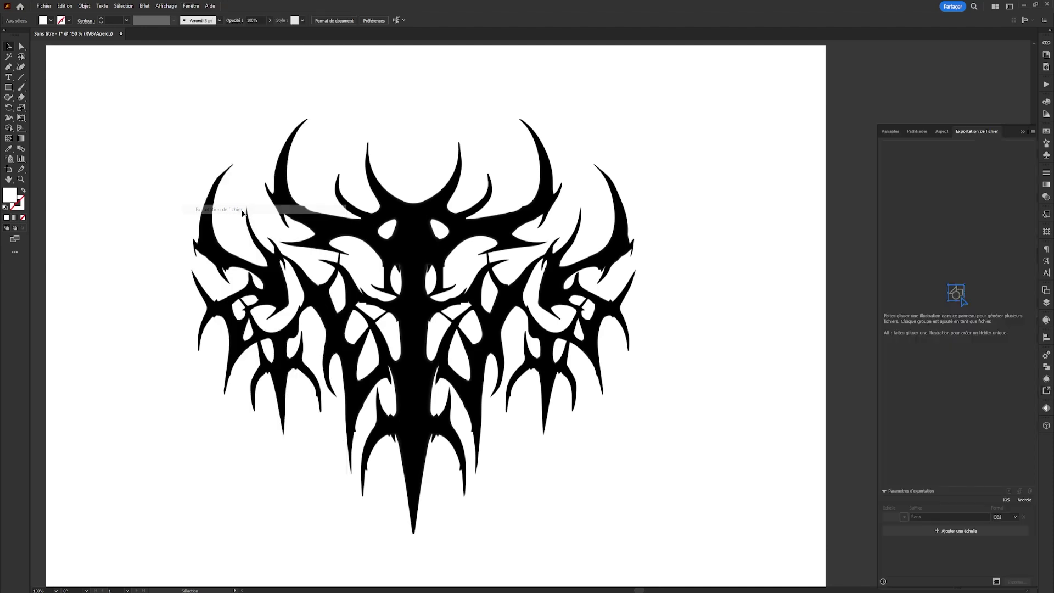
Add the tribal artwork to Asset Export and keep OBJ as the export format
click(378, 250)
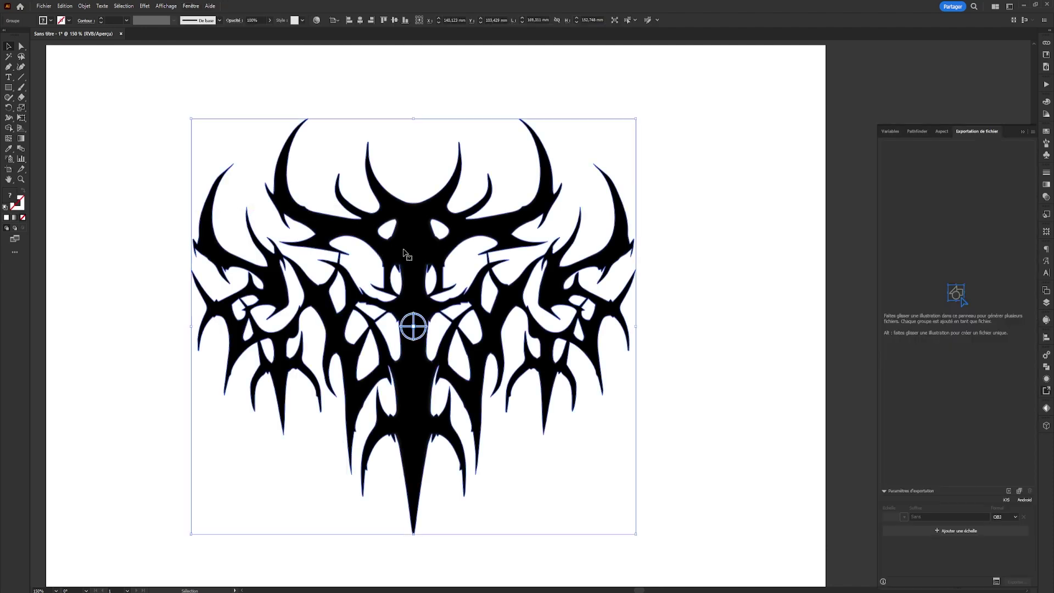
drag(377, 250, 953, 219)
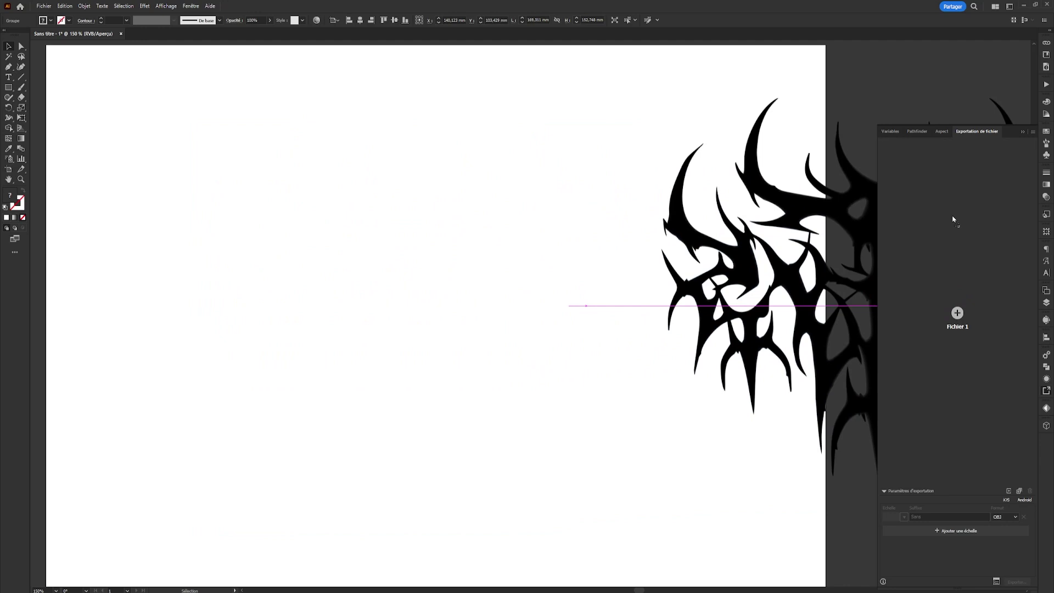
drag(953, 219, 952, 221)
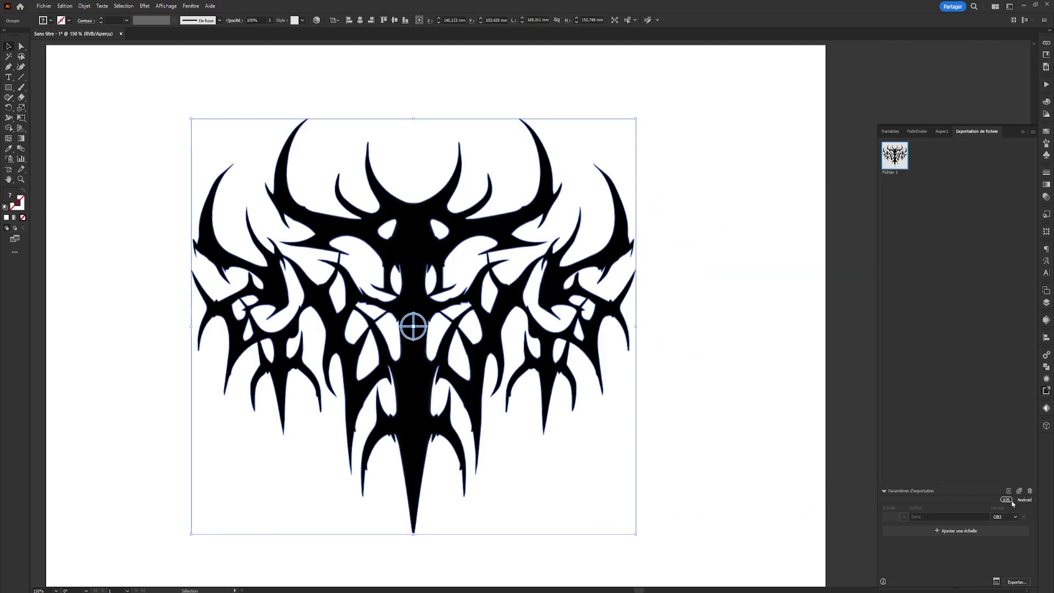
click(1014, 517)
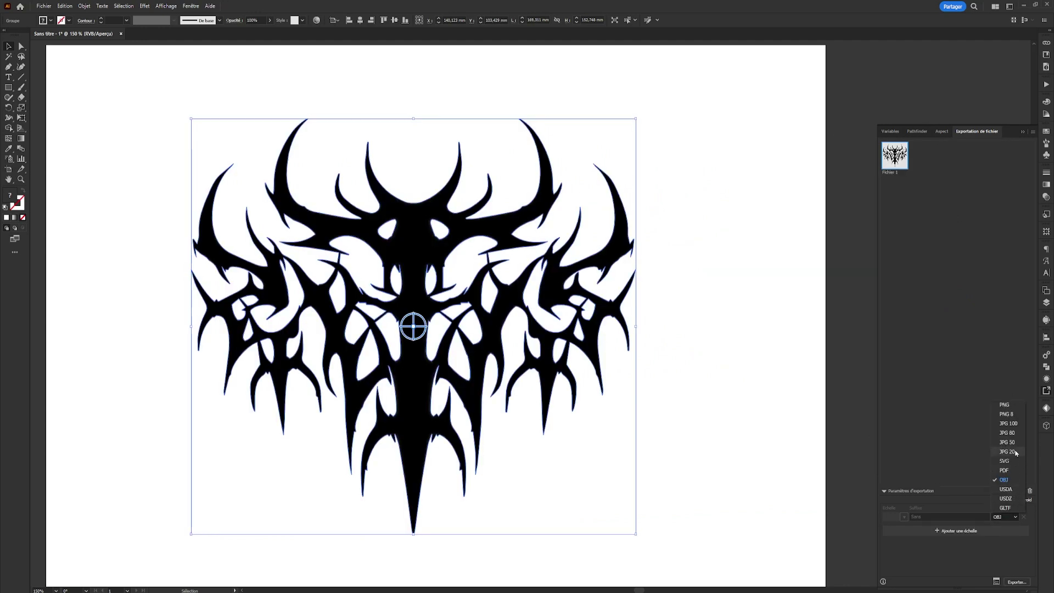
click(1014, 483)
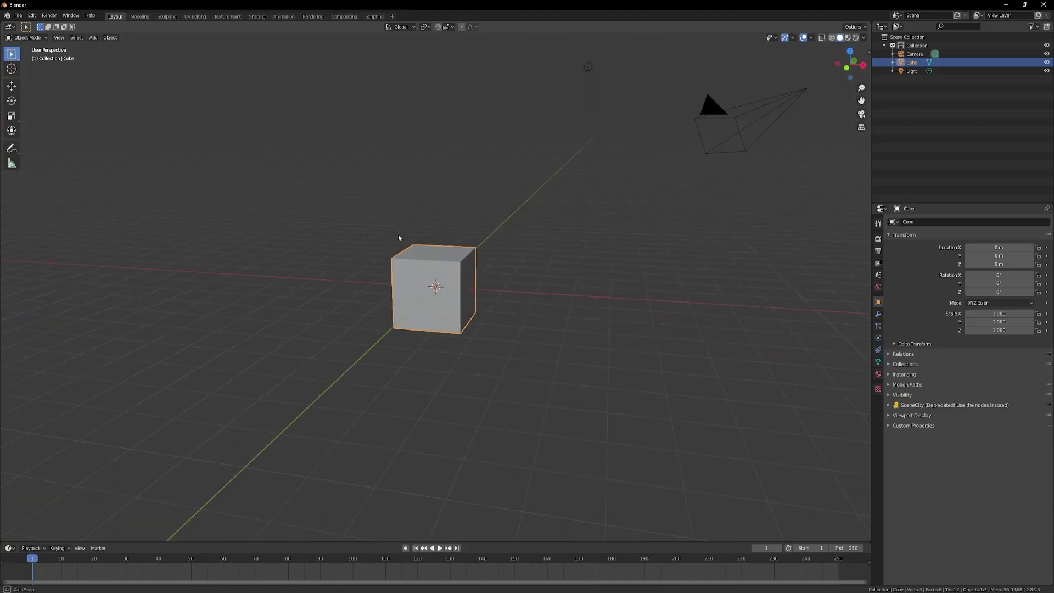
mouse_move(401, 239)
middle_down()
mouse_move(456, 231)
mouse_move(447, 272)
middle_up()
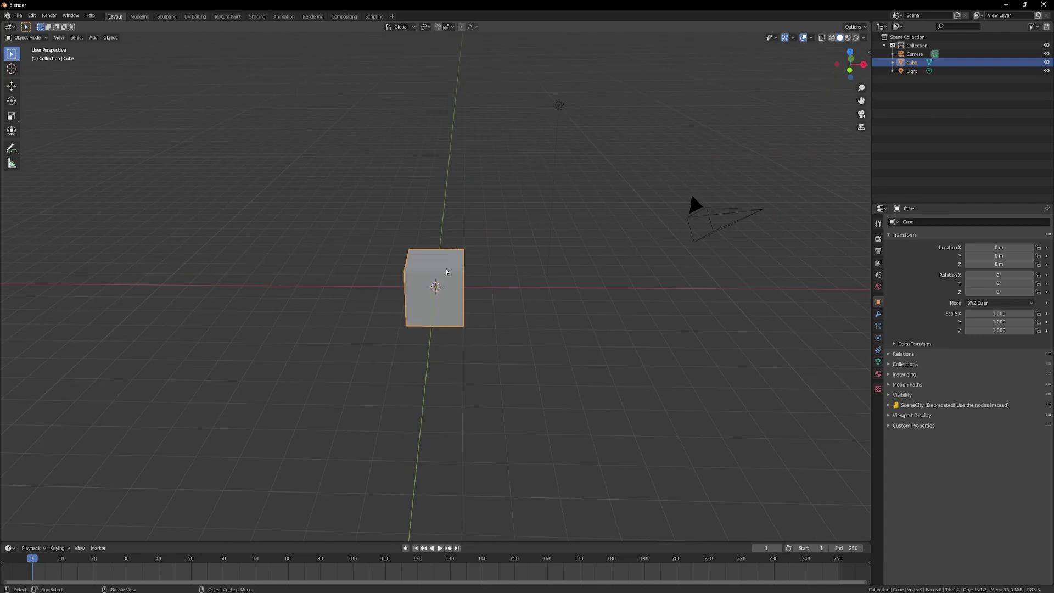
Delete the default cube and import Fichier 1.obj as a Wavefront OBJ
key(Delete)
click(17, 16)
mouse_move(33, 130)
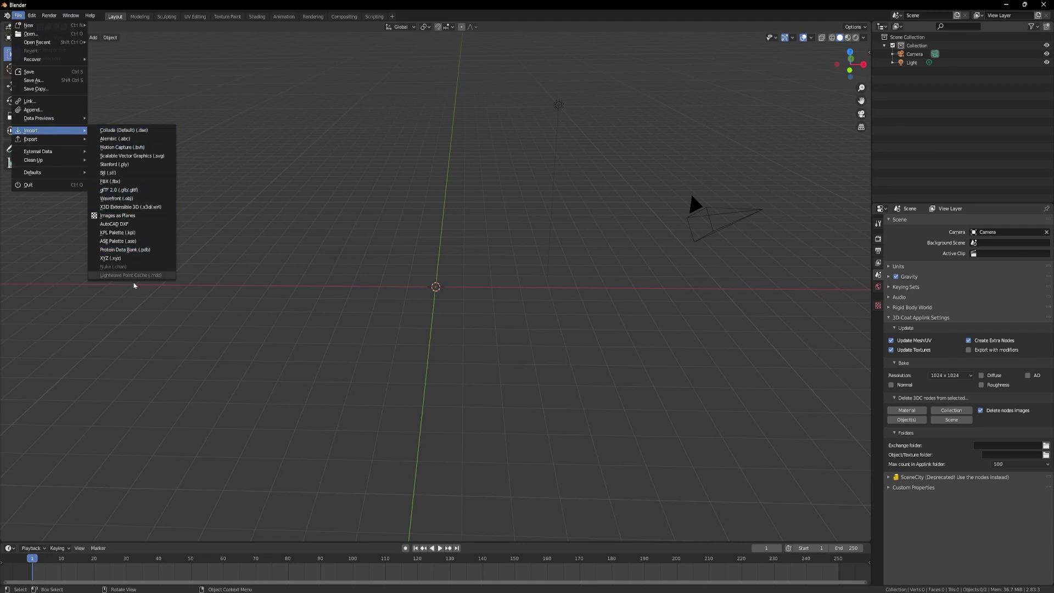
click(119, 201)
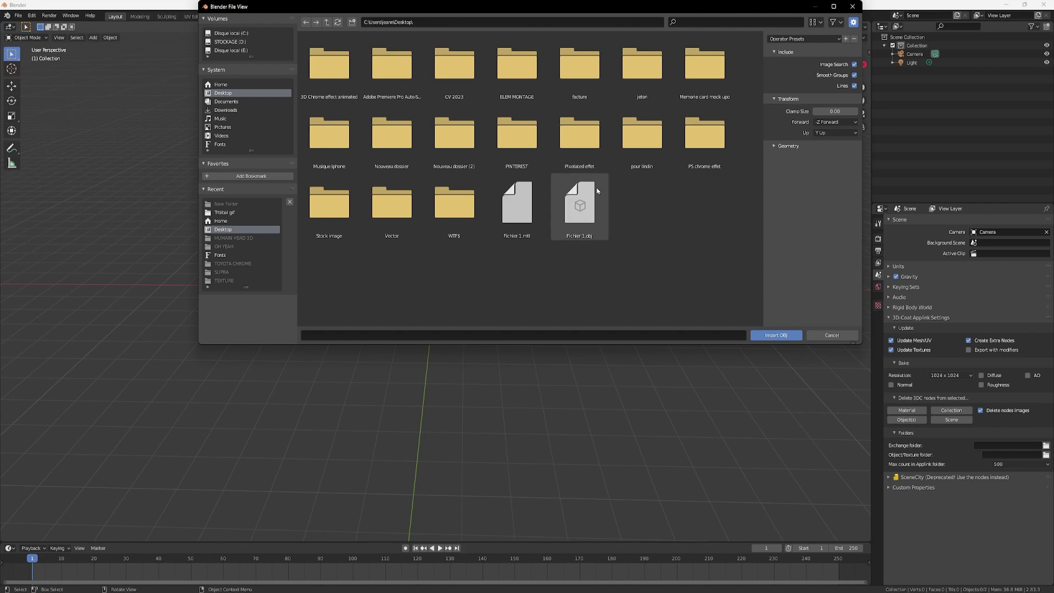
double_click(598, 191)
Orbit around the imported shape, then select the camera and show its transform values
middle_drag(690, 190, 691, 238)
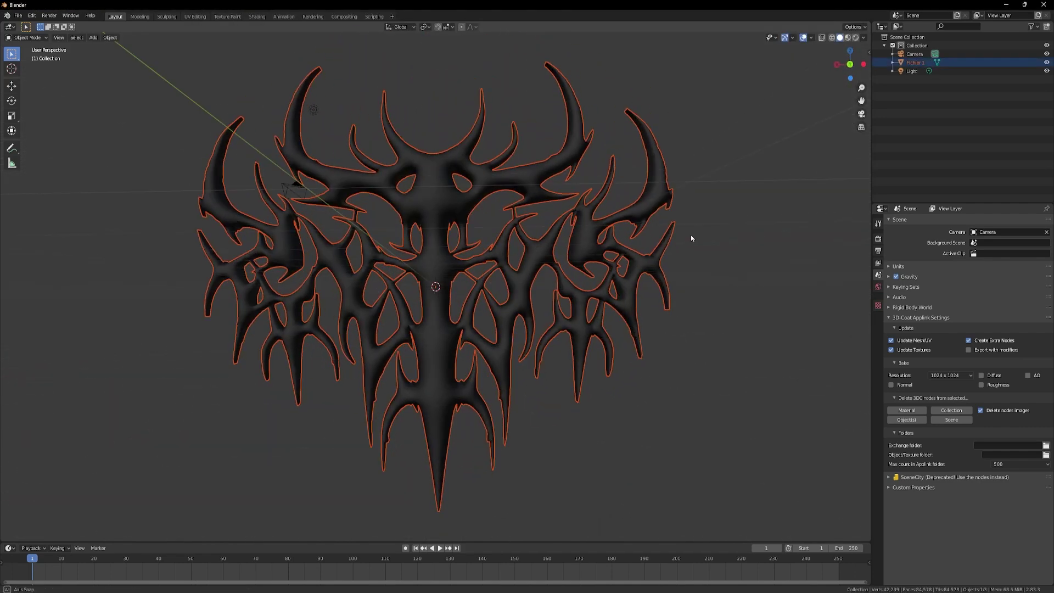
middle_drag(691, 237, 679, 197)
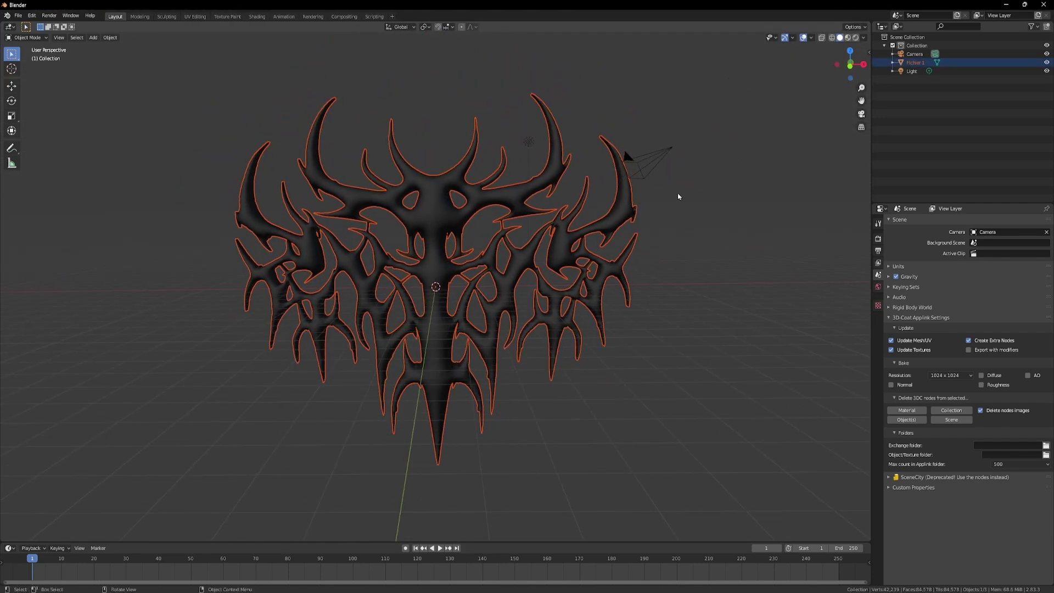
click(647, 160)
click(878, 302)
Zero the camera rotation, set Rotation X to 90°, and move it back to frame the mesh
key(KP_0)
double_click(999, 291)
text(0)
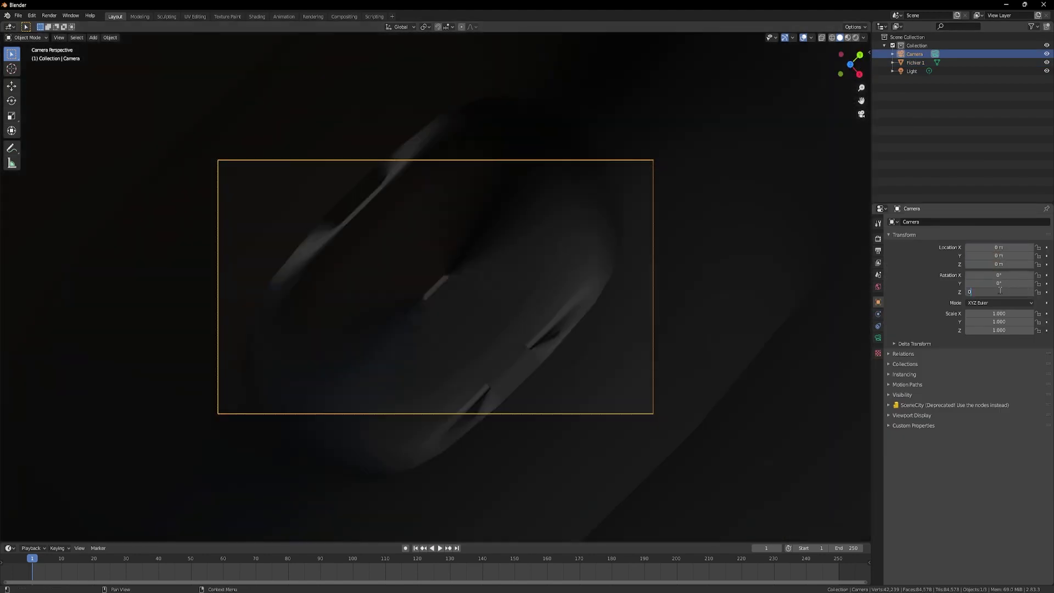
key(Return)
middle_drag(626, 247, 577, 206)
mouse_move(988, 256)
mouse_down()
mouse_move(1022, 255)
mouse_move(948, 256)
mouse_up()
middle_drag(569, 247, 593, 253)
double_click(999, 276)
text(90)
drag(999, 256, 963, 255)
key(KP_0)
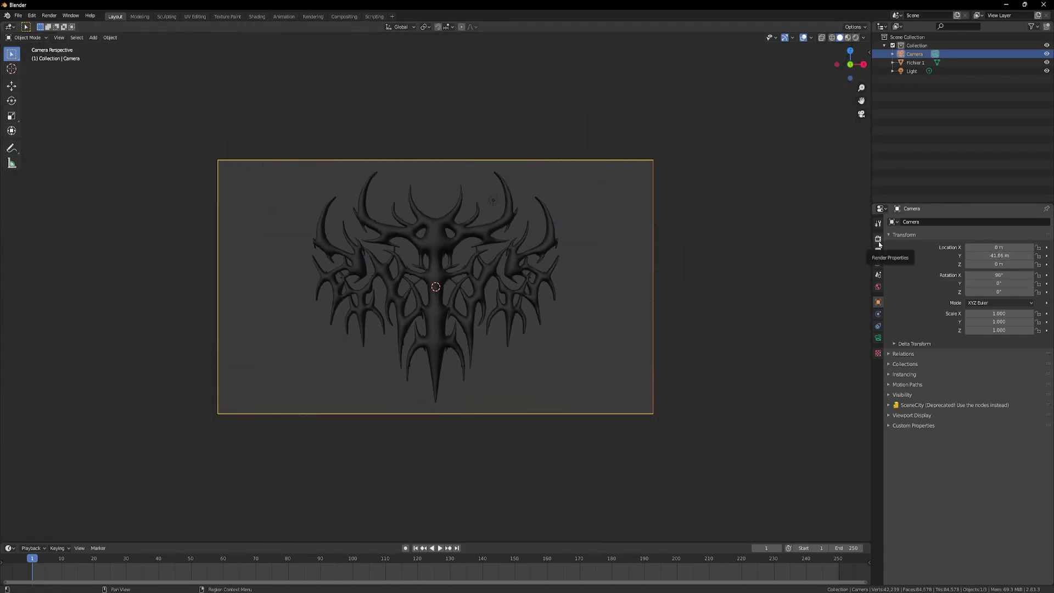
Set the render resolution to a square 2000 × 2000 px
click(879, 240)
click(879, 252)
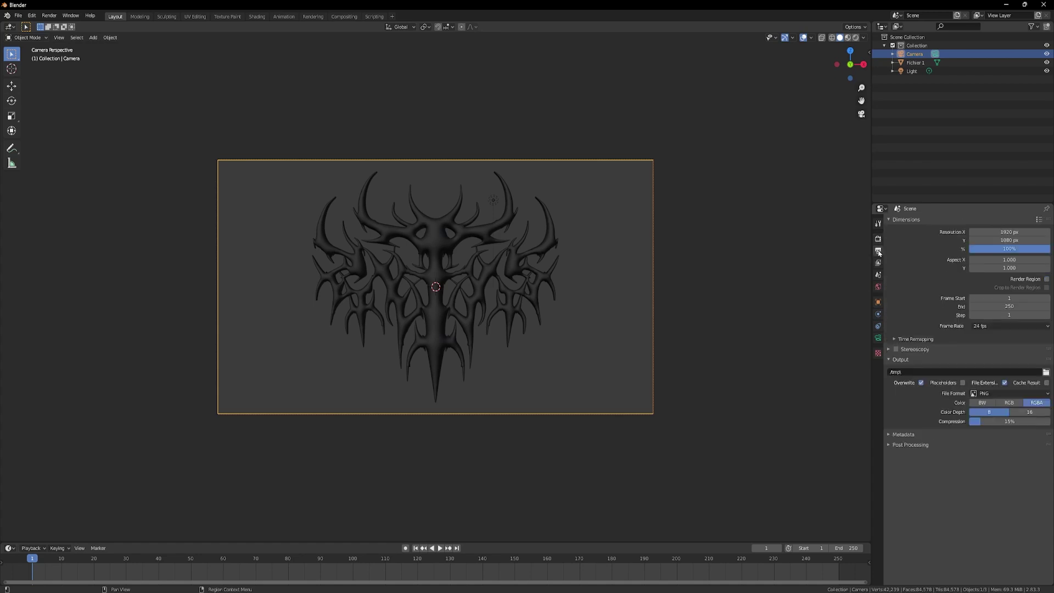
click(997, 234)
text(2000)
key(Tab)
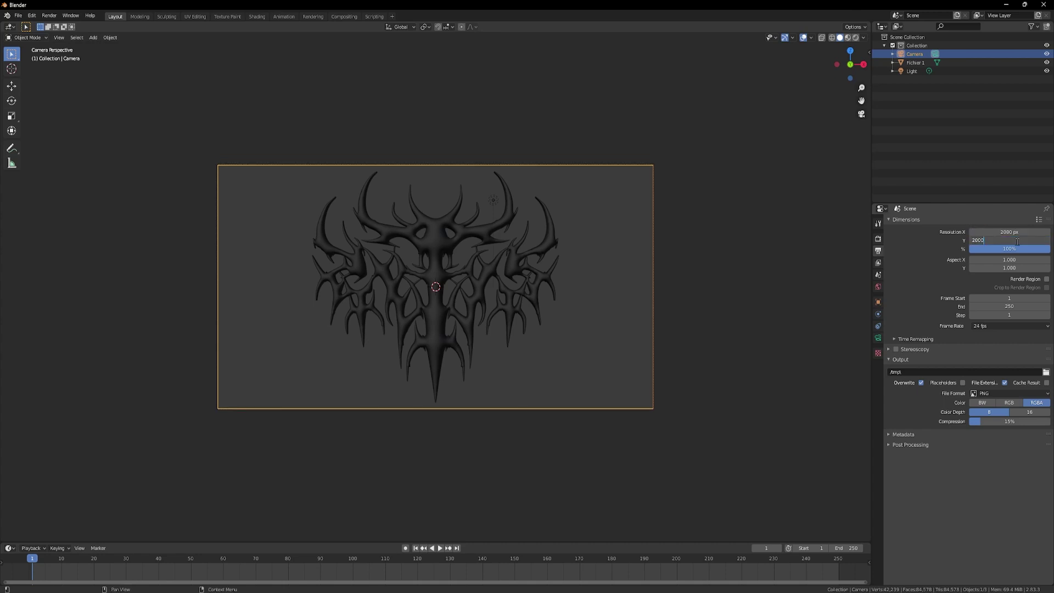
text(2000)
key(Return)
Move the camera closer so the tribal mesh fills the frame, then select the mesh
click(878, 339)
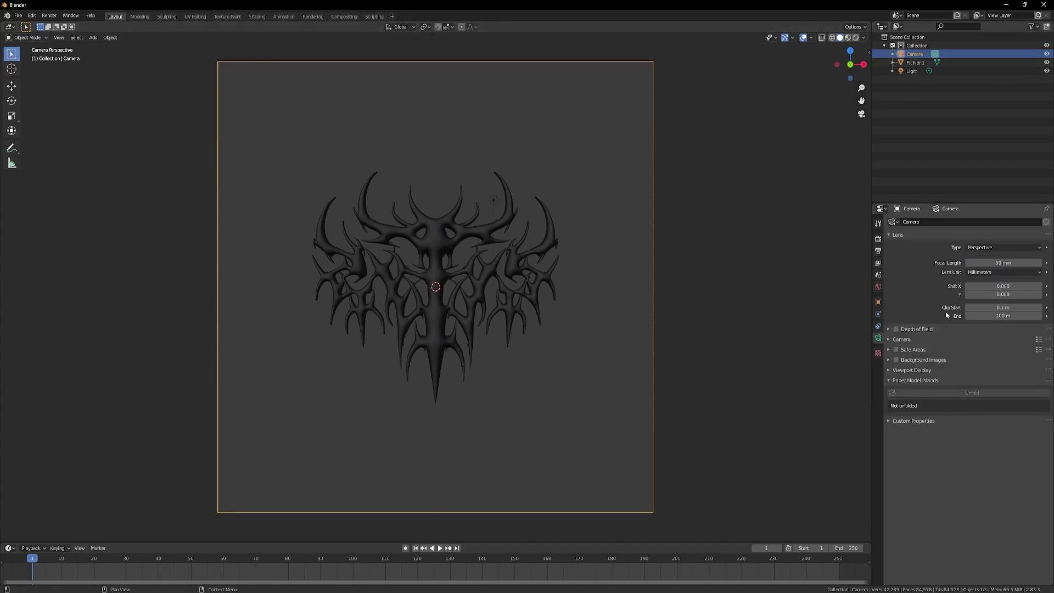
click(879, 301)
drag(999, 256, 1022, 256)
click(525, 197)
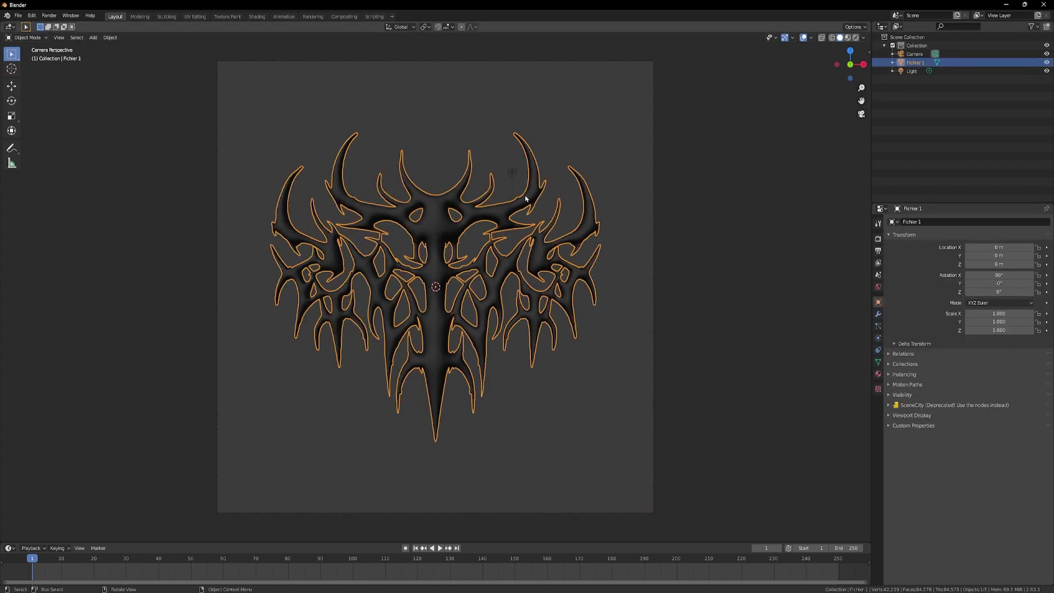
Set the mesh material's Base Color to white under material preview shading
click(879, 373)
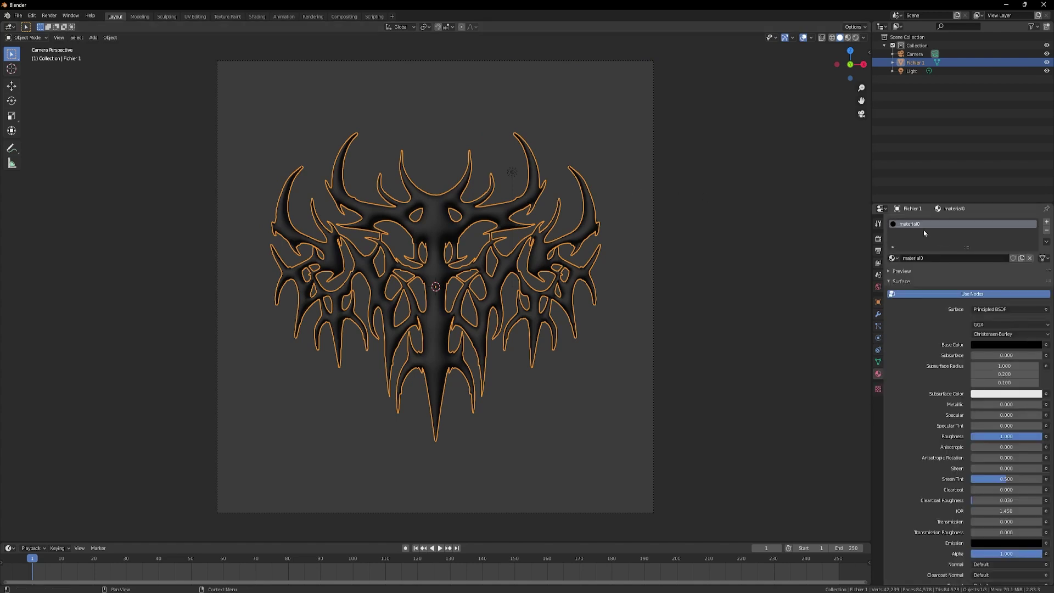
click(857, 38)
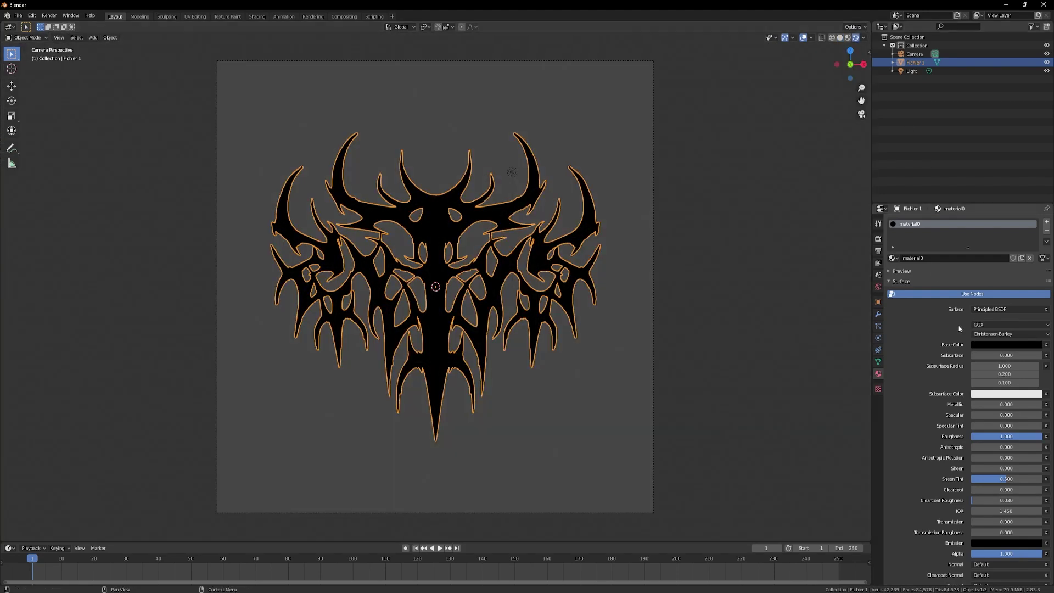
click(996, 345)
drag(1036, 247, 1036, 223)
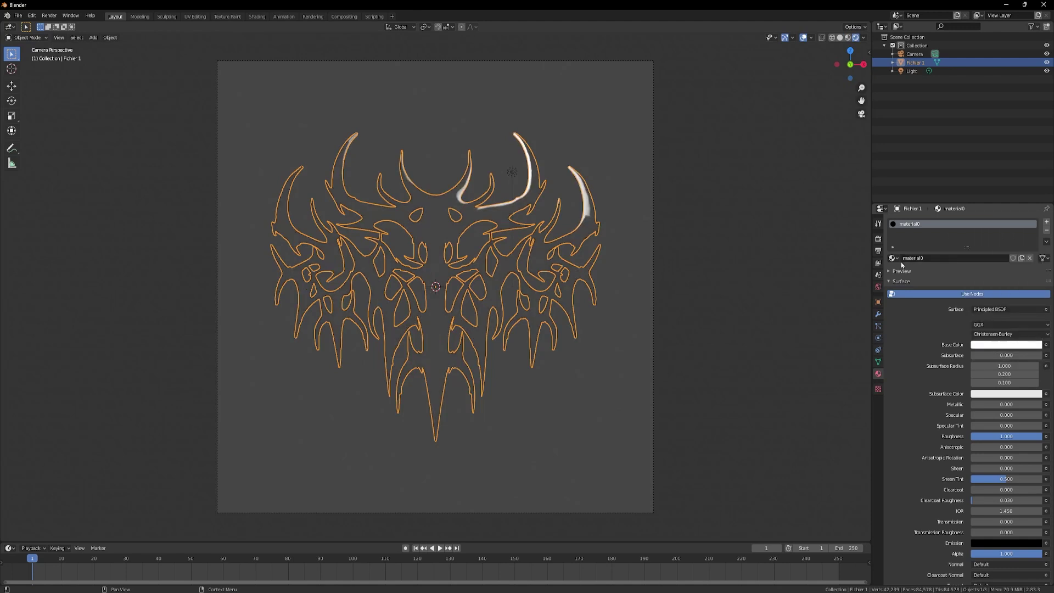
click(855, 284)
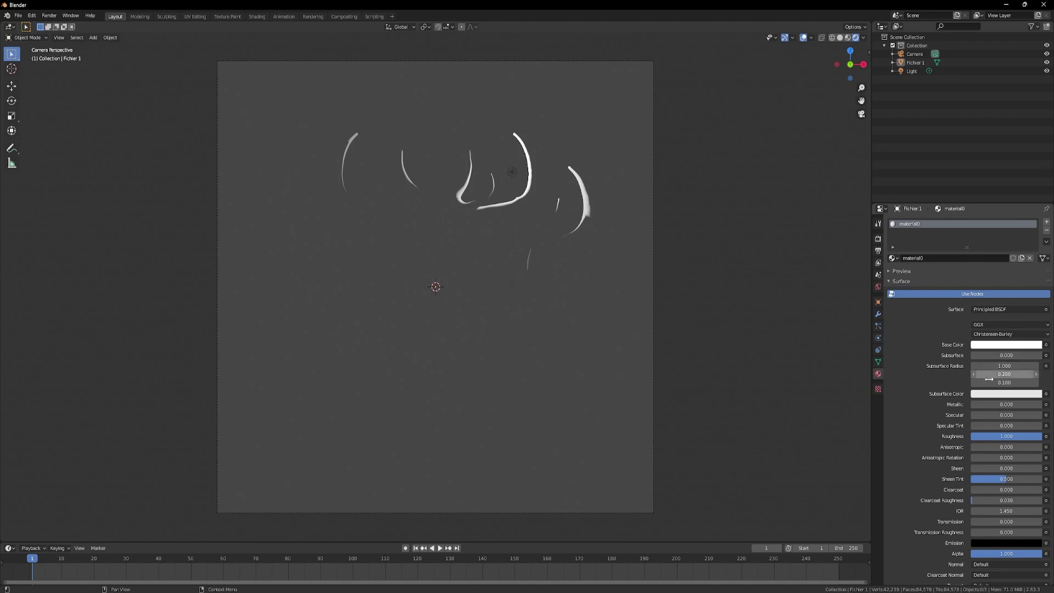
Make the material fully metallic and move the light to shift the highlights
drag(1005, 403, 963, 436)
mouse_move(1007, 404)
mouse_down()
mouse_move(1039, 404)
mouse_move(998, 403)
mouse_up()
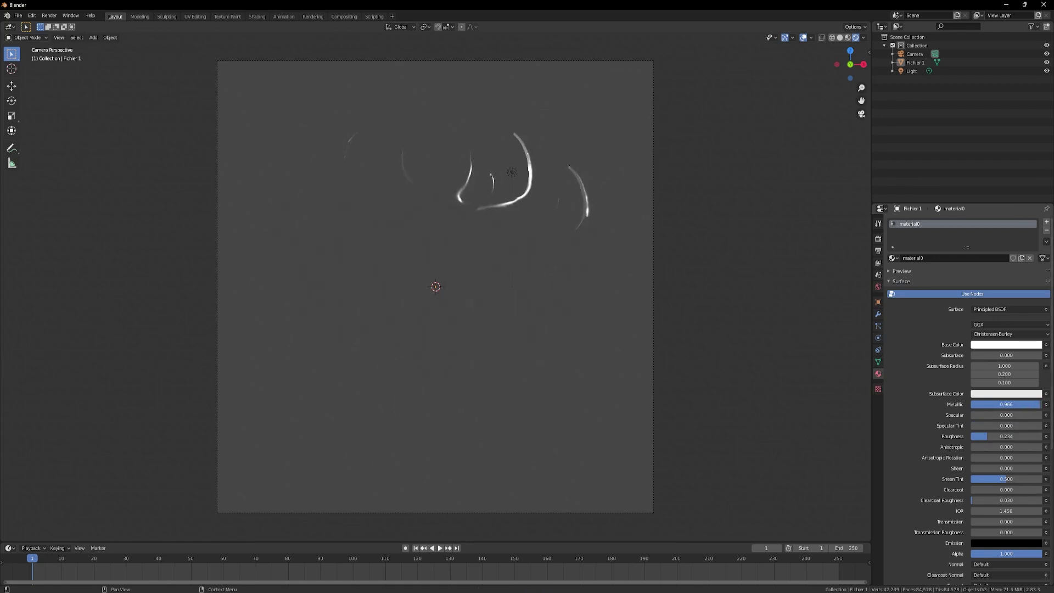
click(912, 71)
mouse_move(999, 256)
mouse_down()
mouse_move(981, 255)
mouse_move(1022, 256)
mouse_up()
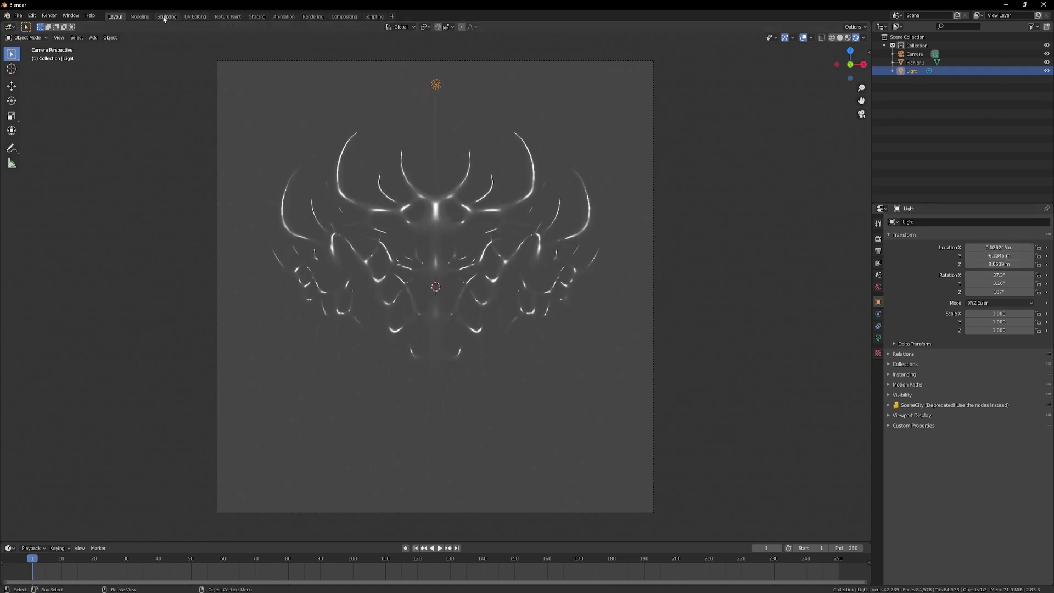
In the Shading workspace, toggle the Film Transparent render option while previewing rendered shading
click(257, 17)
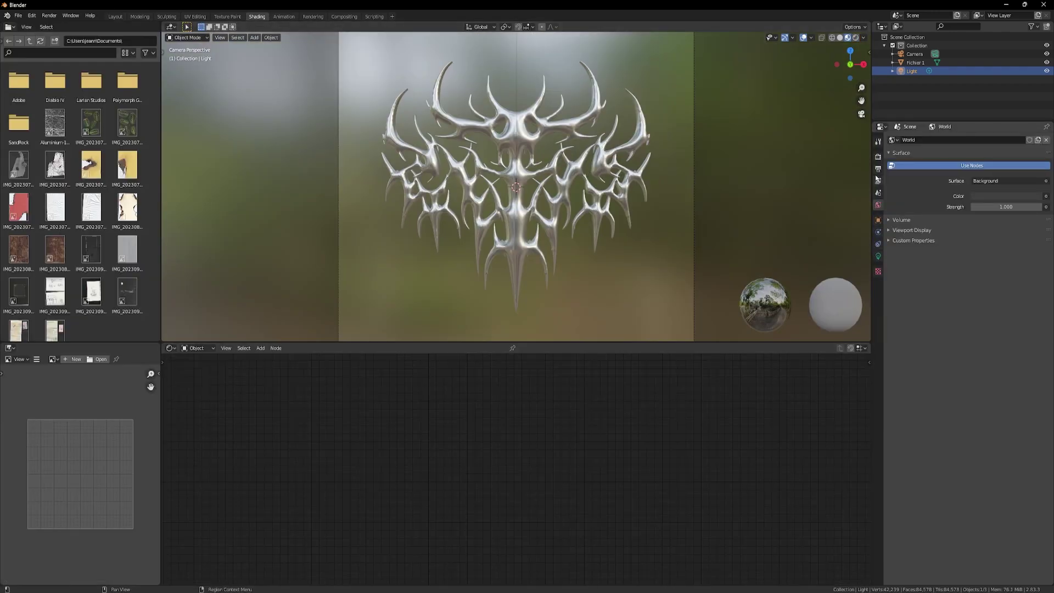
click(878, 170)
click(880, 158)
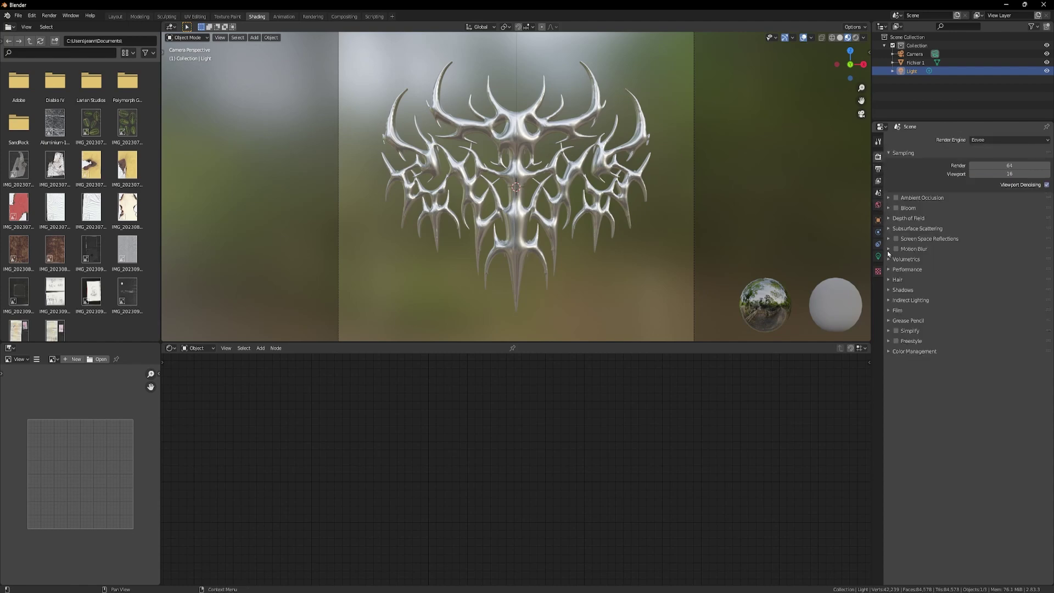
click(890, 311)
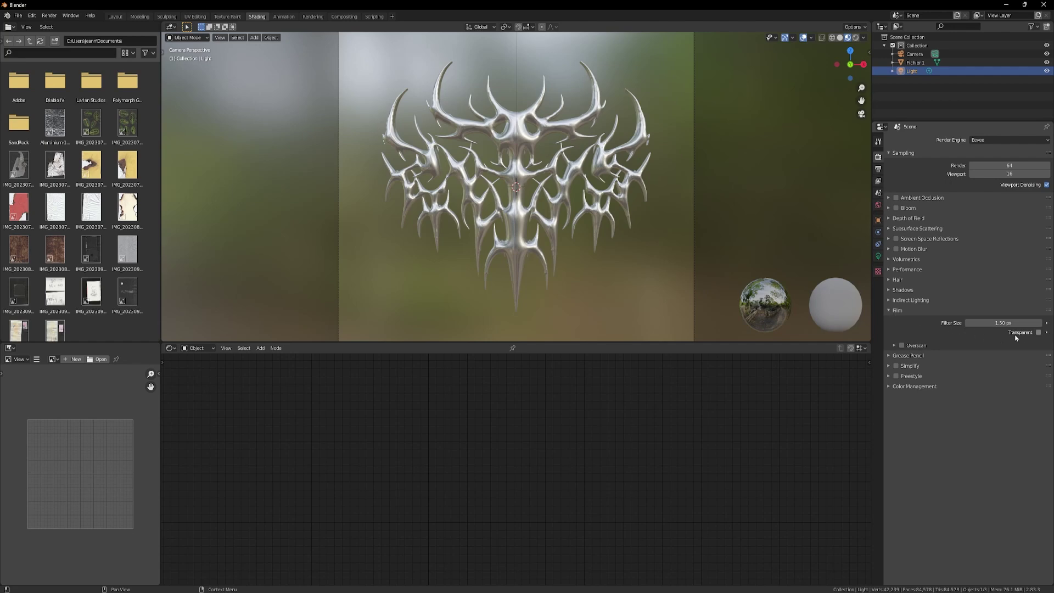
click(858, 39)
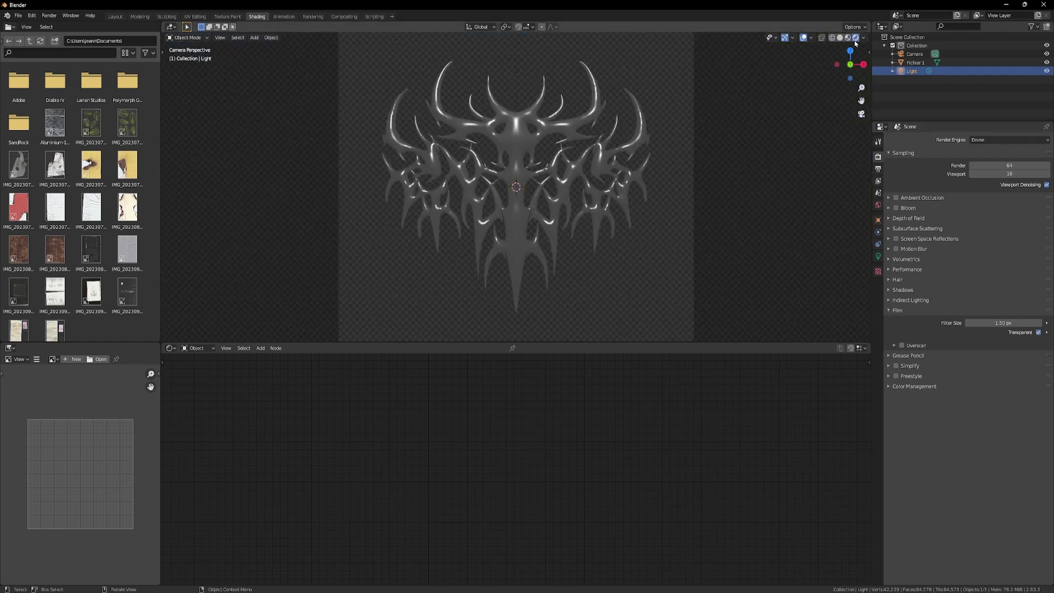
click(1038, 333)
click(1038, 331)
click(849, 38)
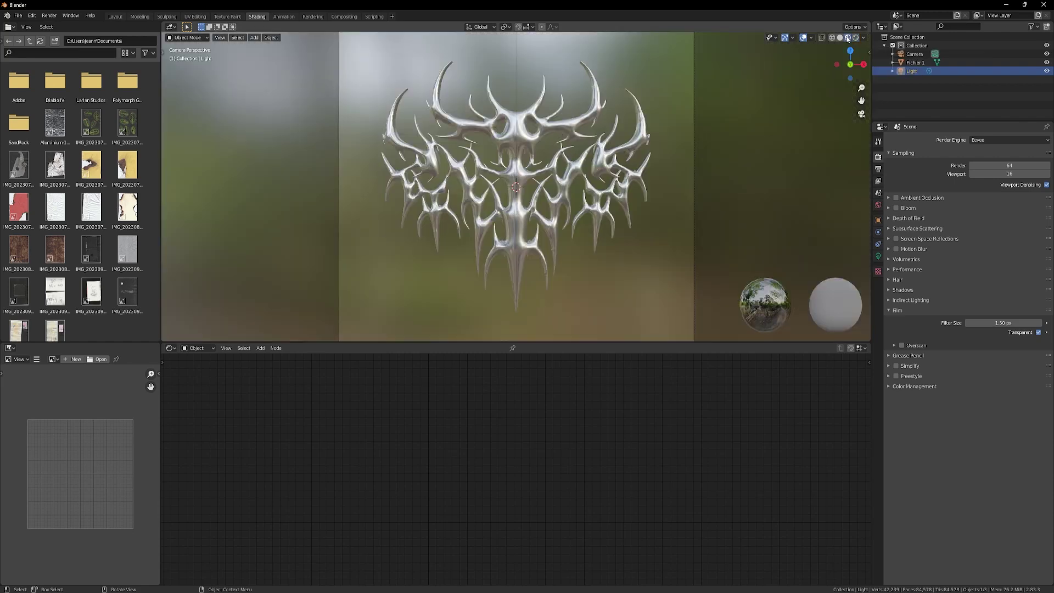
Switch the node editor to World shaders and add a Texture Coordinate node
click(202, 349)
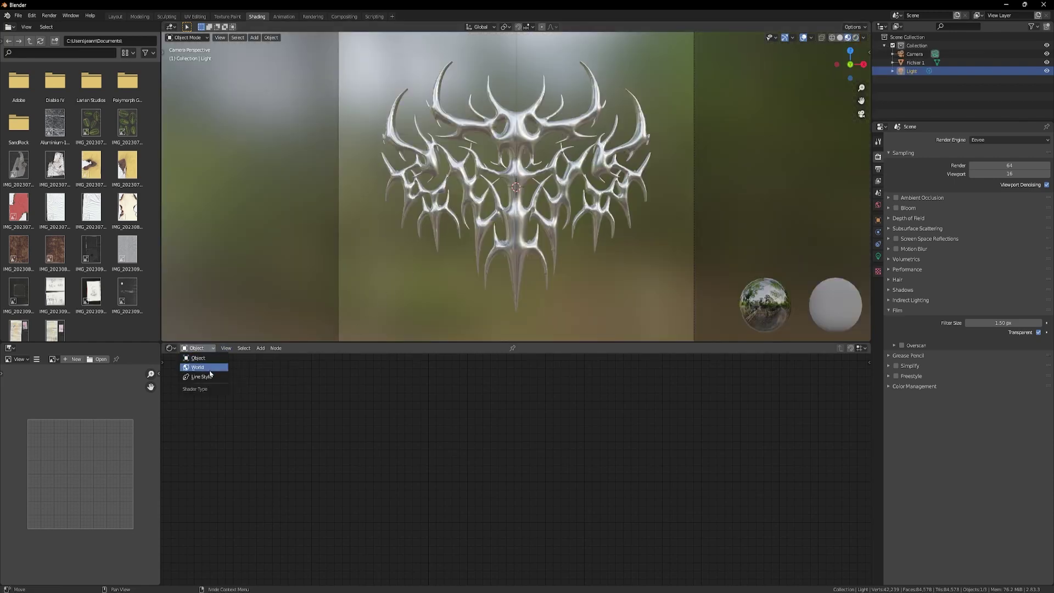
click(211, 367)
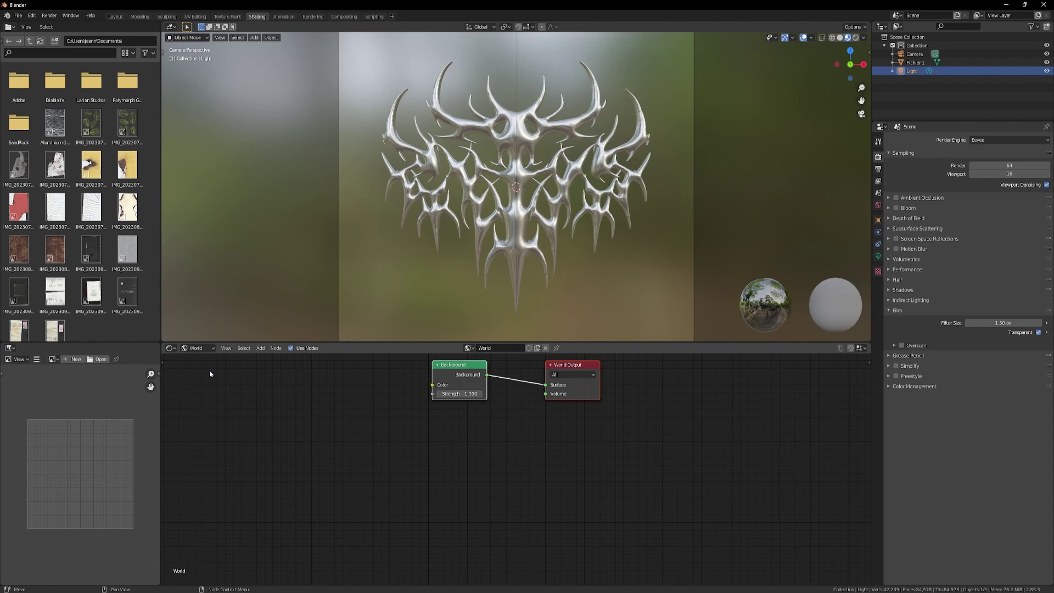
click(262, 349)
click(305, 439)
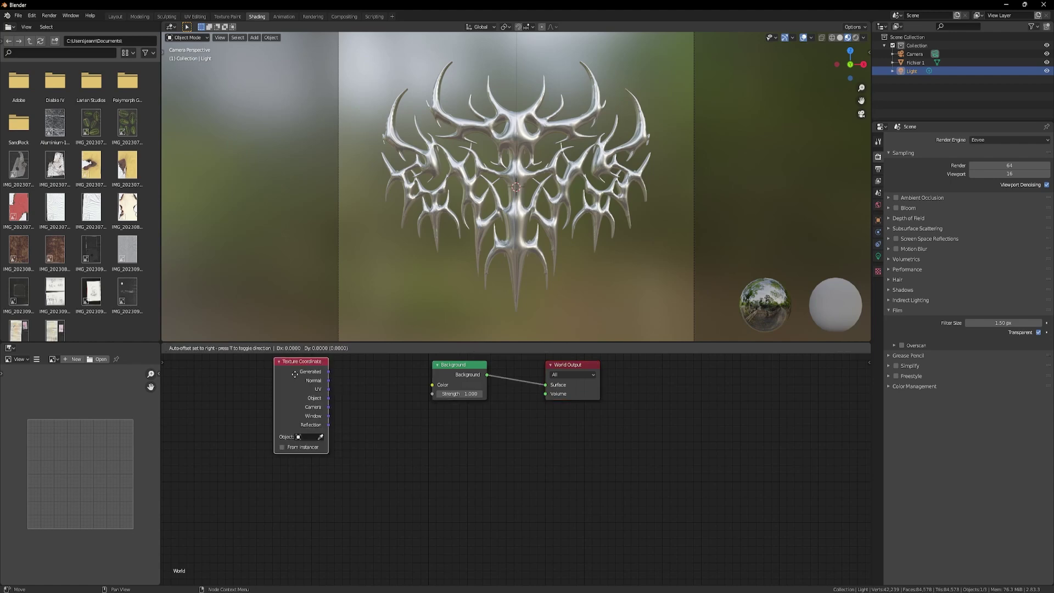
click(254, 388)
middle_drag(374, 403, 283, 431)
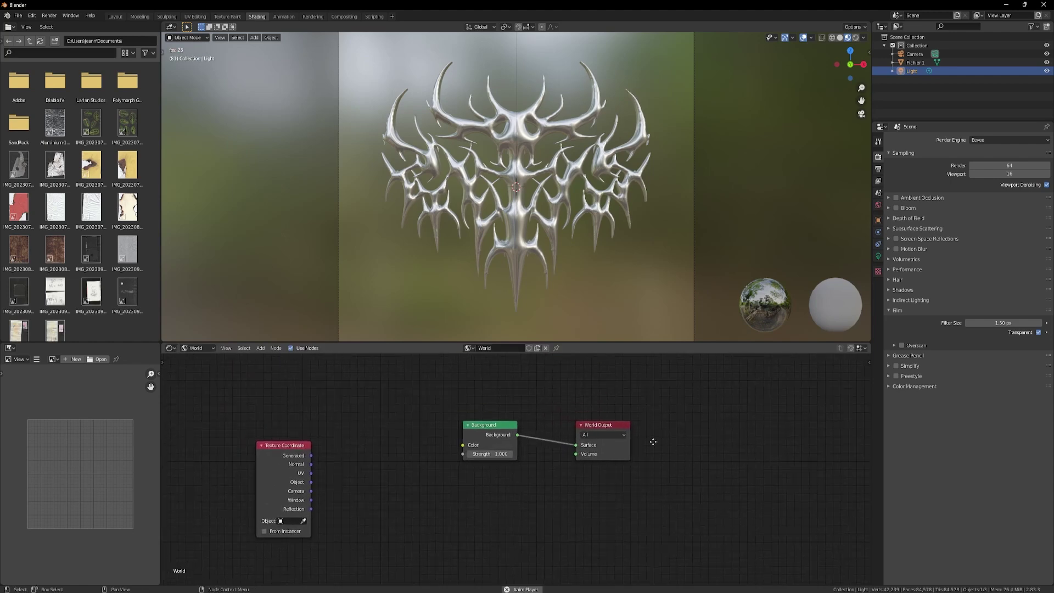
drag(283, 431, 278, 401)
Add a Mapping node and an Image Texture node before Background
click(261, 348)
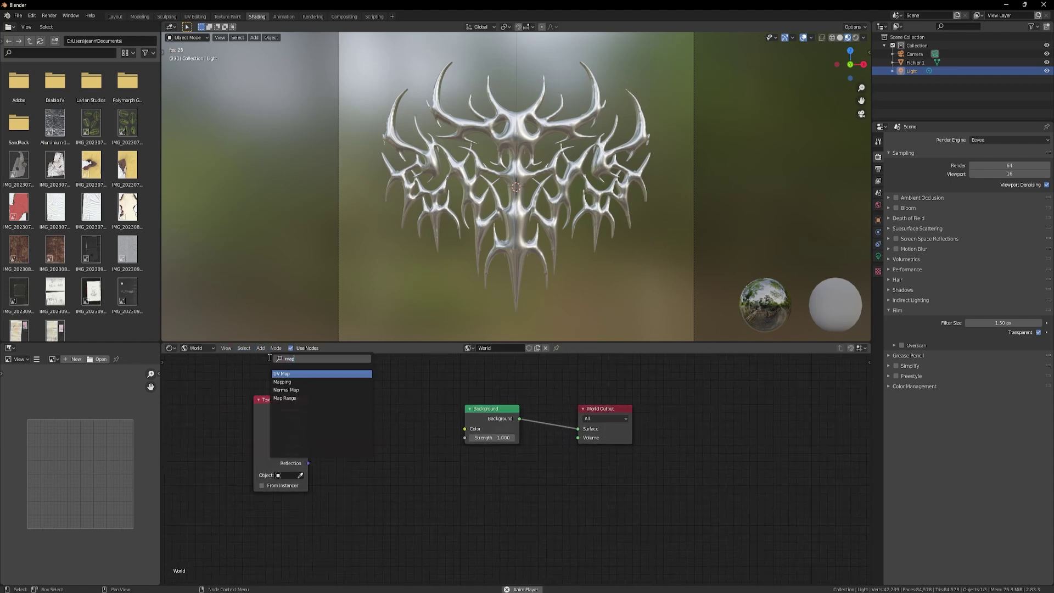
click(272, 360)
right_click(269, 358)
click(261, 348)
text(mapp)
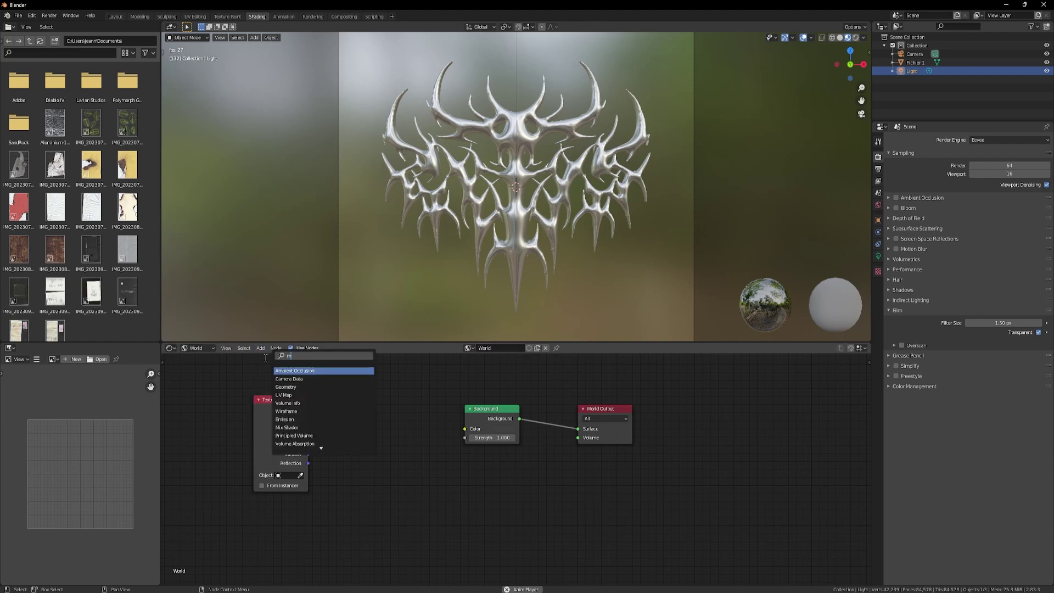
key(Return)
click(356, 387)
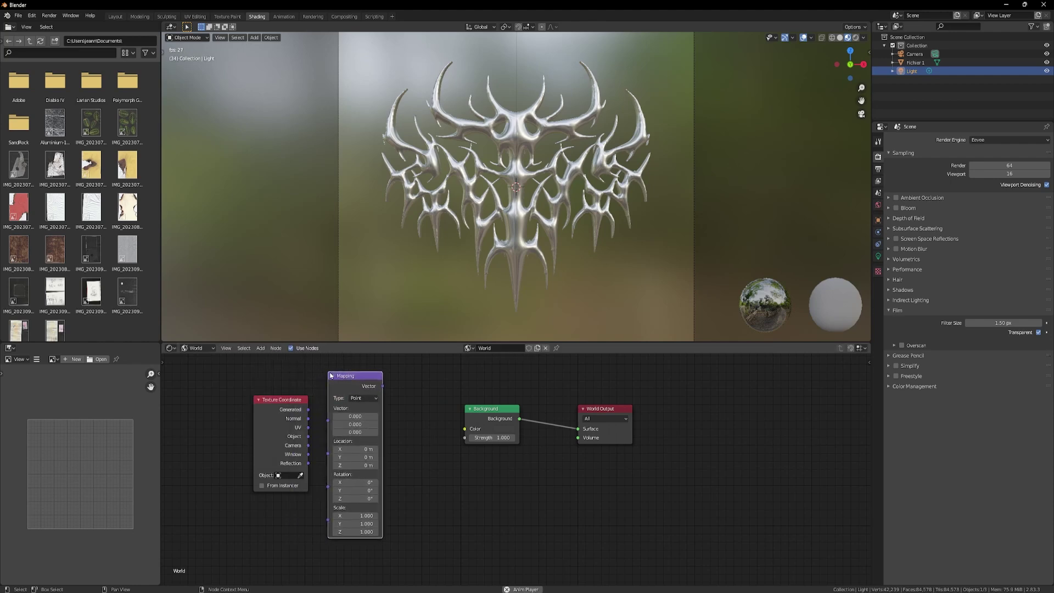
click(261, 348)
click(272, 360)
text(image)
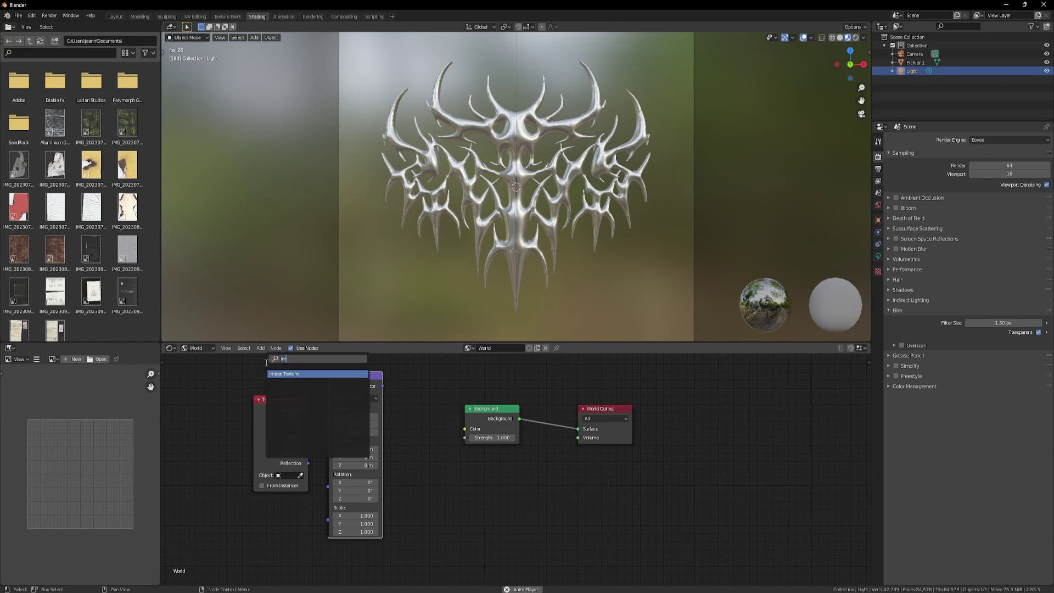
key(Return)
click(402, 406)
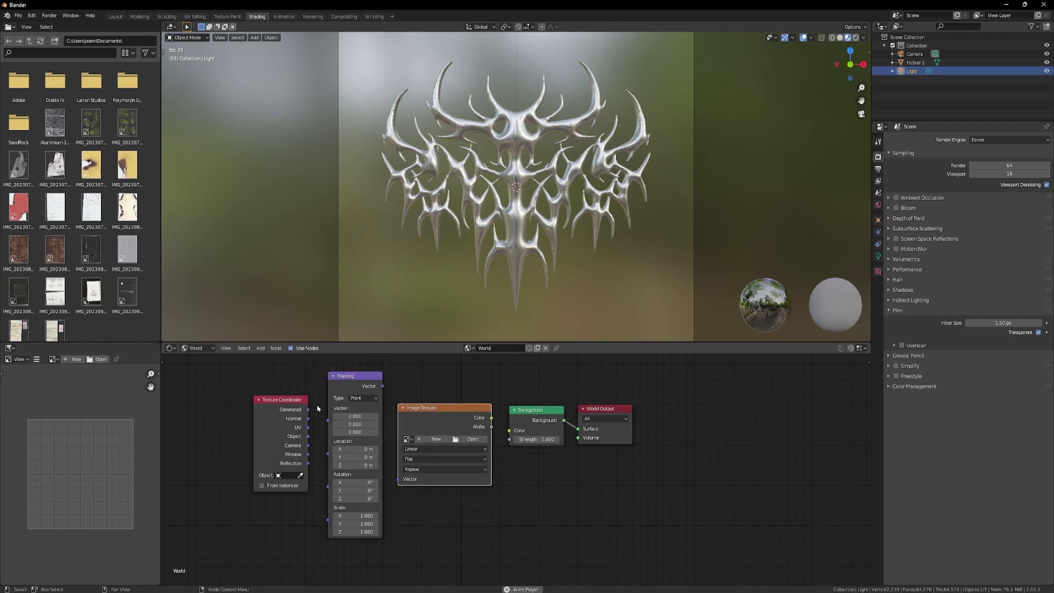
Link Object → Mapping → Image Texture → Background Color and browse for an image
drag(308, 436, 330, 419)
drag(382, 385, 398, 479)
drag(491, 417, 509, 431)
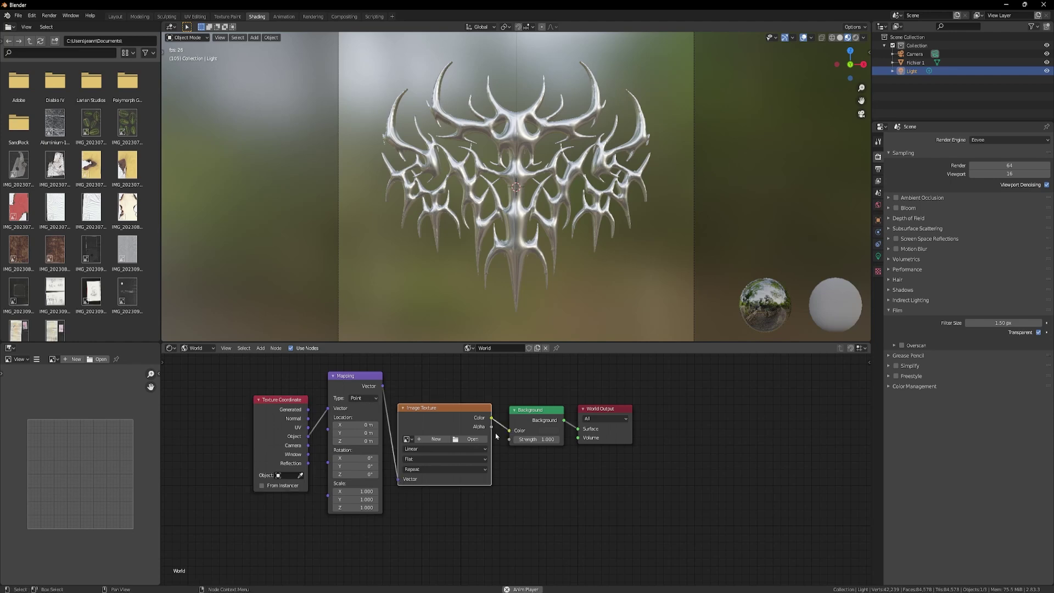
click(472, 439)
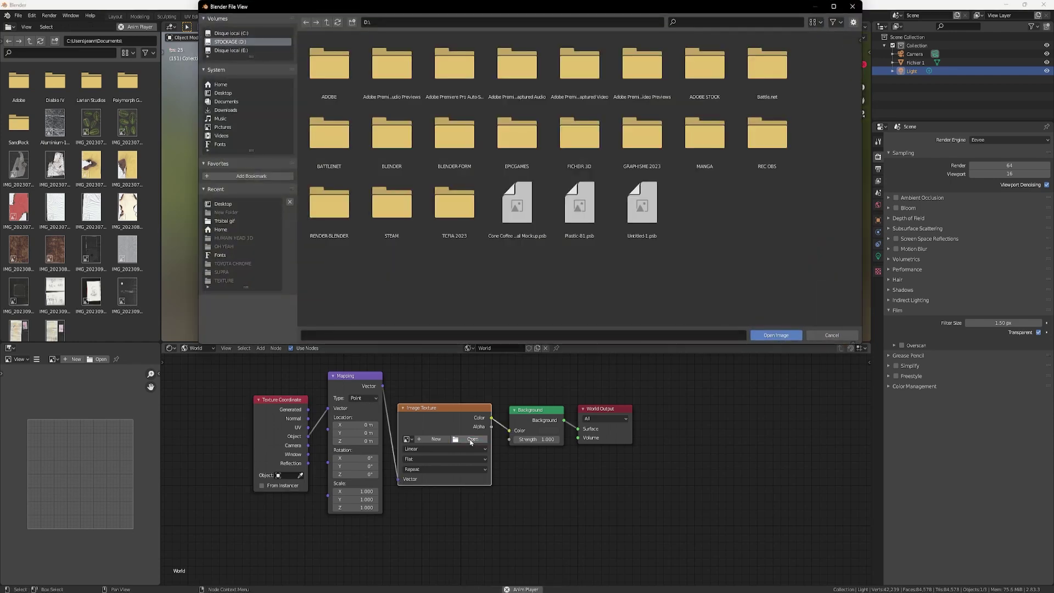
Load the galaxy picture from Pictures into the image texture and preview in Rendered shading
click(223, 127)
click(393, 96)
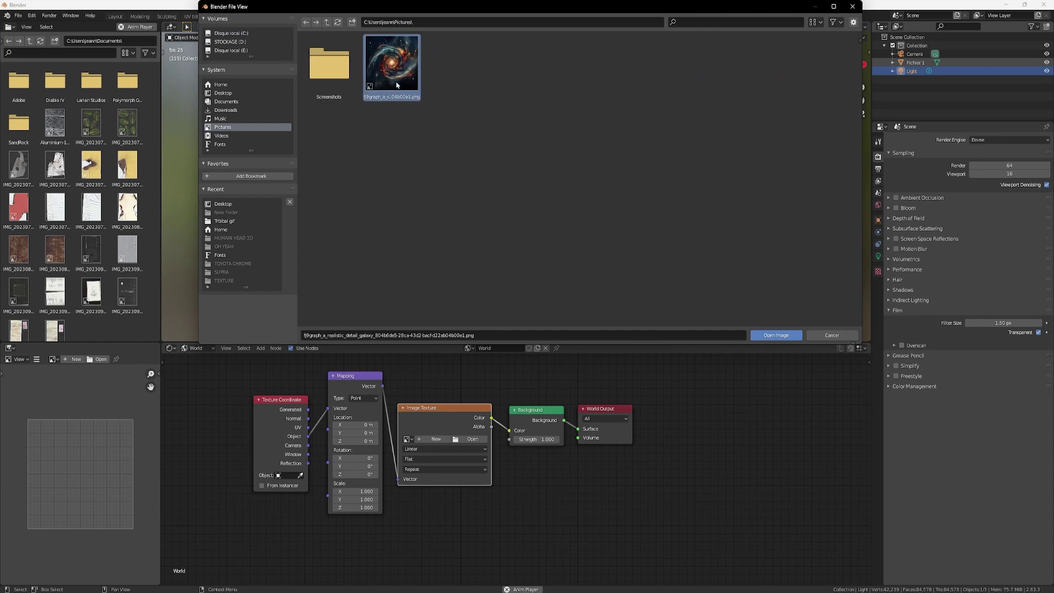
double_click(397, 85)
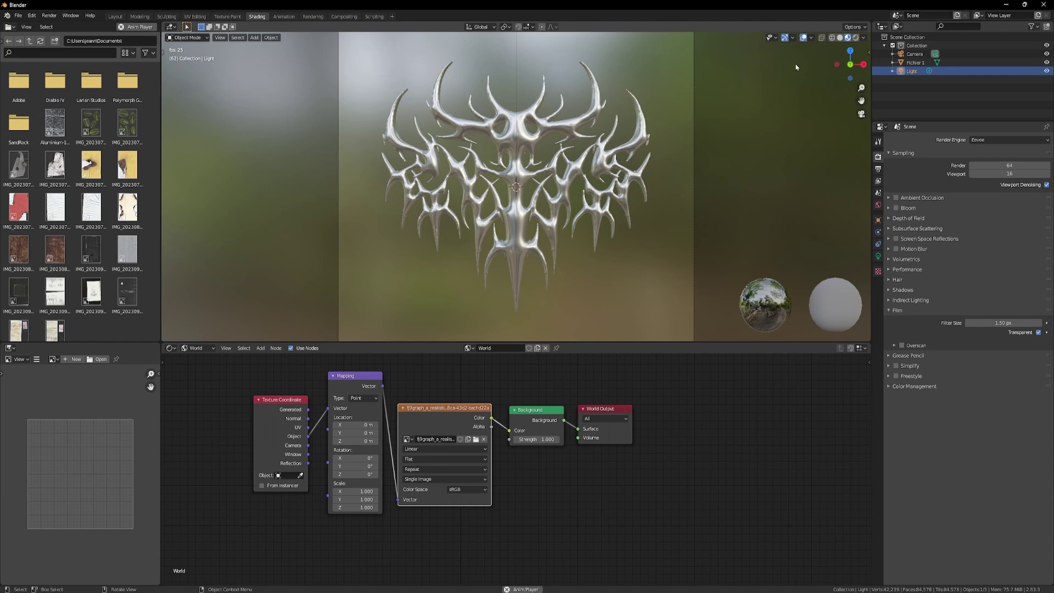
key(z)
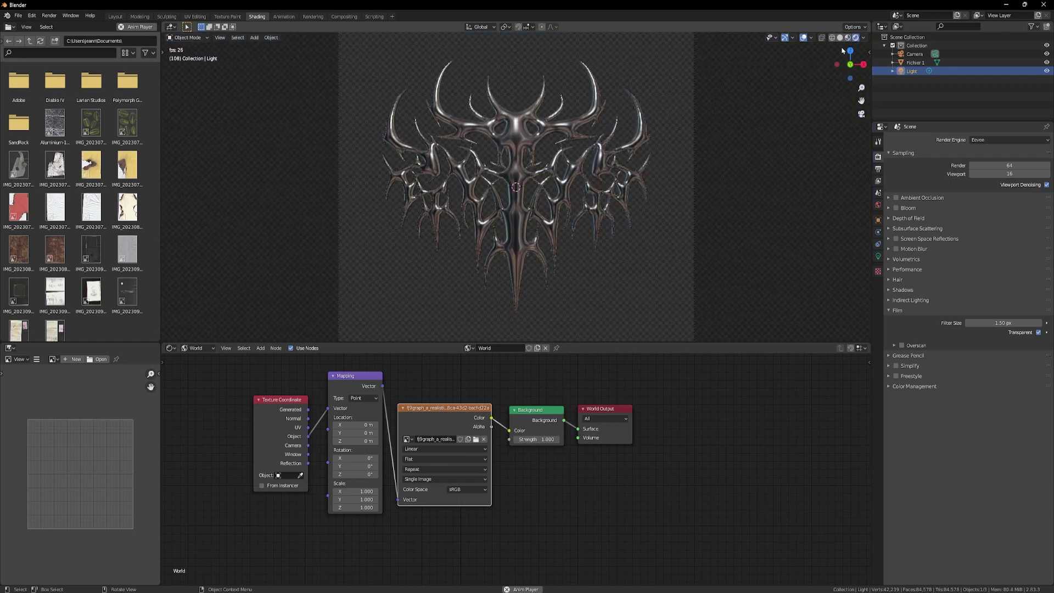
Select Fichier 1 and adjust the world Background Strength, settling around 3.4
click(644, 159)
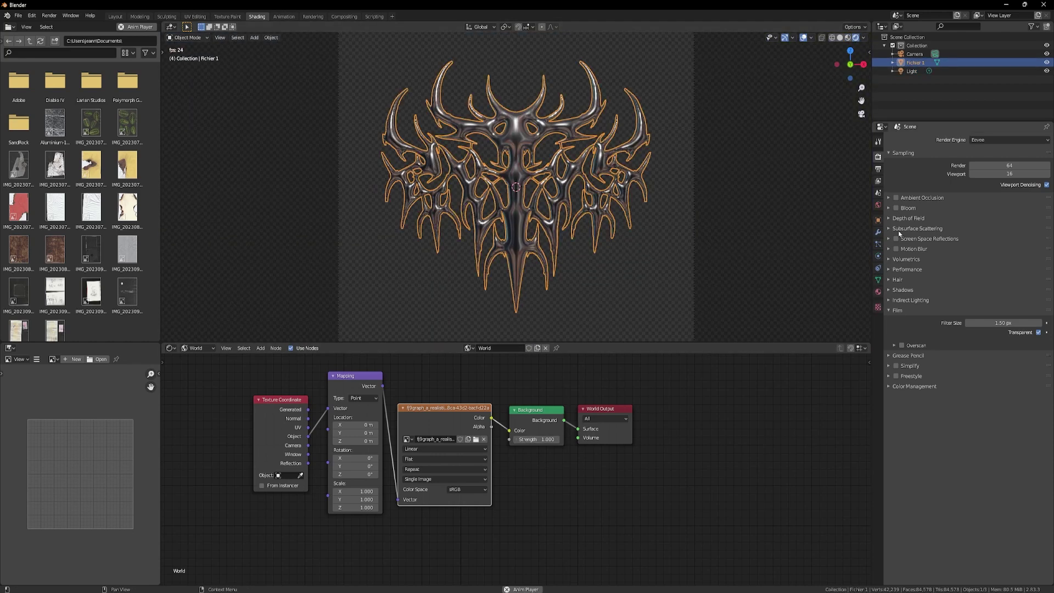
click(878, 291)
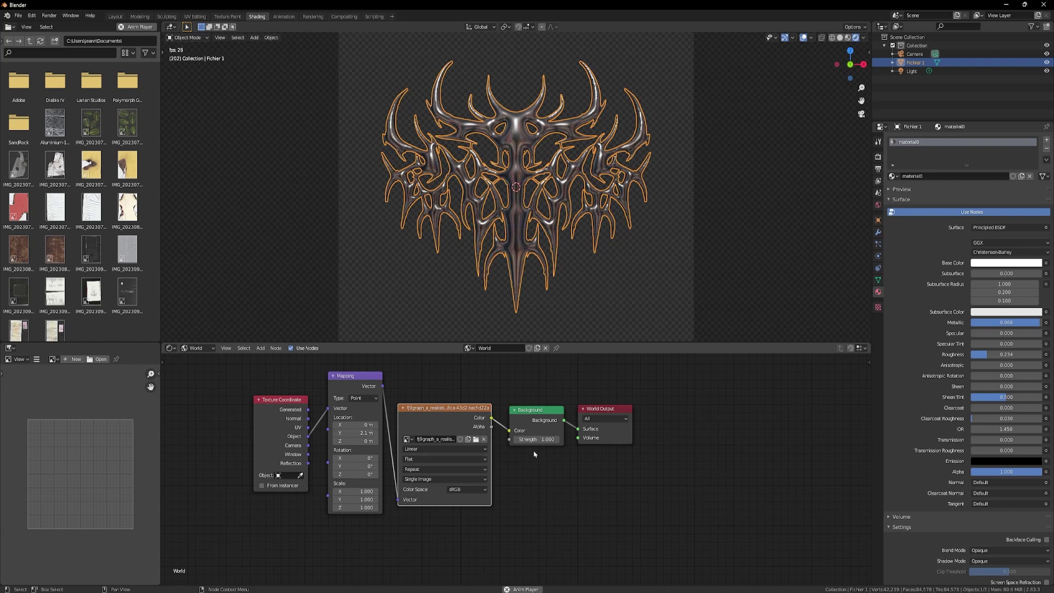
drag(536, 440, 593, 440)
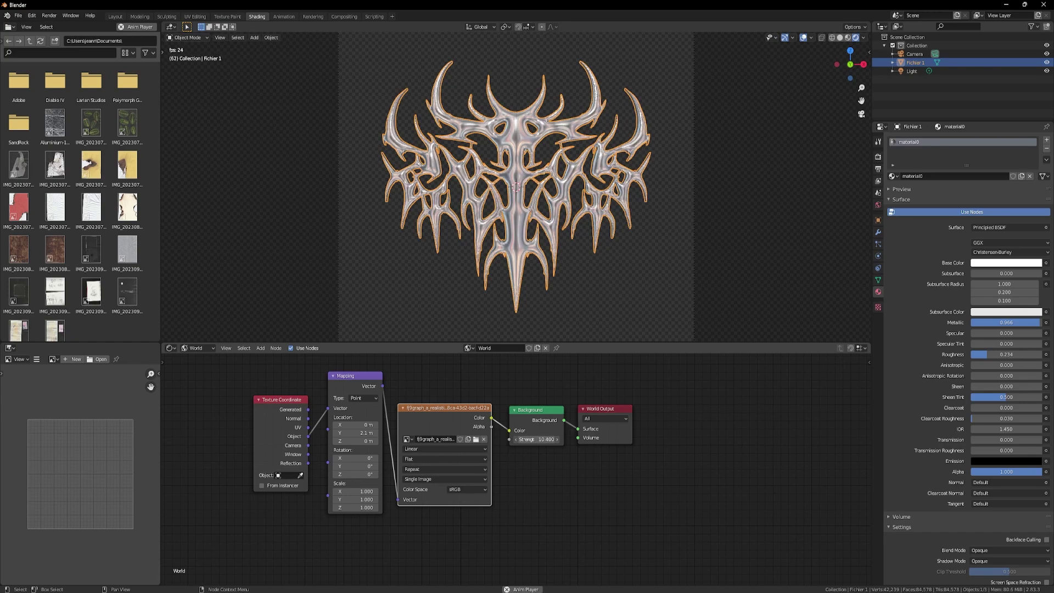
drag(593, 440, 544, 440)
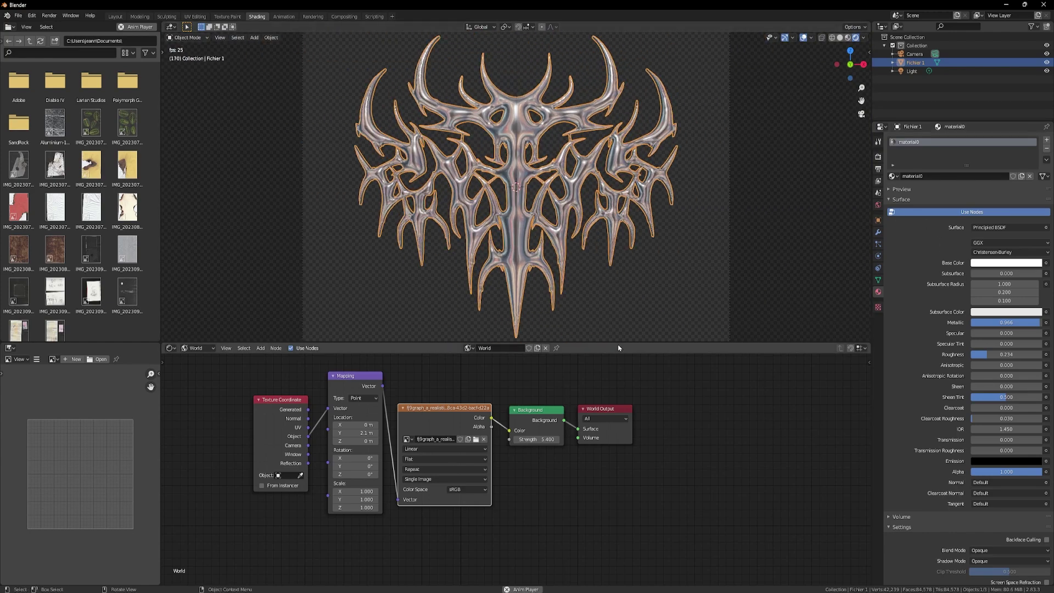
drag(618, 344, 618, 402)
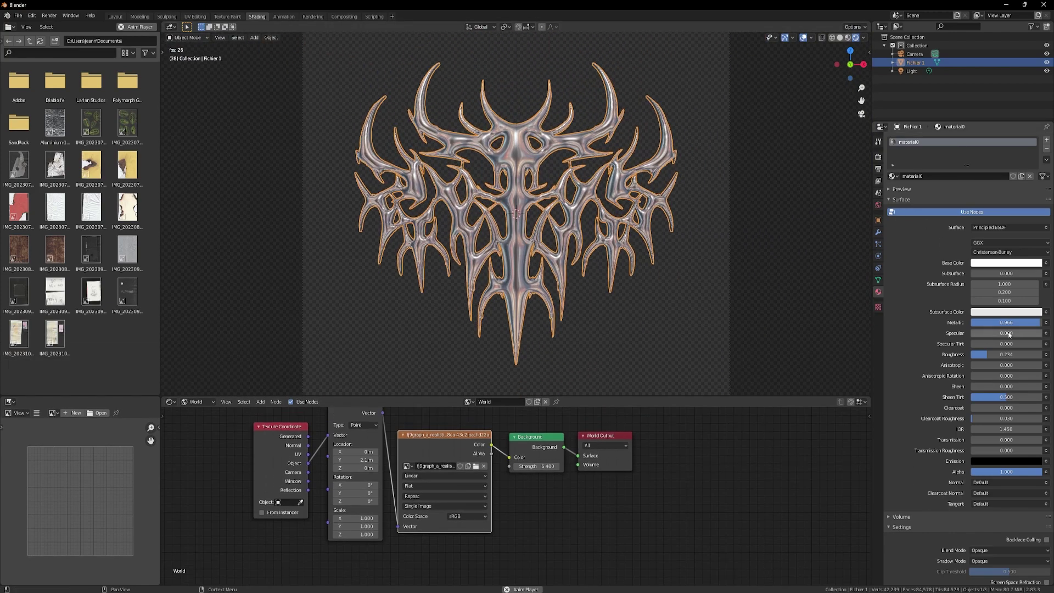
Enable Ambient Occlusion and Bloom in Render Properties, then select the scene light
click(879, 168)
click(879, 158)
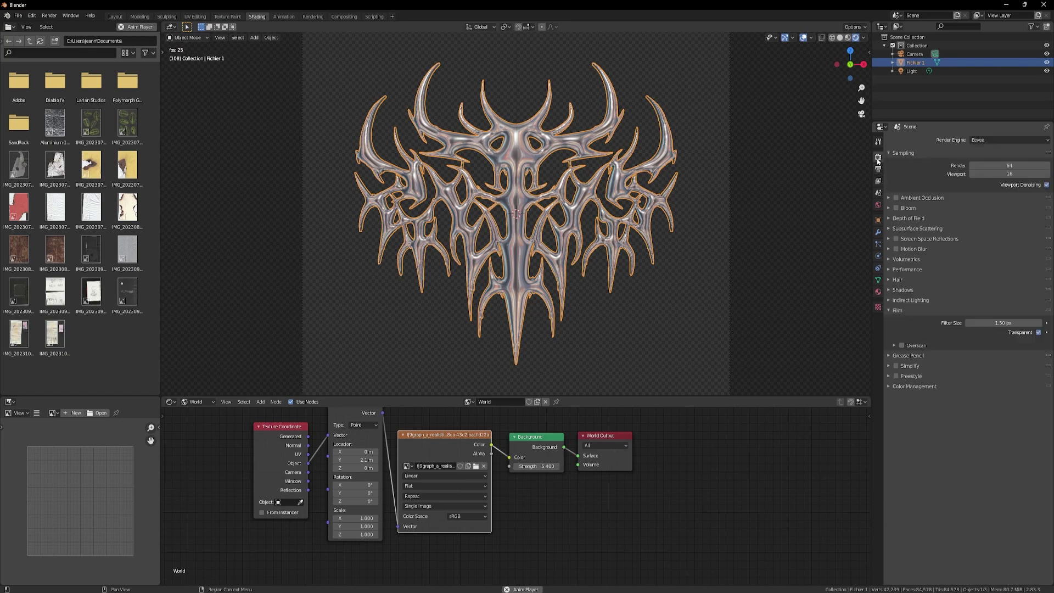
click(896, 197)
click(889, 208)
click(893, 233)
click(930, 70)
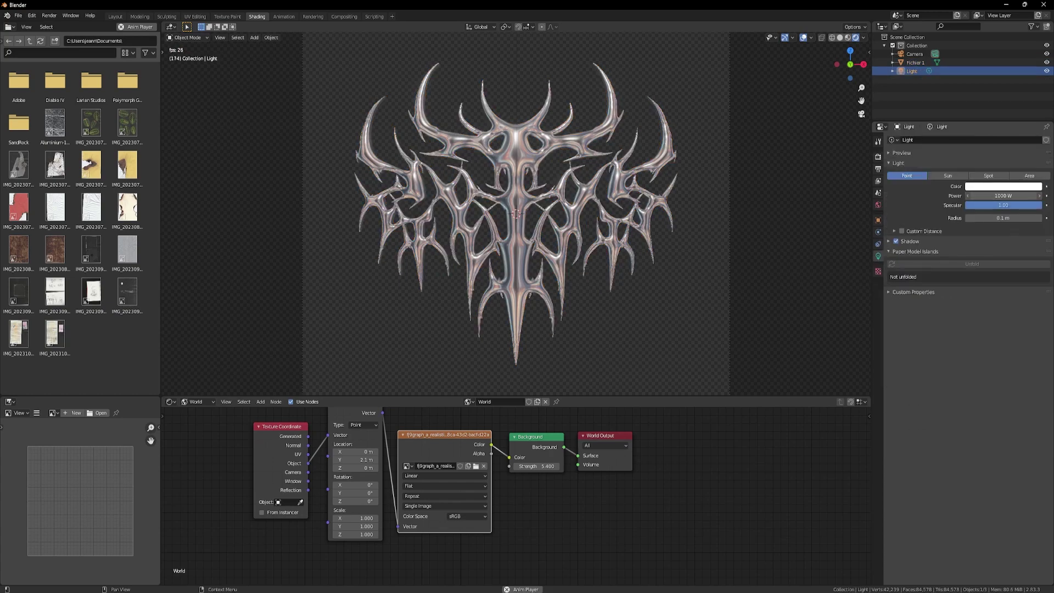
Turn the light into an Area light and tilt its Y rotation
click(939, 176)
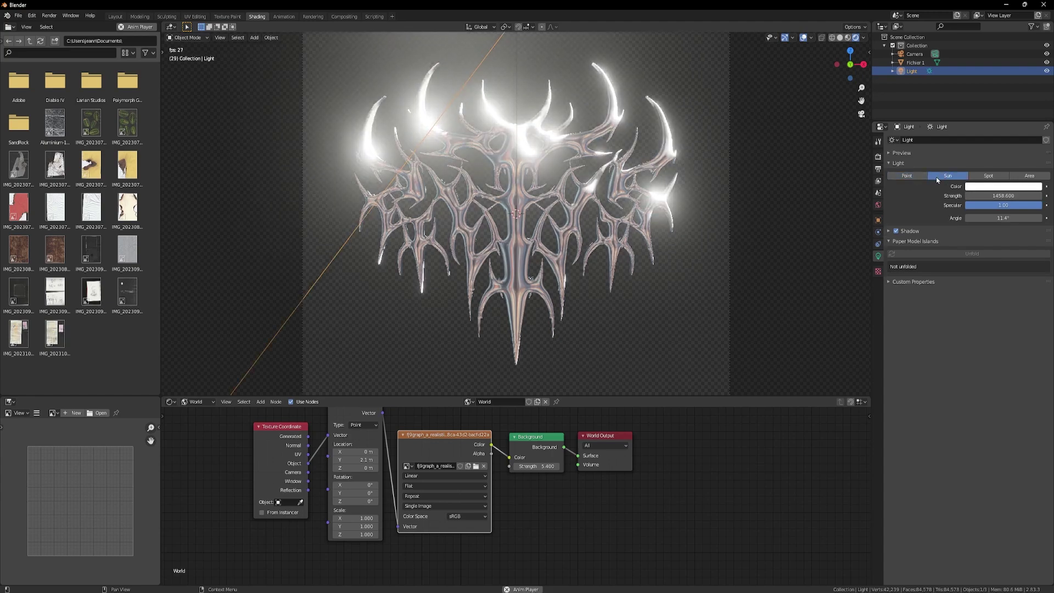
click(1026, 175)
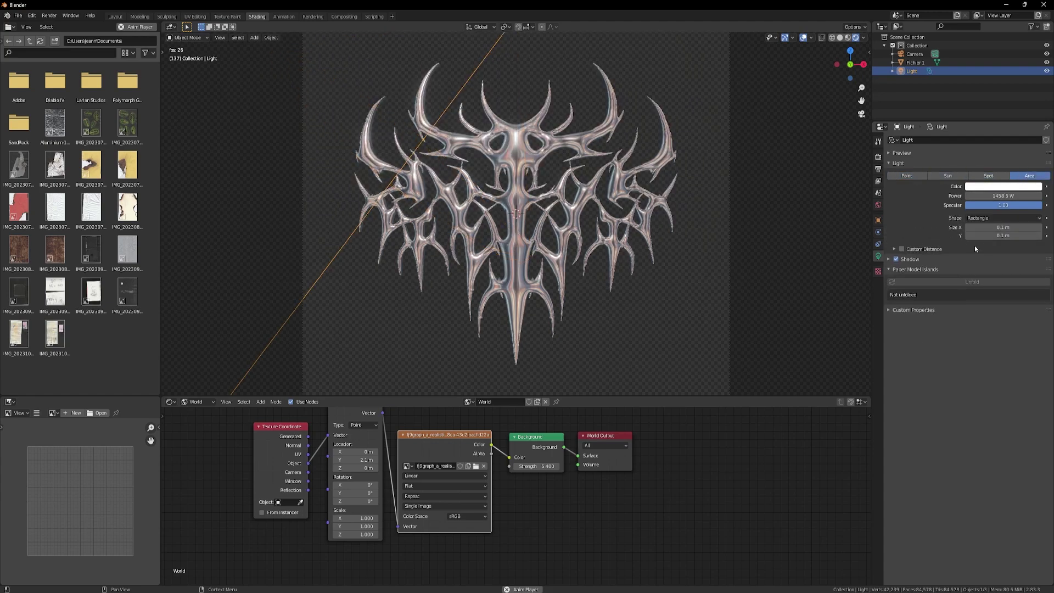
click(881, 221)
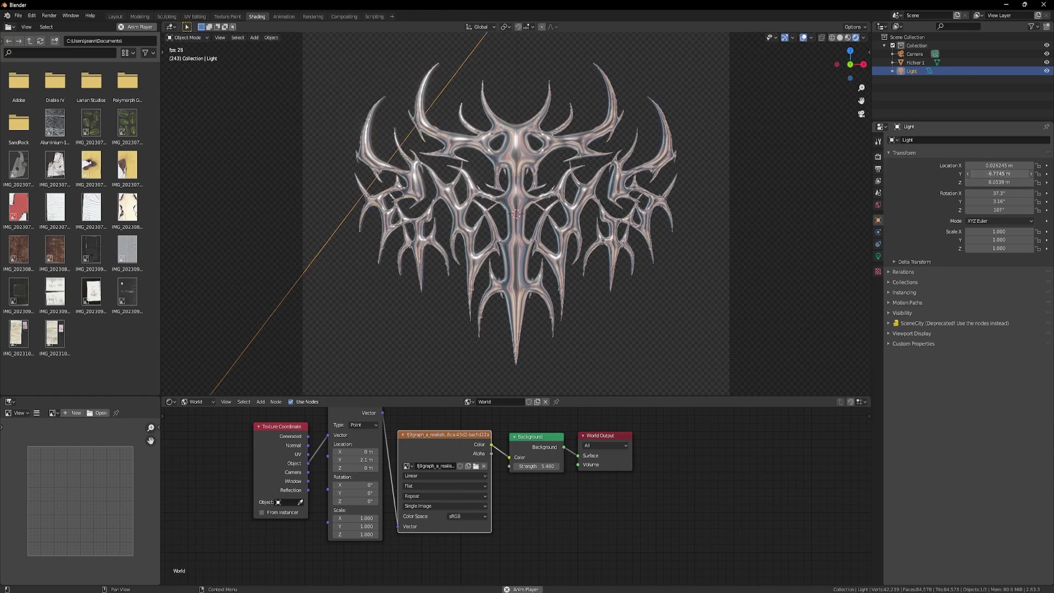
drag(1001, 203, 1019, 211)
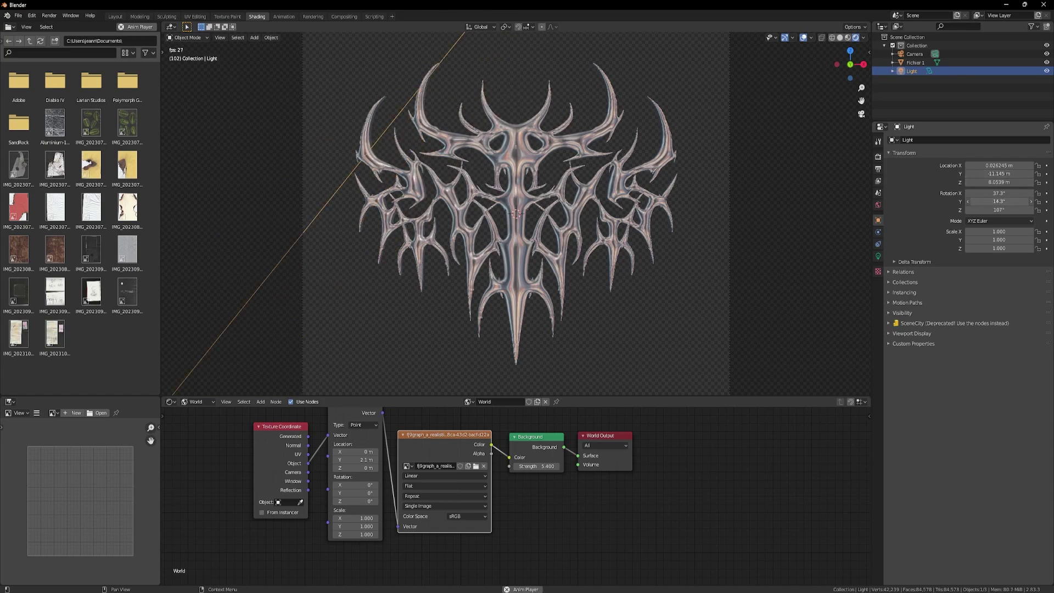
drag(1019, 212, 1029, 211)
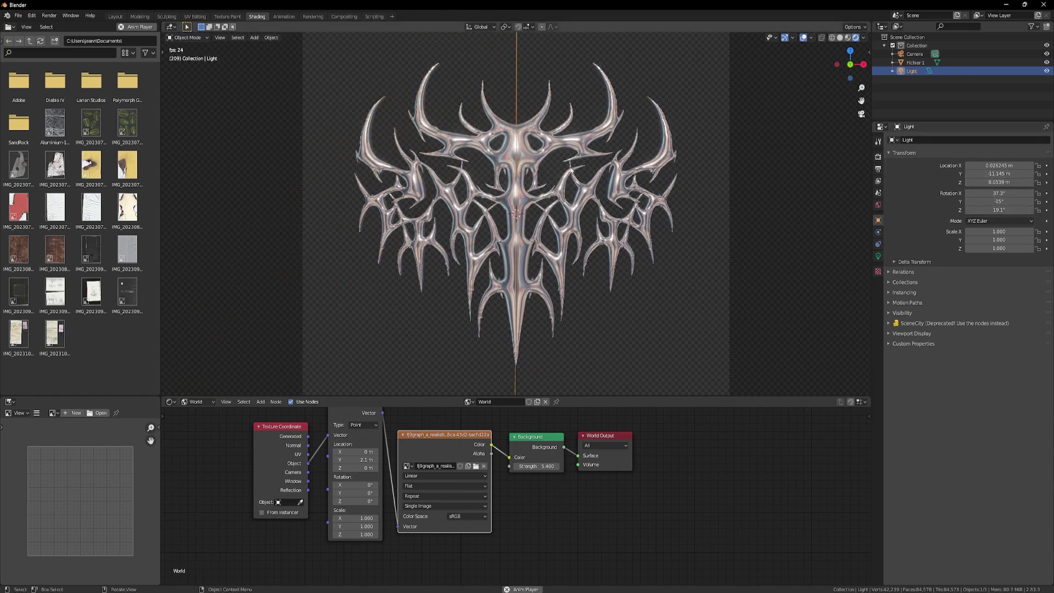
Check the camera view of the chrome shape and clear the selection
click(914, 54)
click(630, 208)
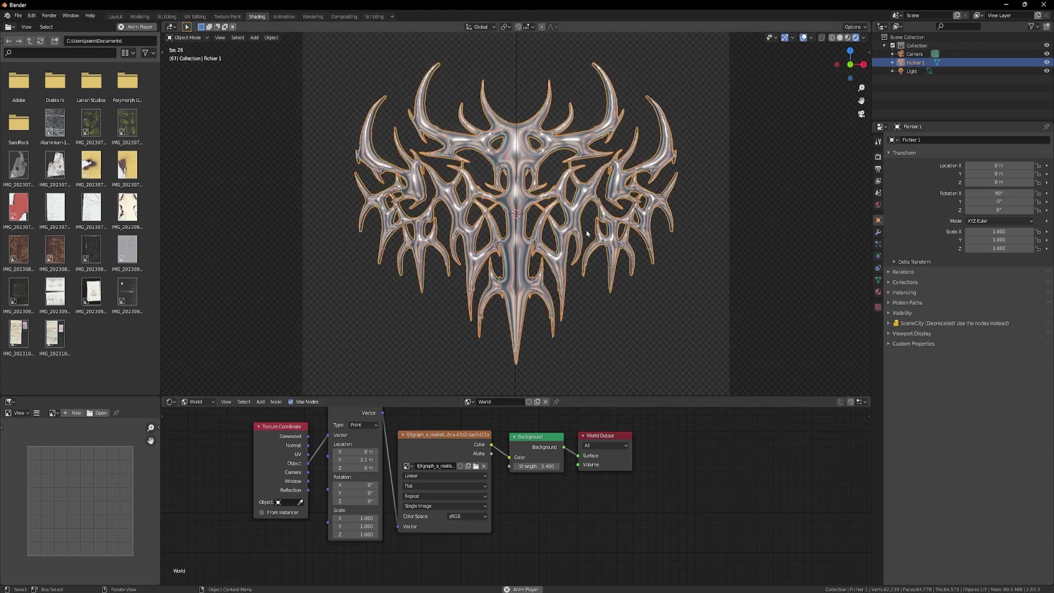
key(KP_0)
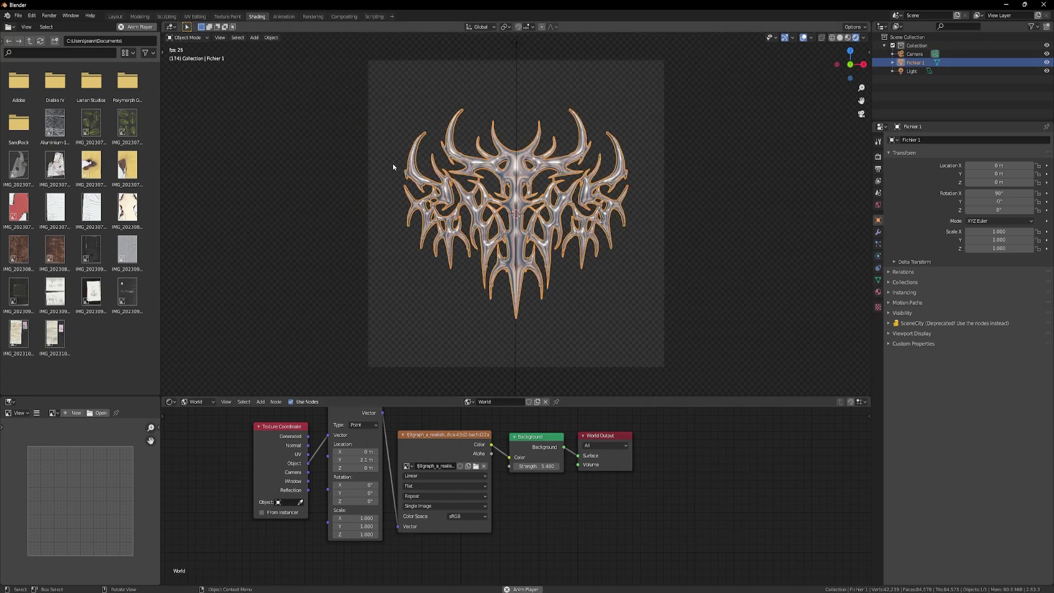
click(314, 94)
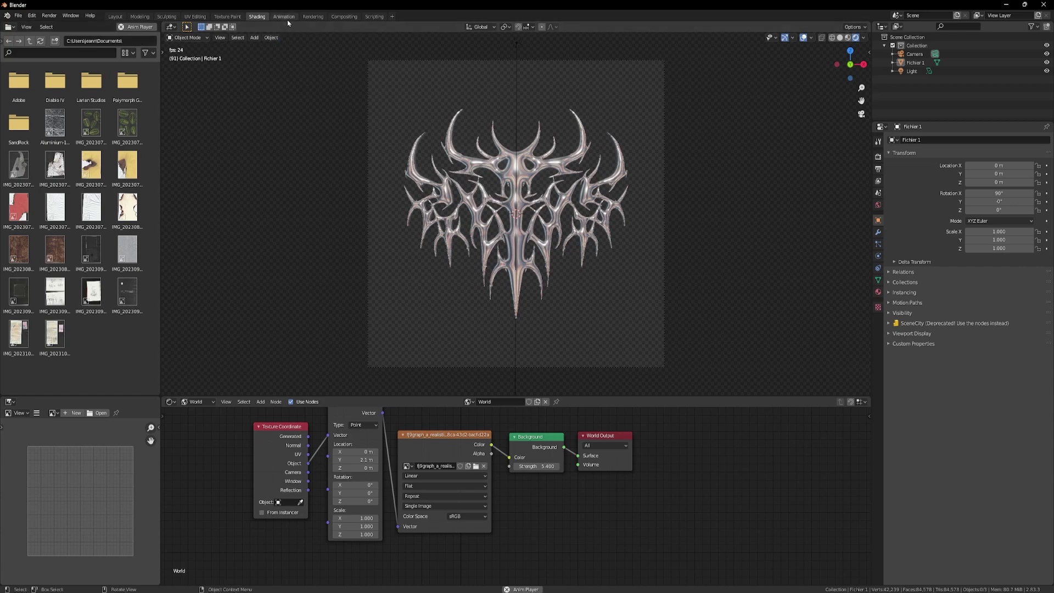
Set the timeline range to start at frame 0 and end at frame 60
click(116, 16)
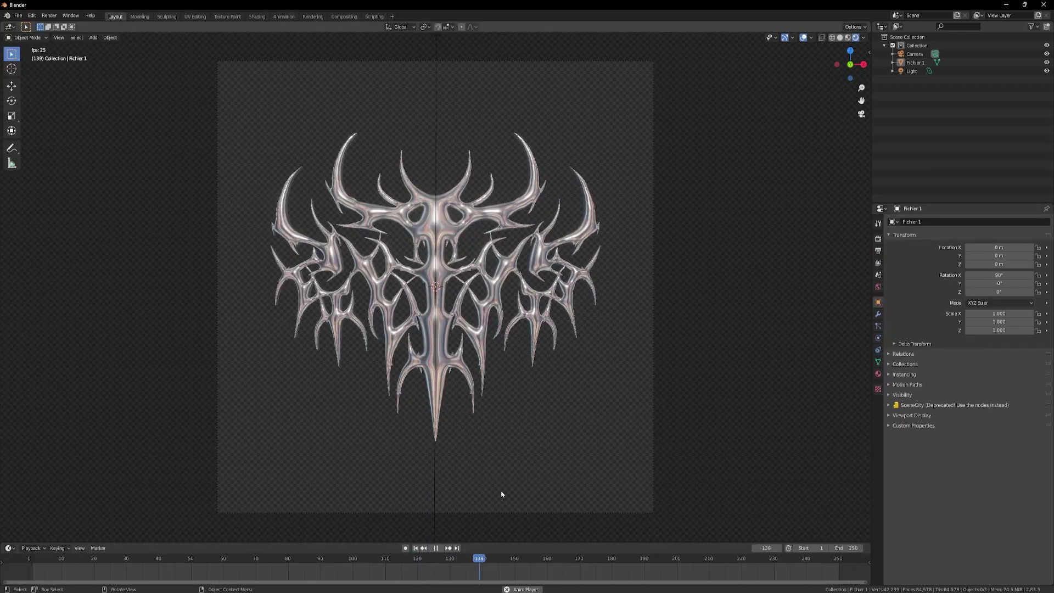
drag(473, 558, 32, 554)
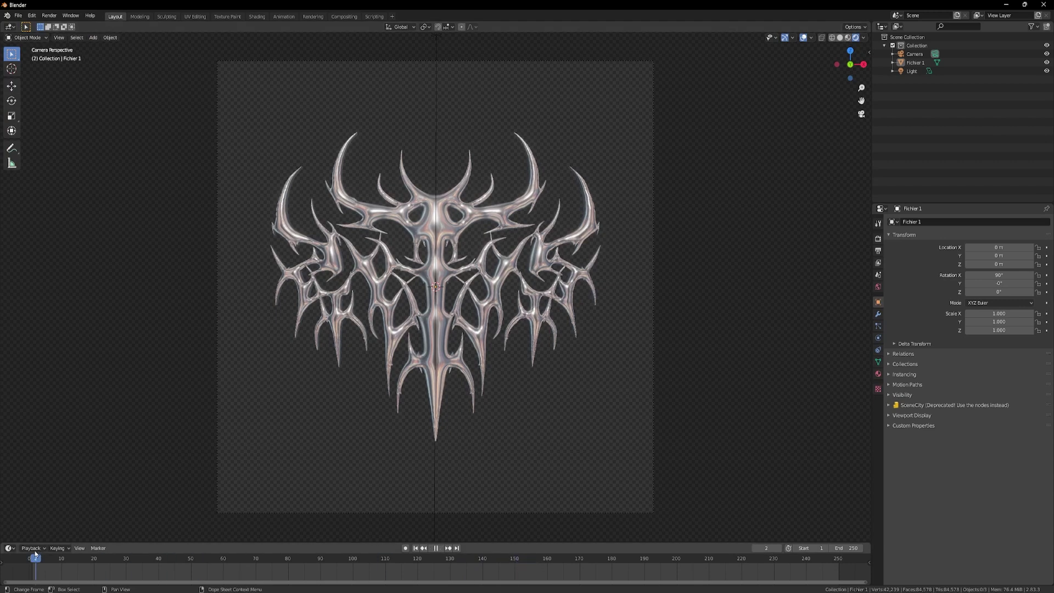
click(820, 548)
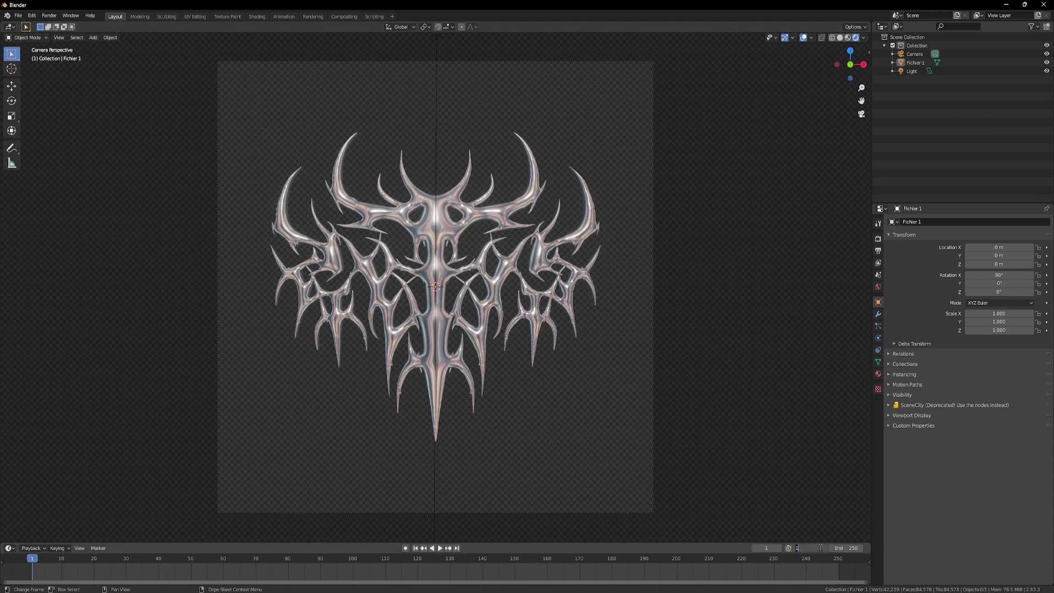
click(852, 547)
text(60)
key(Return)
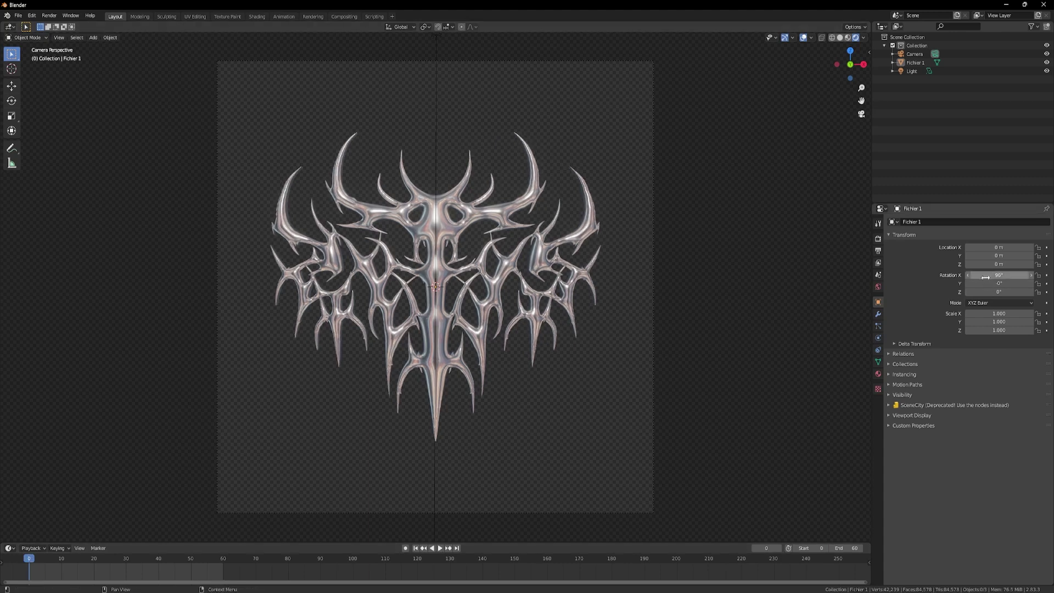
Keyframe Rotation Z at 0° on frame 0 and 360° on frame 60
click(1047, 293)
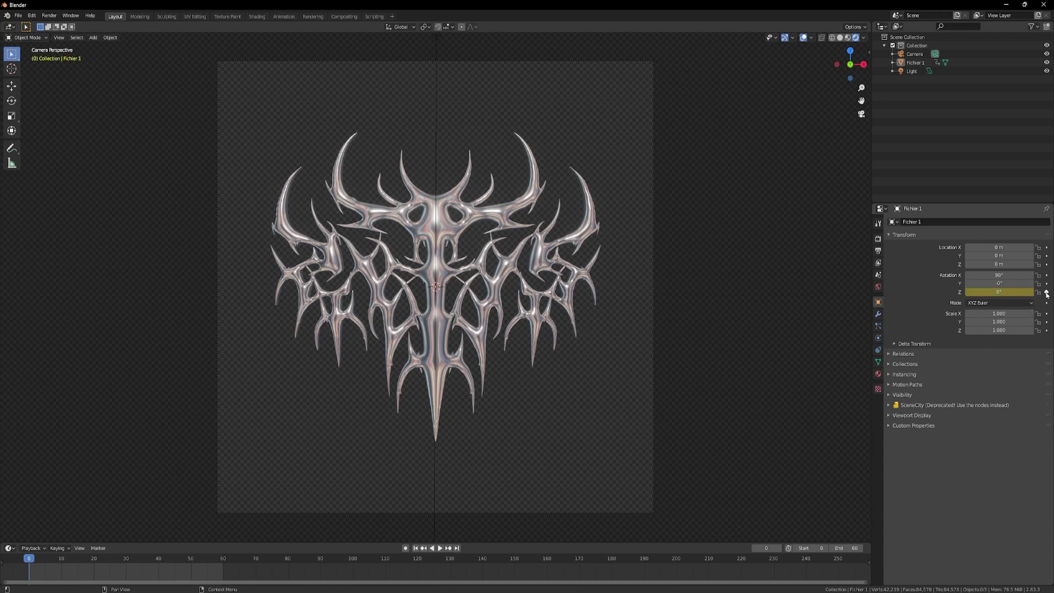
drag(231, 563, 221, 560)
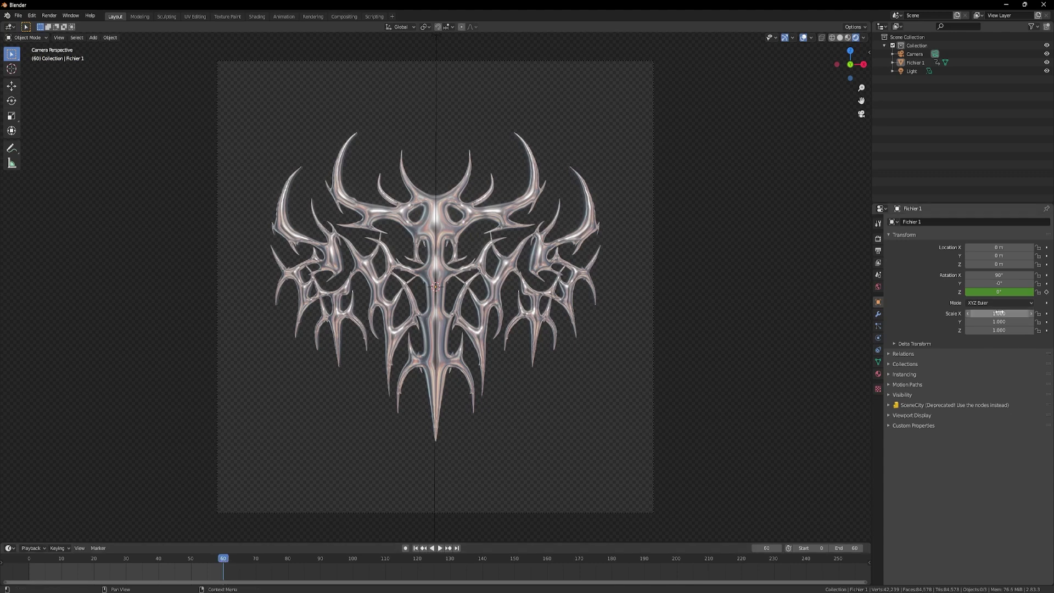
click(1002, 292)
text(360)
click(1047, 293)
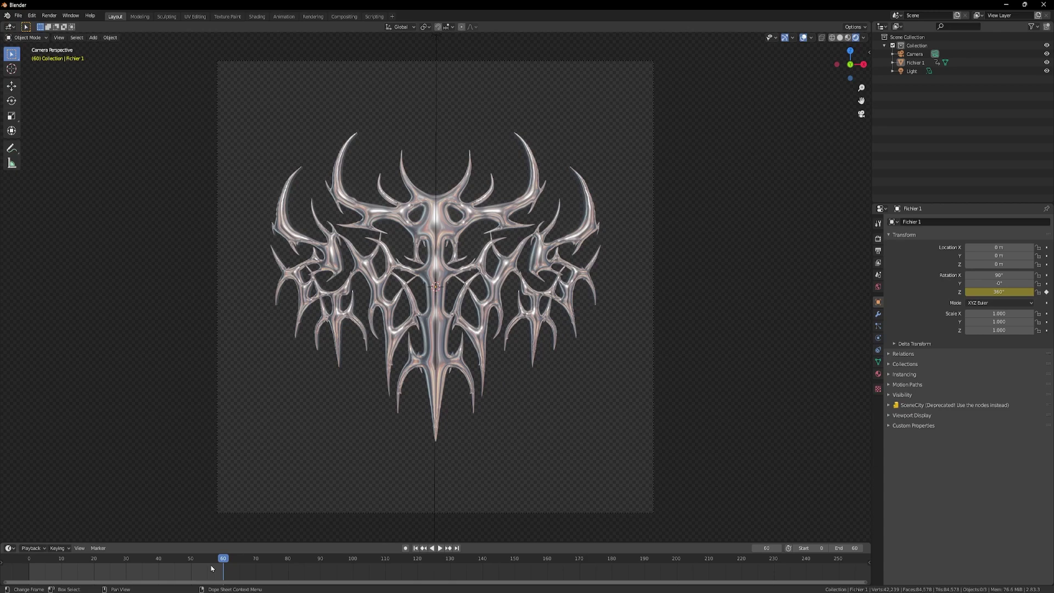
Play back the spin from the first frame, then stop playback
drag(220, 563, 33, 563)
key(space)
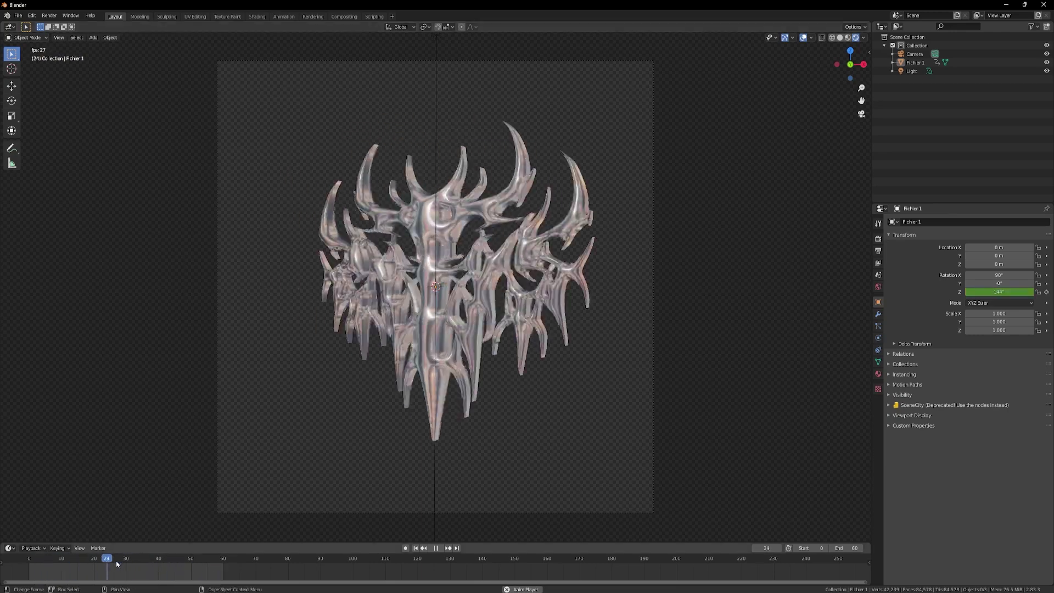
drag(175, 564, 77, 563)
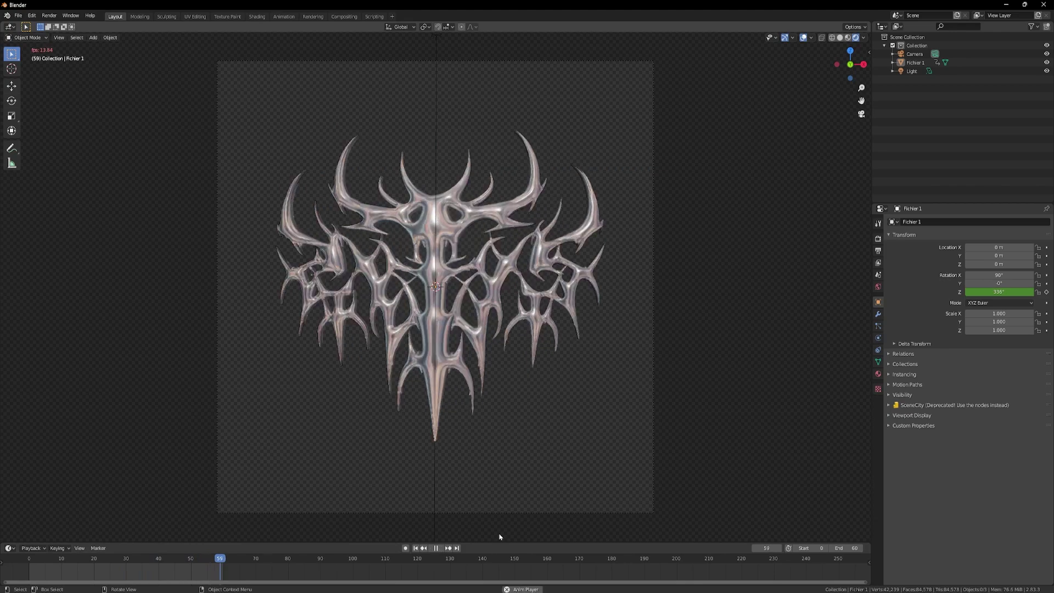
key(Escape)
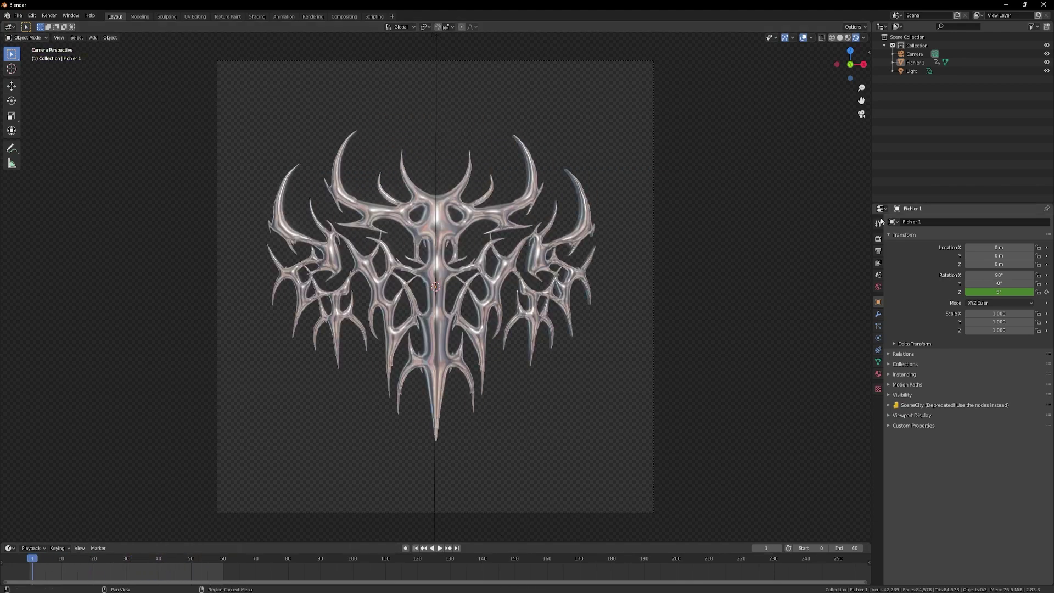
click(879, 240)
Point Blender's PNG frame output to a newly created RENDER folder in Pictures
click(879, 250)
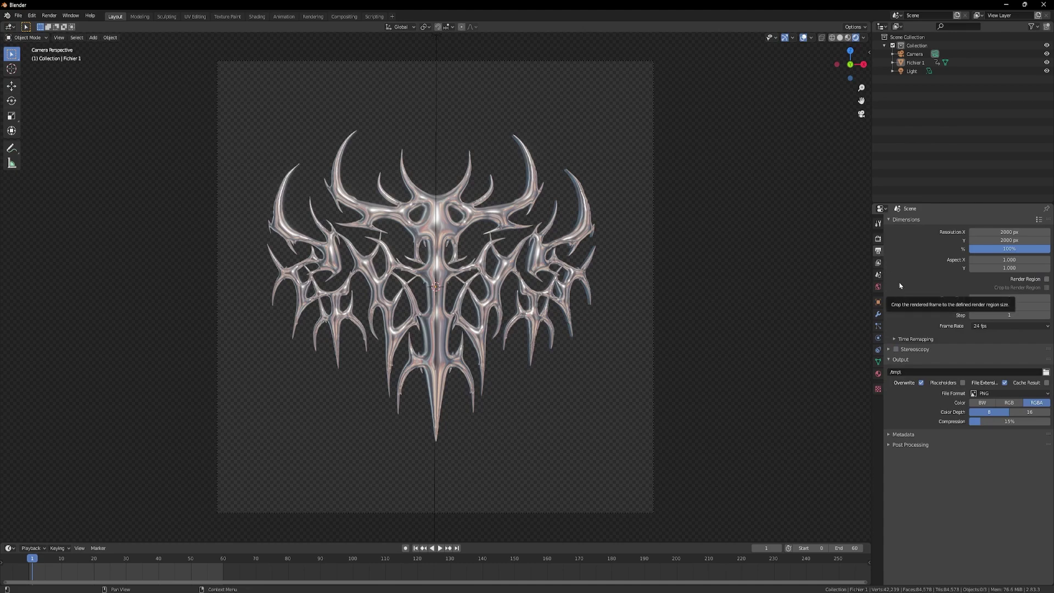
click(1047, 372)
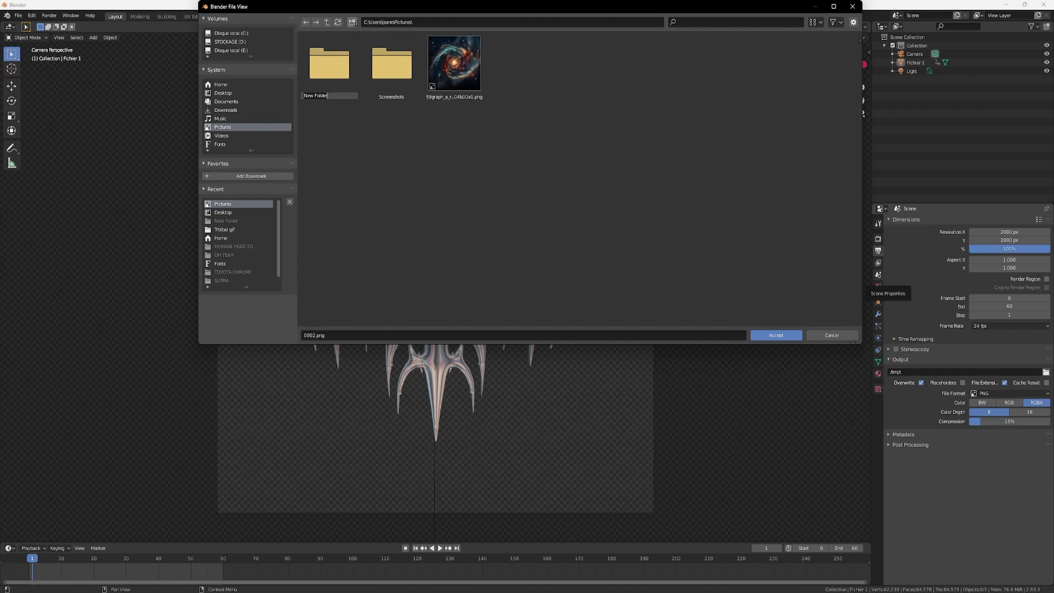
key(Return)
double_click(316, 62)
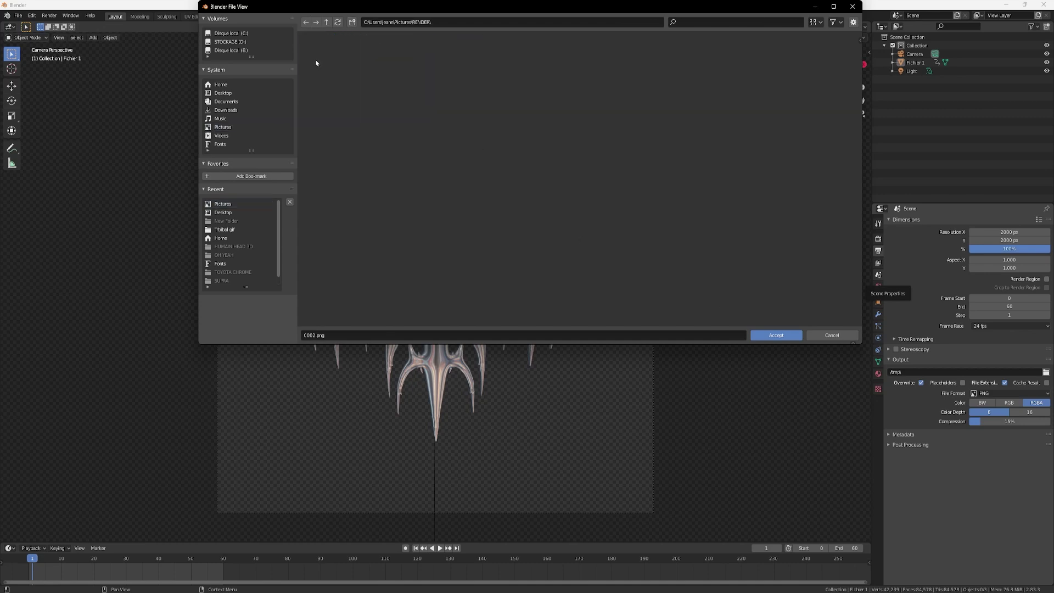
click(764, 338)
click(880, 239)
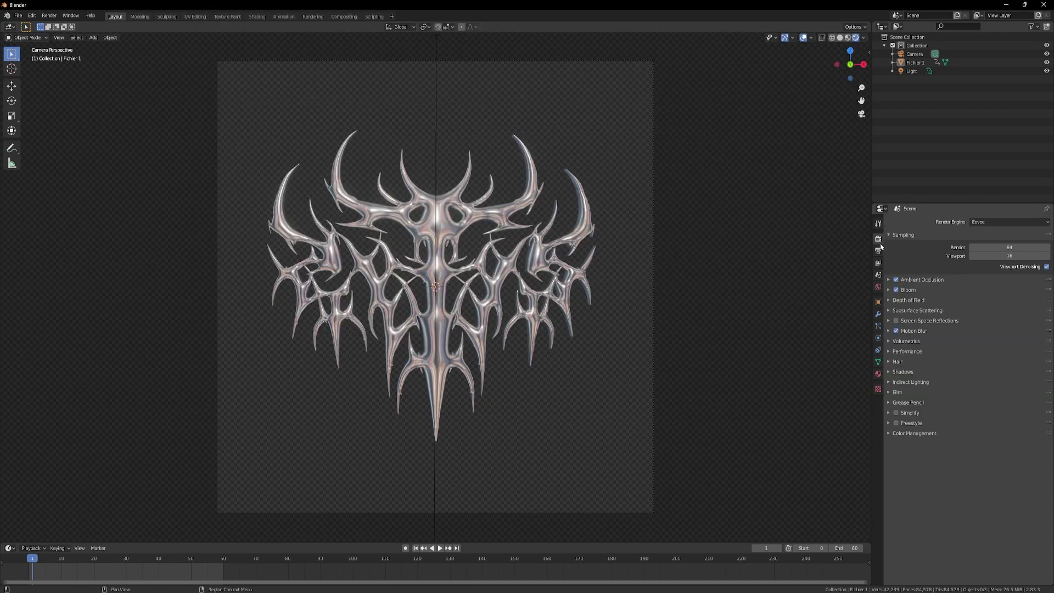
Render all 60 frames of the chrome spin, then close the render window
click(43, 19)
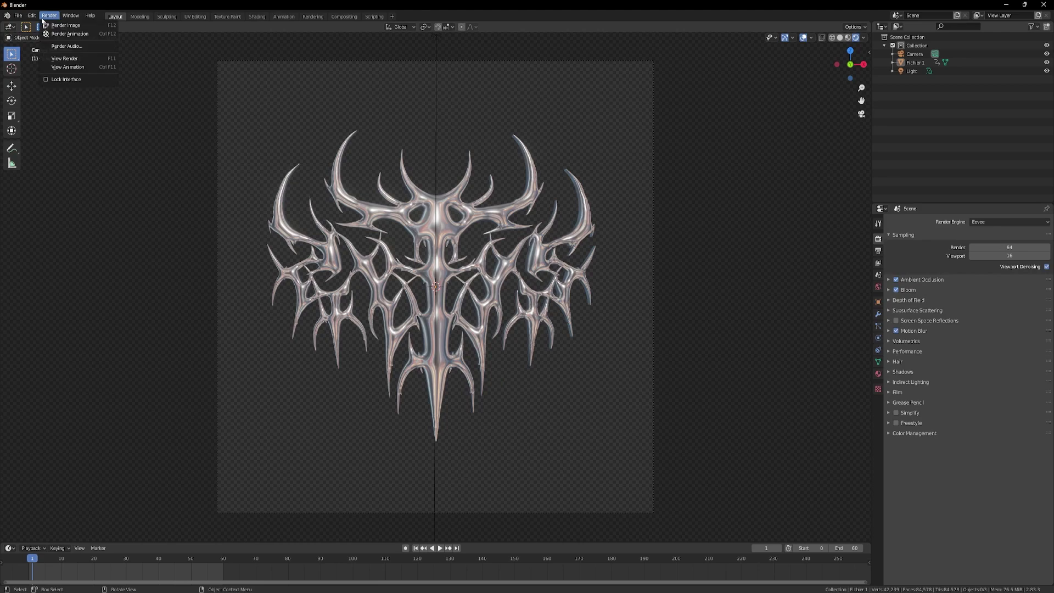
click(66, 35)
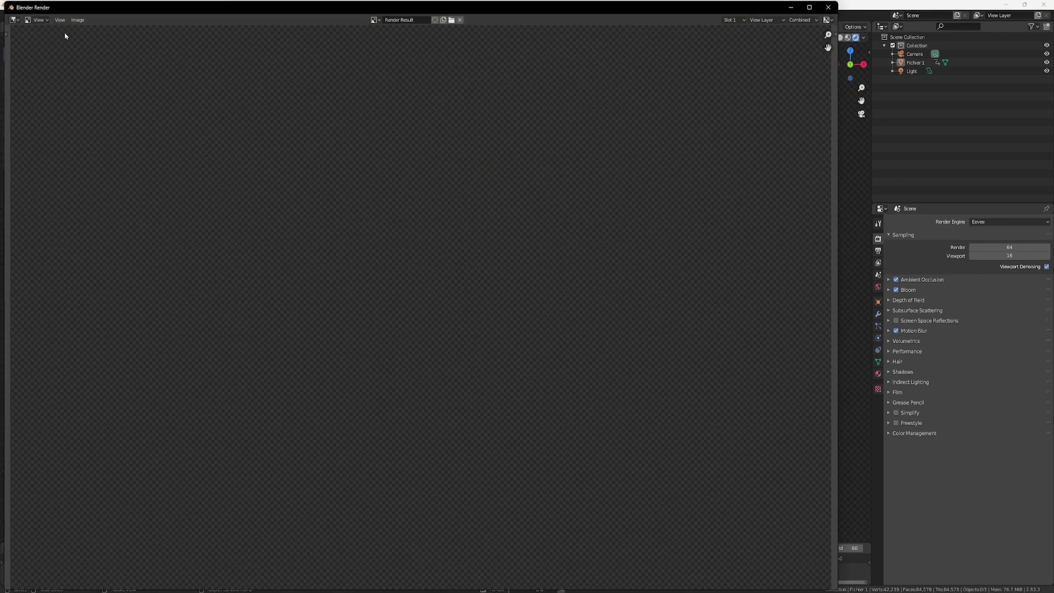
scroll(292, 132, down, 2)
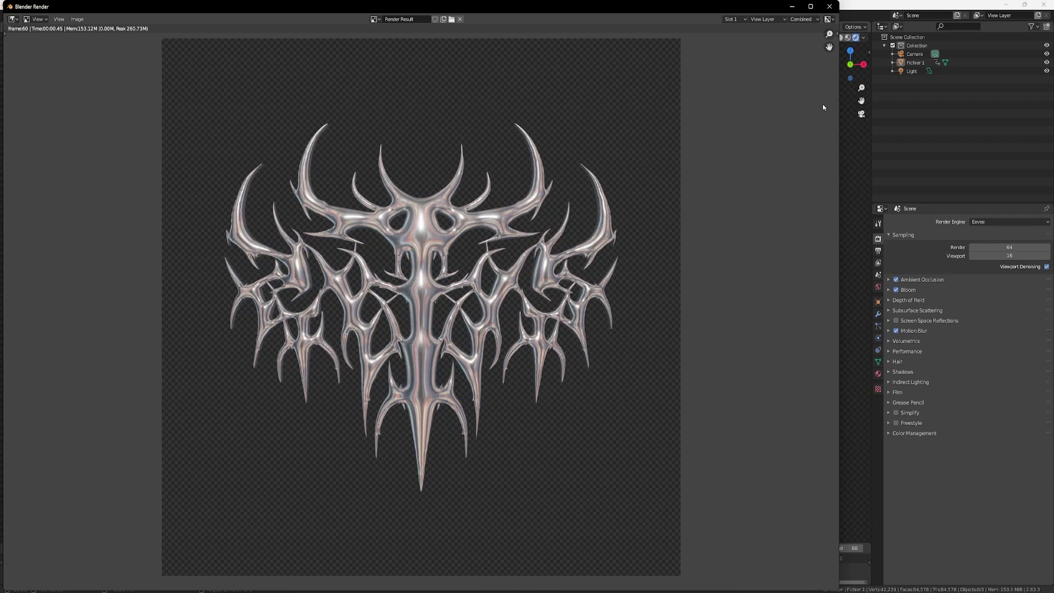
click(830, 7)
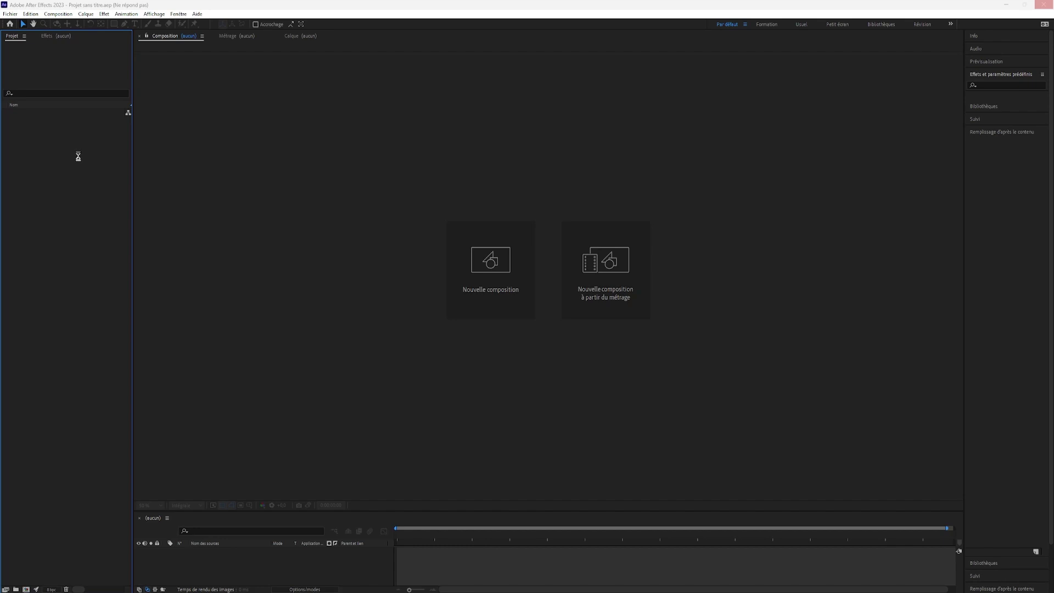
Import frames 0000–0060 from the RENDER folder as a PNG sequence
right_click(54, 134)
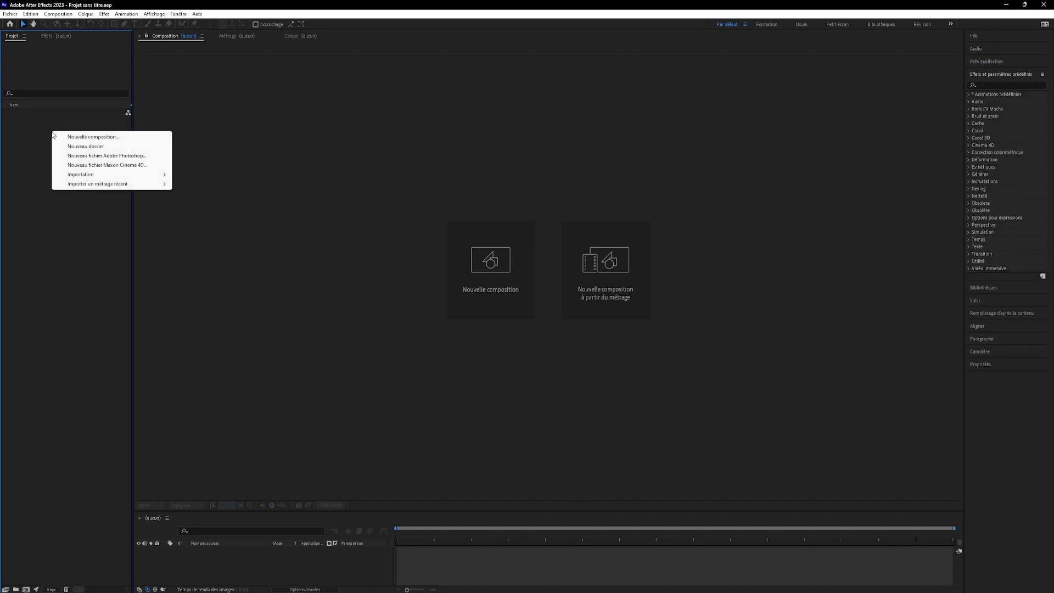
mouse_move(81, 175)
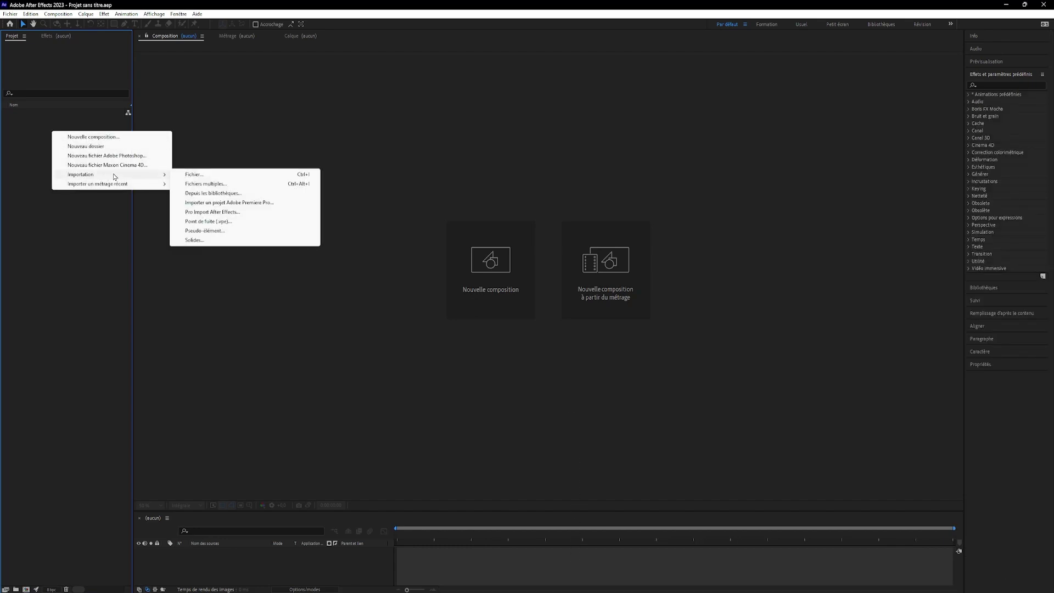
click(195, 175)
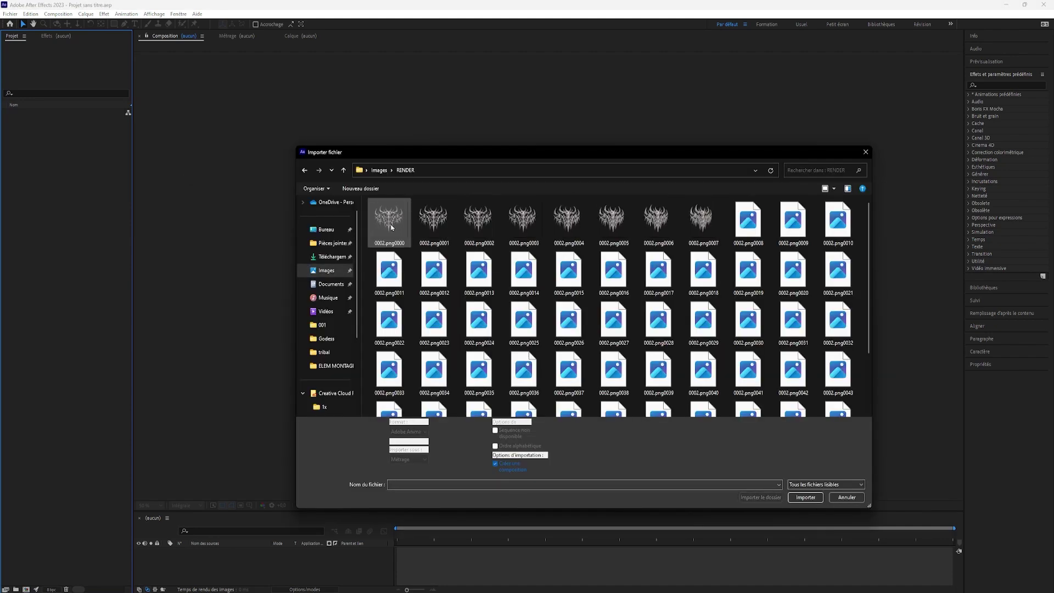
click(392, 227)
scroll(610, 371, down, 1)
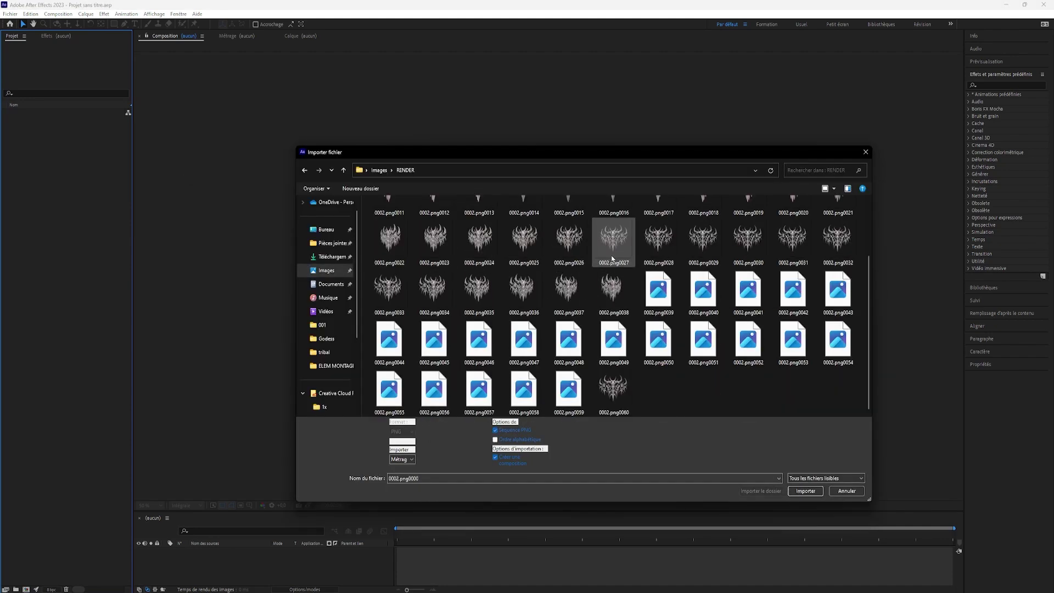
shift+click(607, 389)
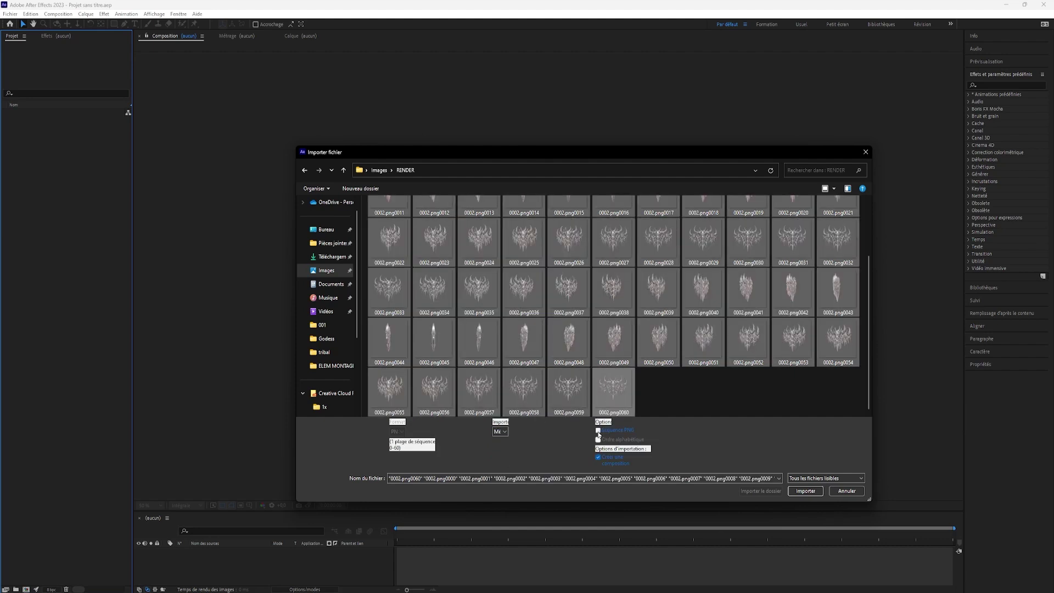
click(598, 432)
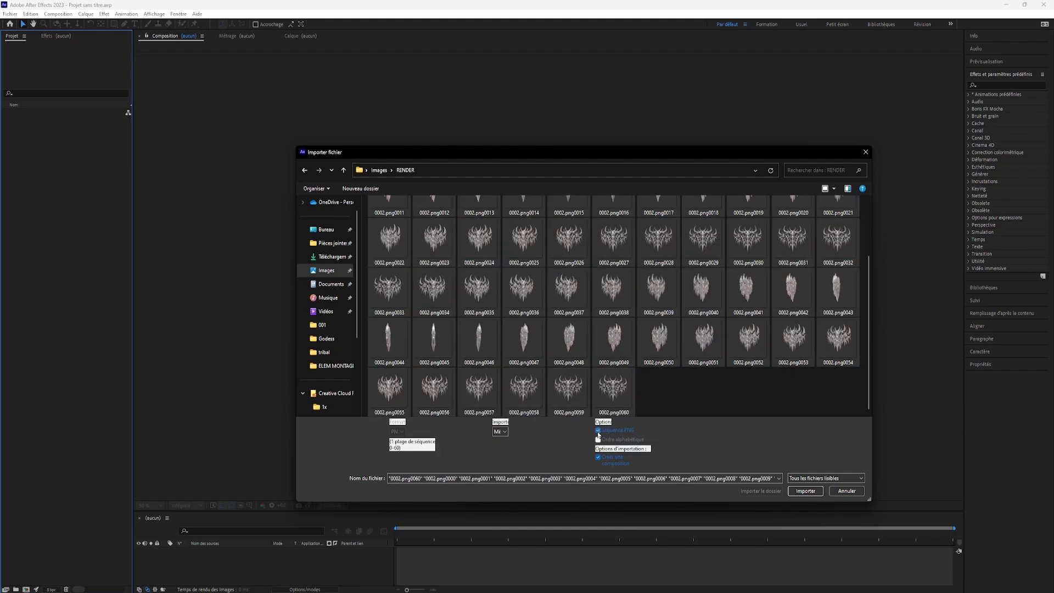
click(805, 491)
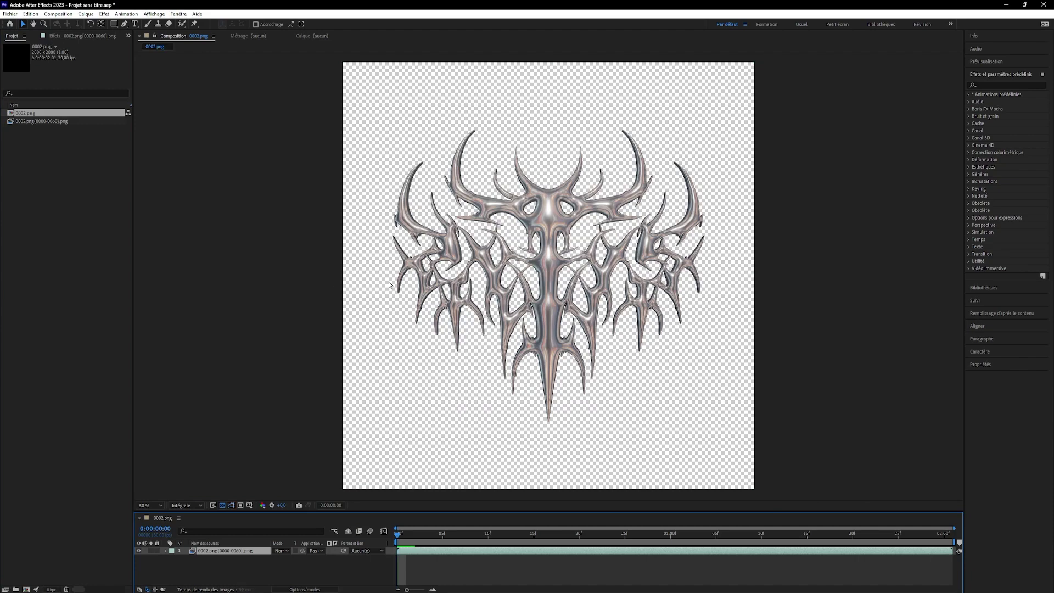
Preview the imported sequence, create Composition 1, and add 0002.png to it
key(space)
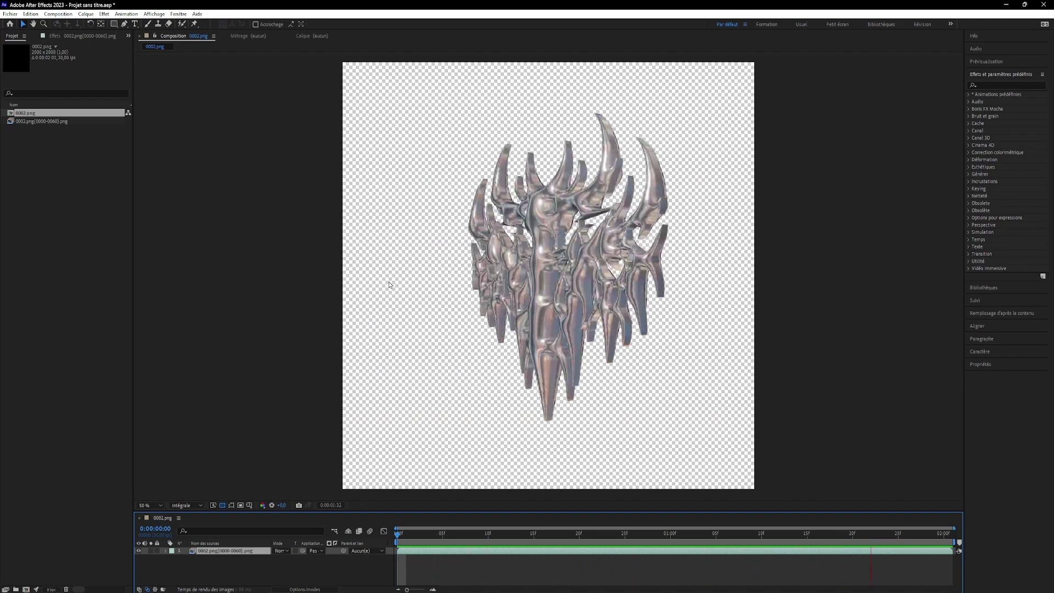
key(space)
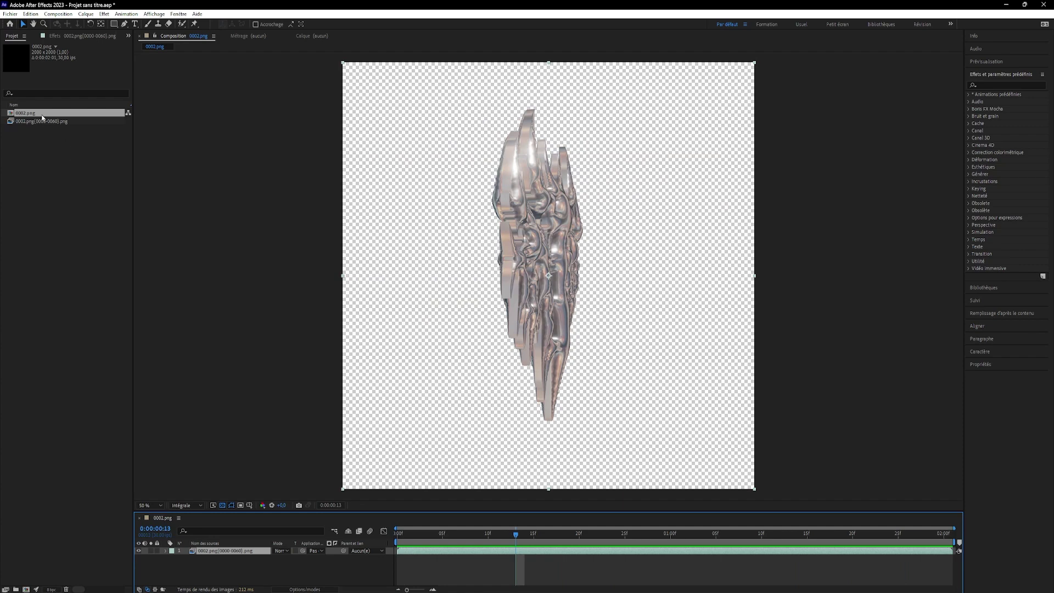
key(ctrl+n)
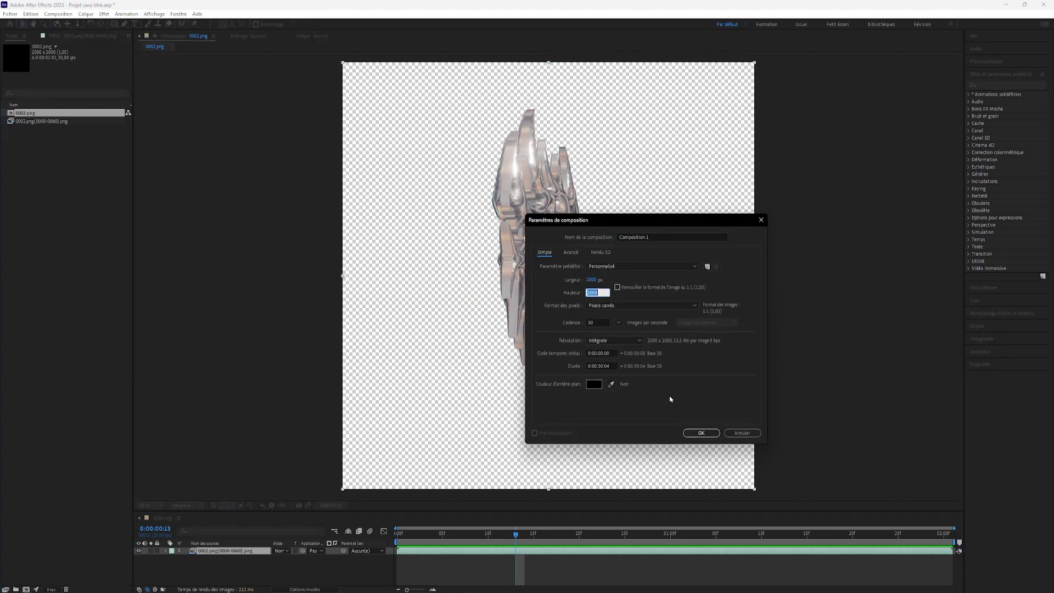
click(699, 434)
drag(25, 113, 306, 551)
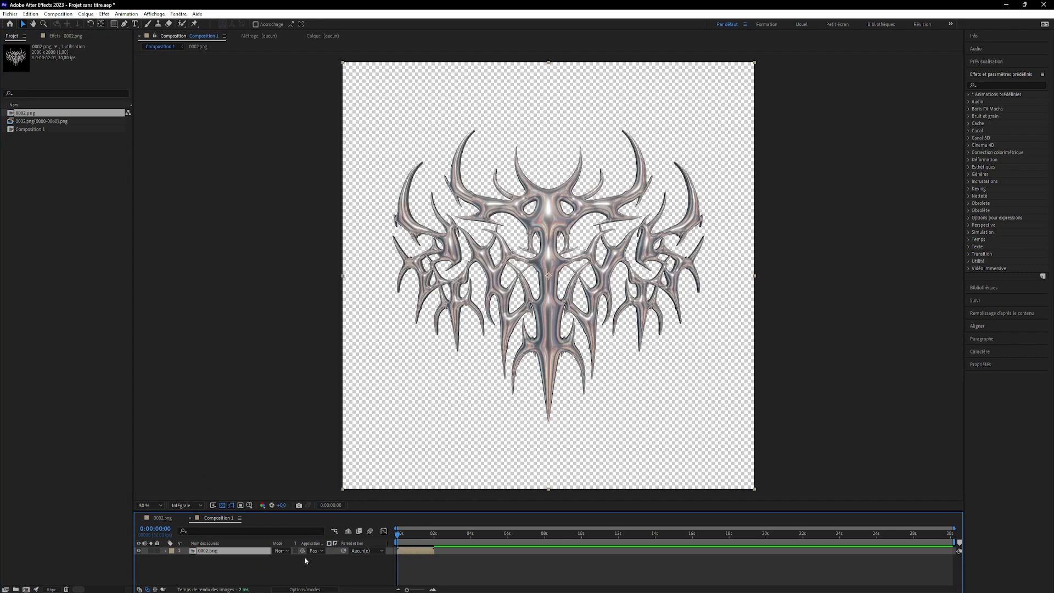
right_click(324, 564)
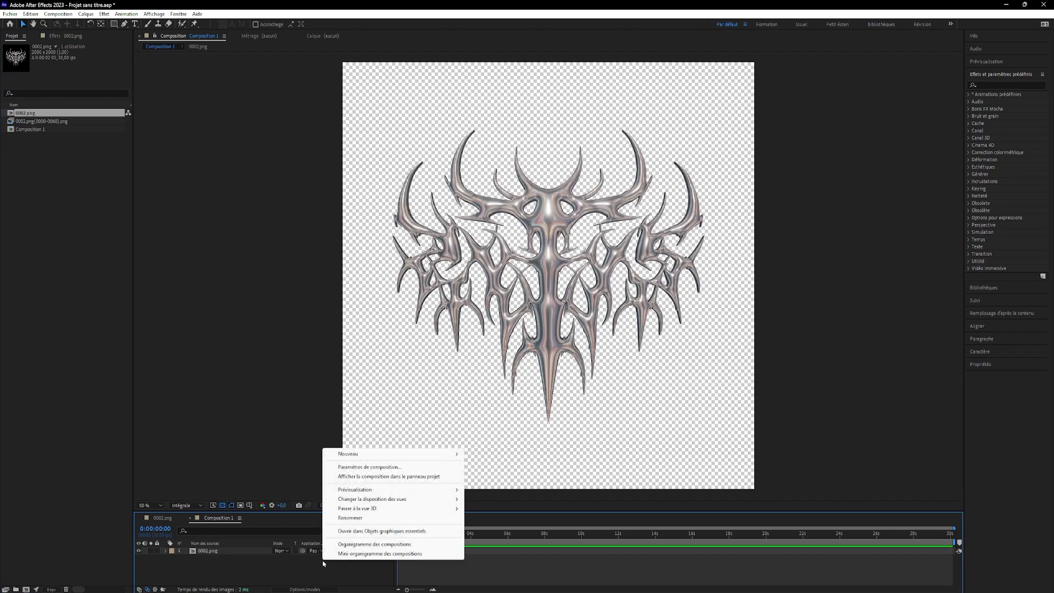
mouse_move(322, 458)
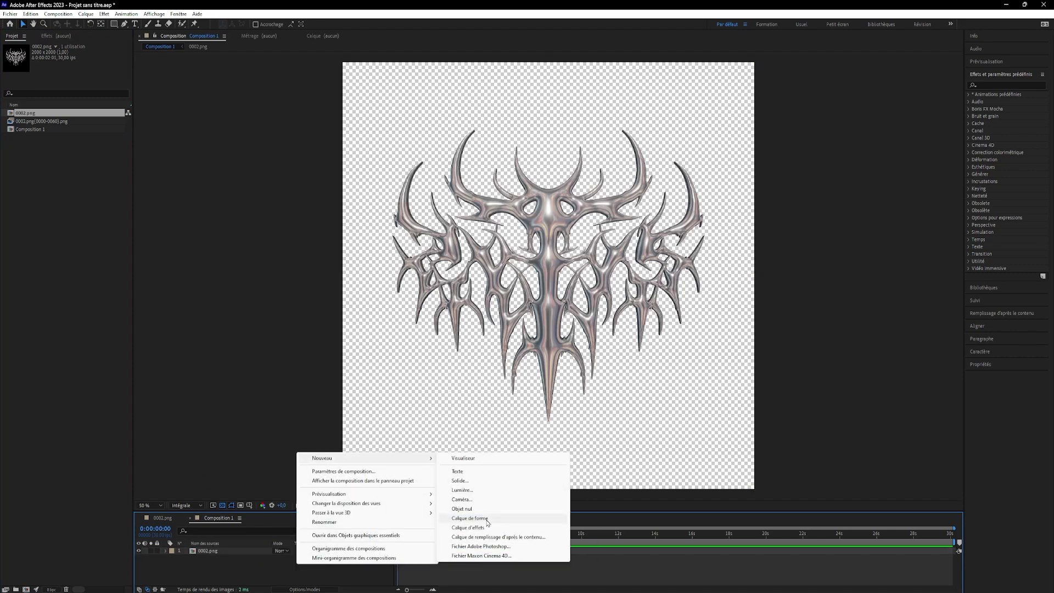
Add a black solid layer beneath the 0002.png artwork
click(459, 480)
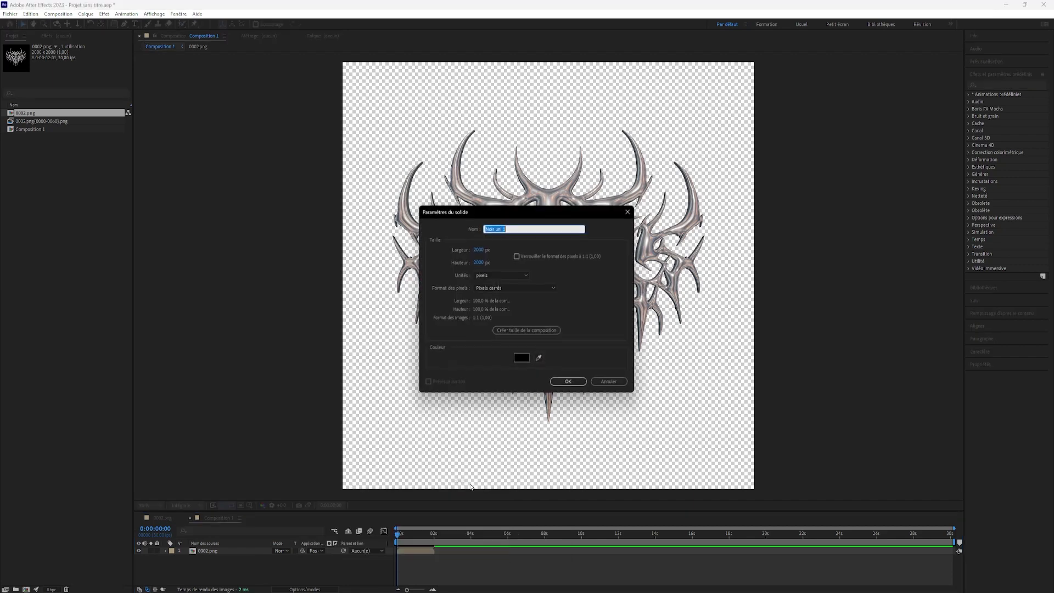
click(568, 383)
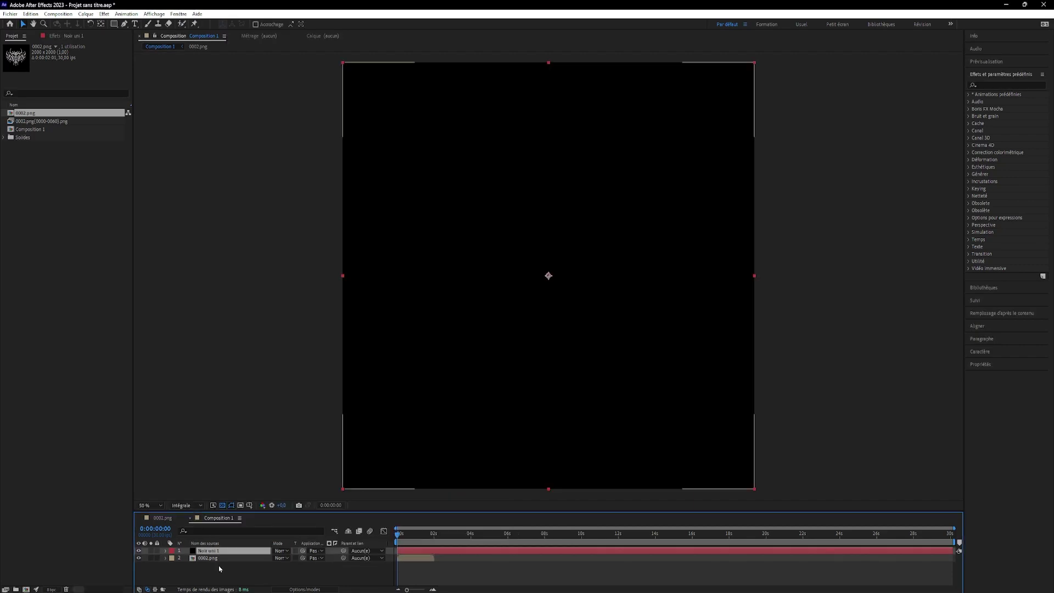
drag(214, 560, 213, 550)
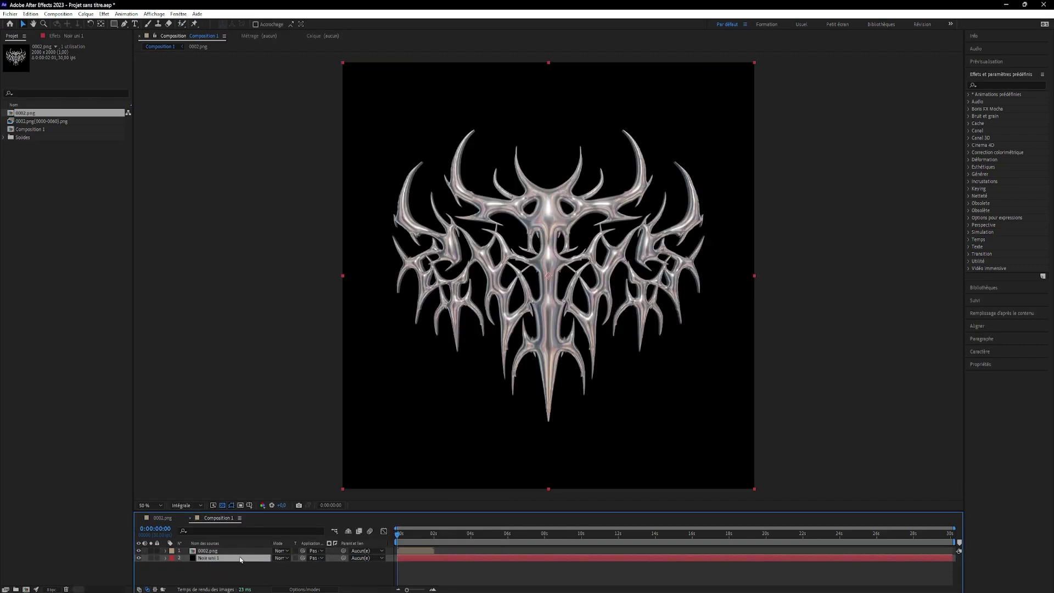
click(411, 551)
Make three copies of the artwork layer, shift one later, and preview
key(ctrl+d)
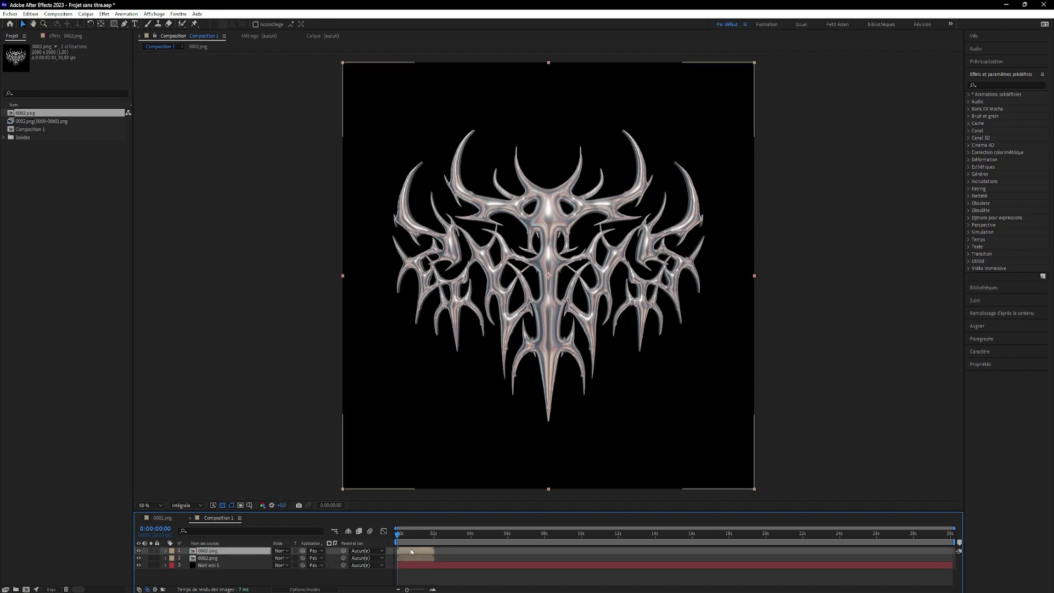
key(ctrl+d)
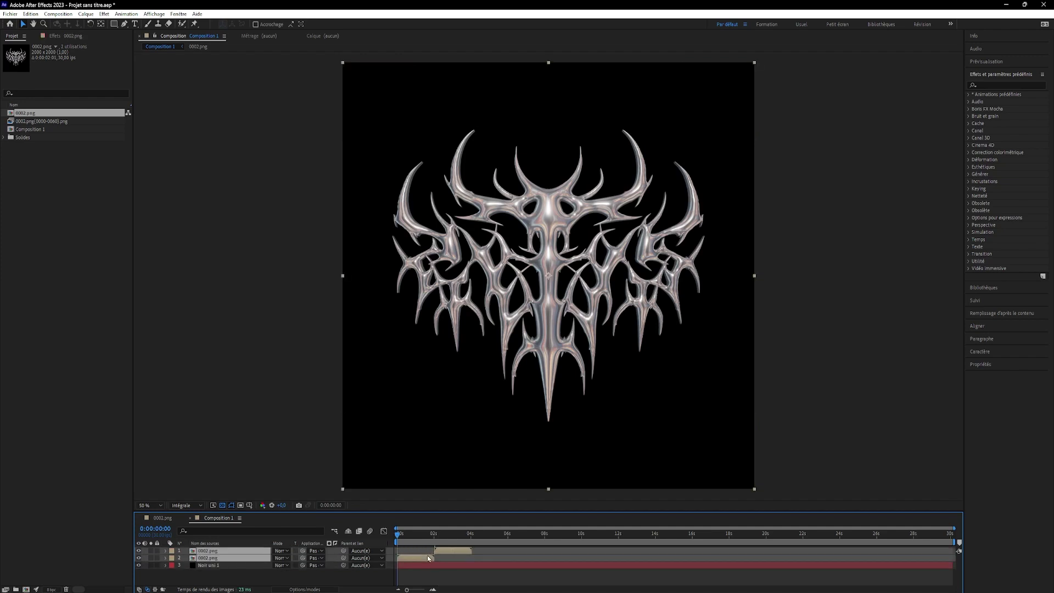
key(ctrl+d)
drag(427, 555, 459, 560)
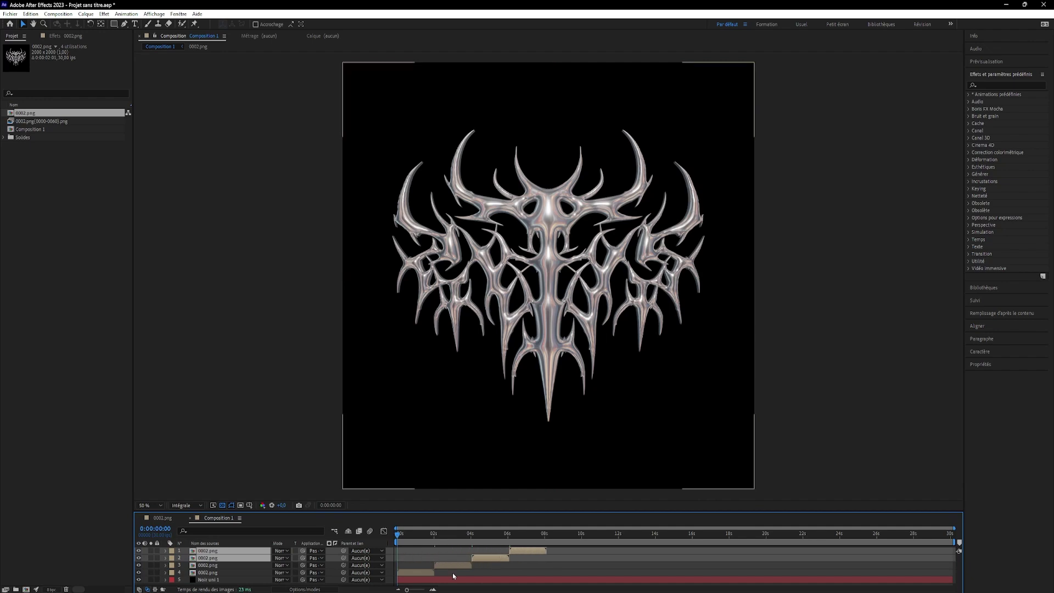
key(space)
Change the time stretch of all layers and delete an extra artwork copy
key(ctrl+a)
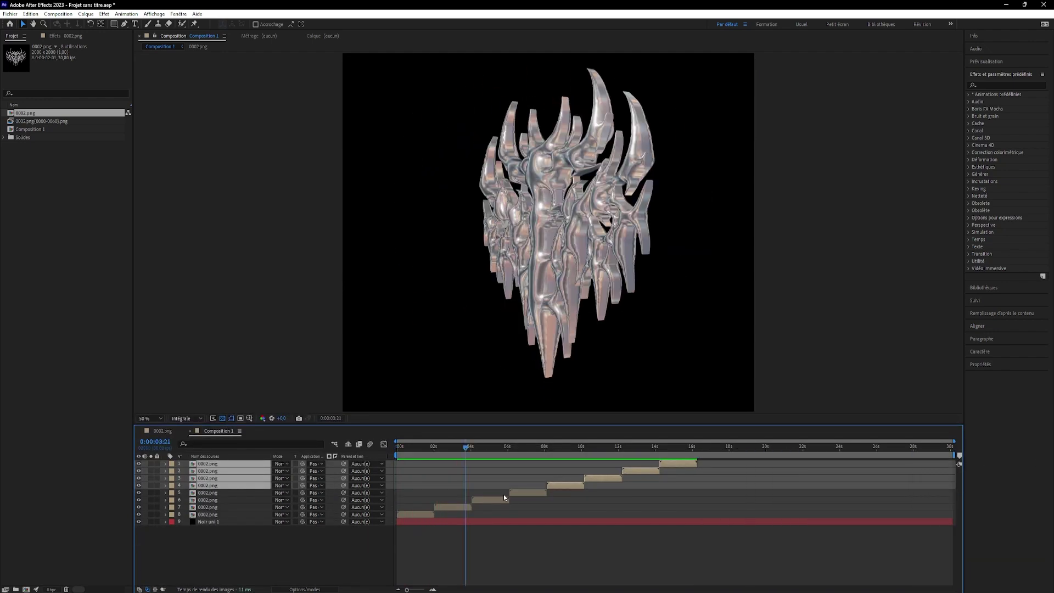
right_click(673, 201)
click(818, 272)
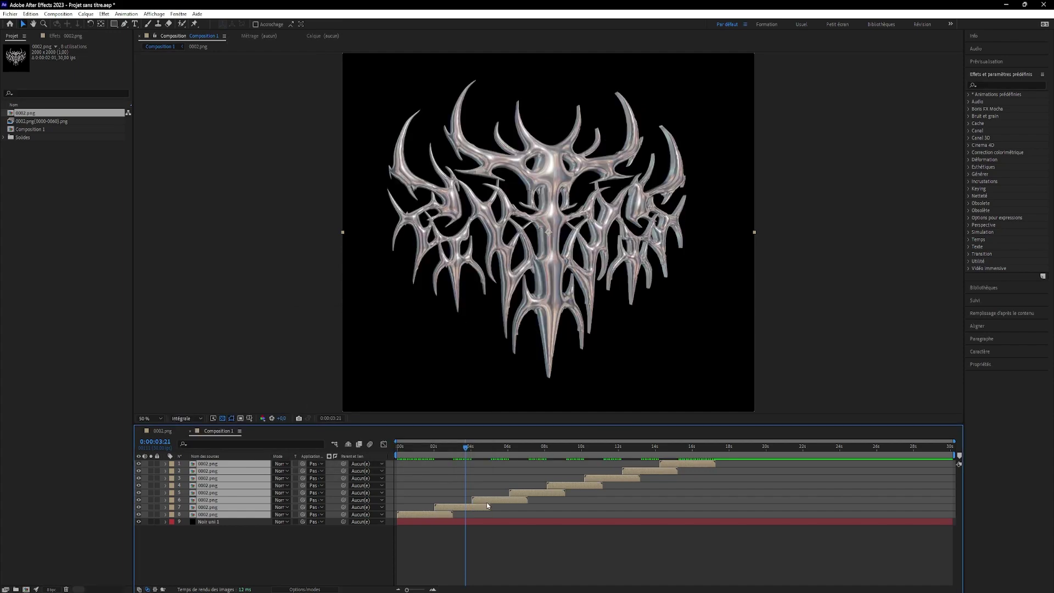
key(Home)
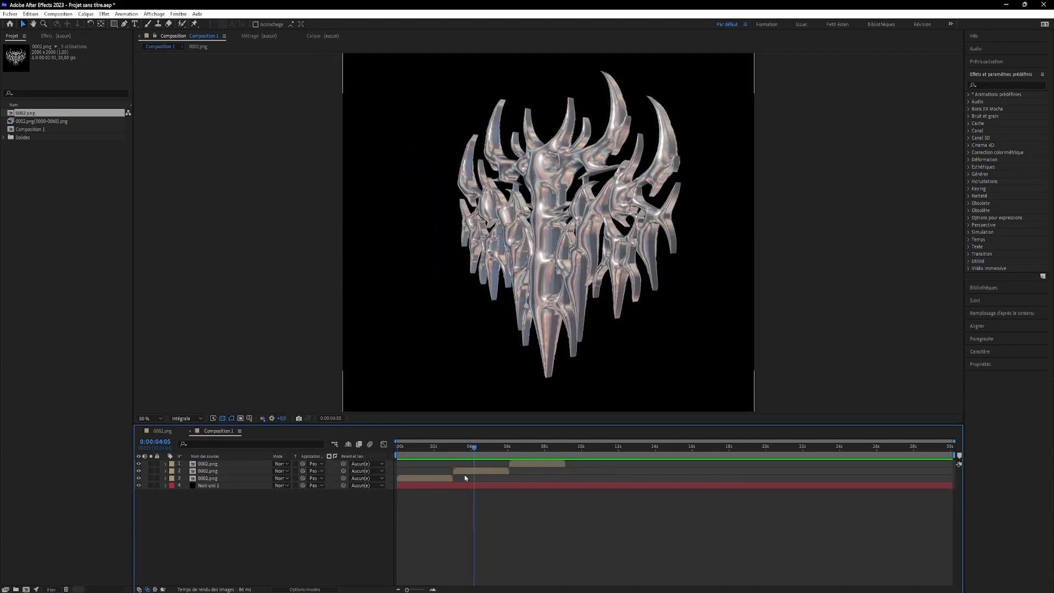
key(Delete)
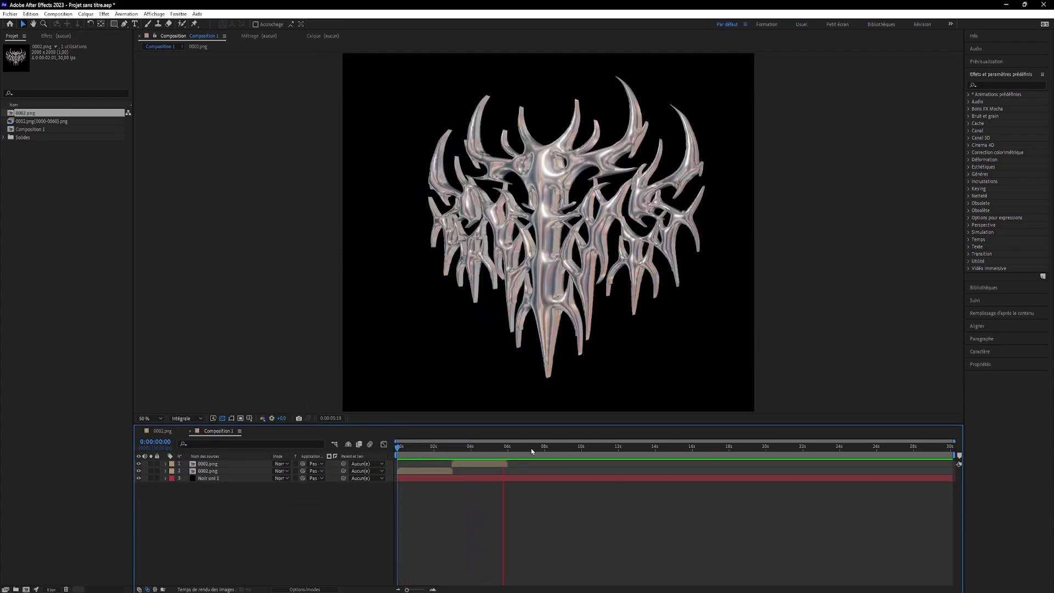
right_click(310, 400)
Add an adjustment layer with Luminosité et contraste, raising the contrast
click(486, 483)
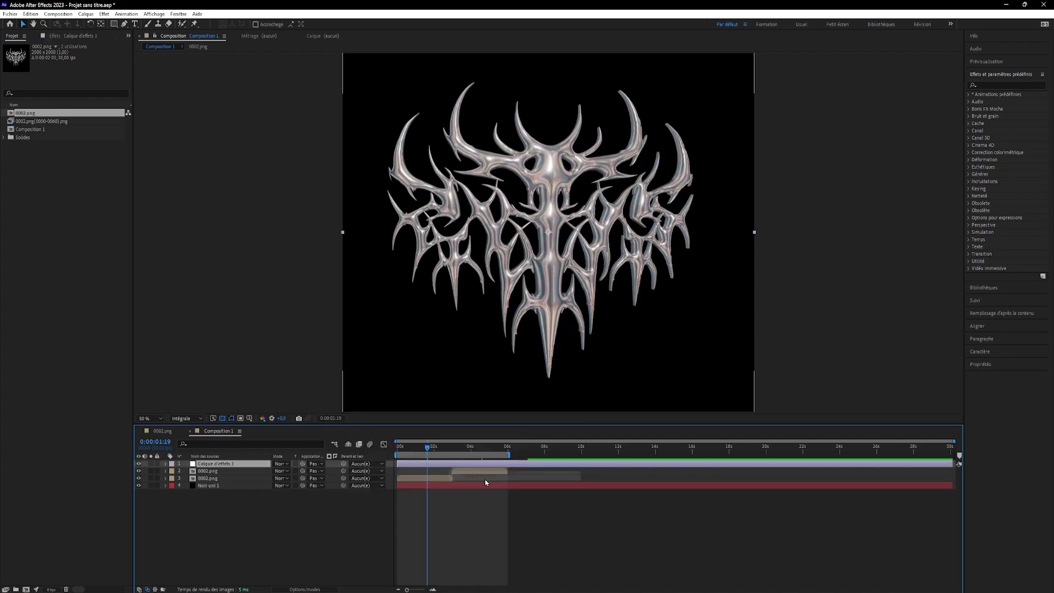
click(996, 77)
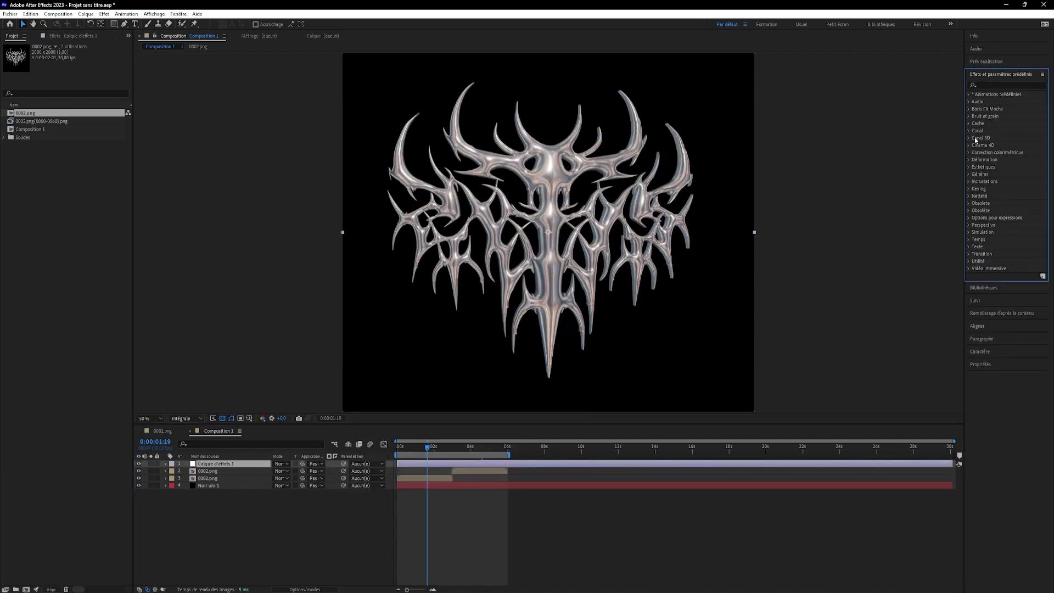
click(971, 153)
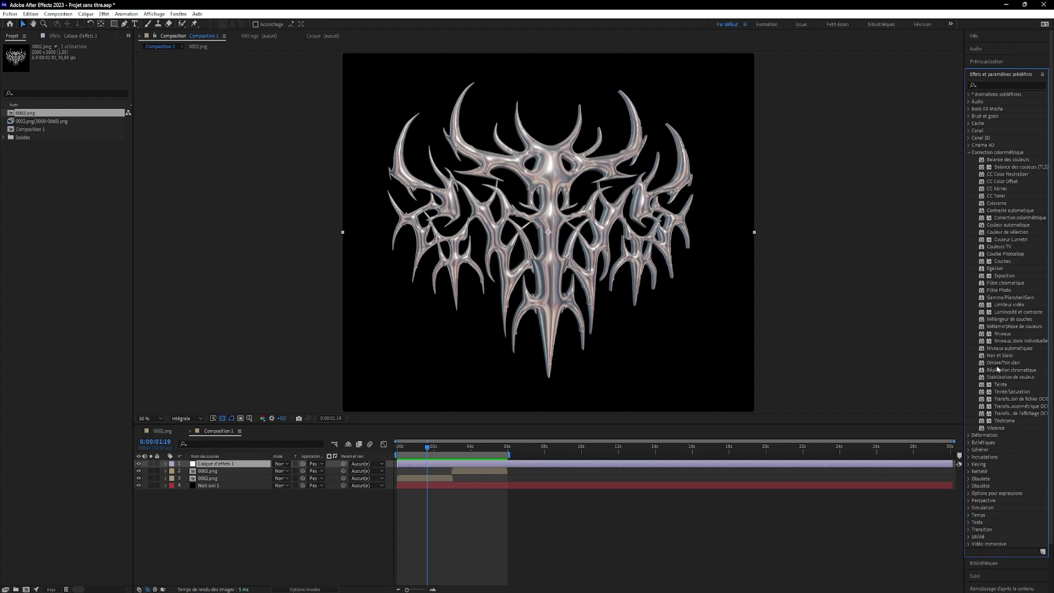
double_click(1018, 312)
mouse_move(83, 67)
mouse_down()
mouse_move(133, 67)
mouse_move(78, 62)
mouse_up()
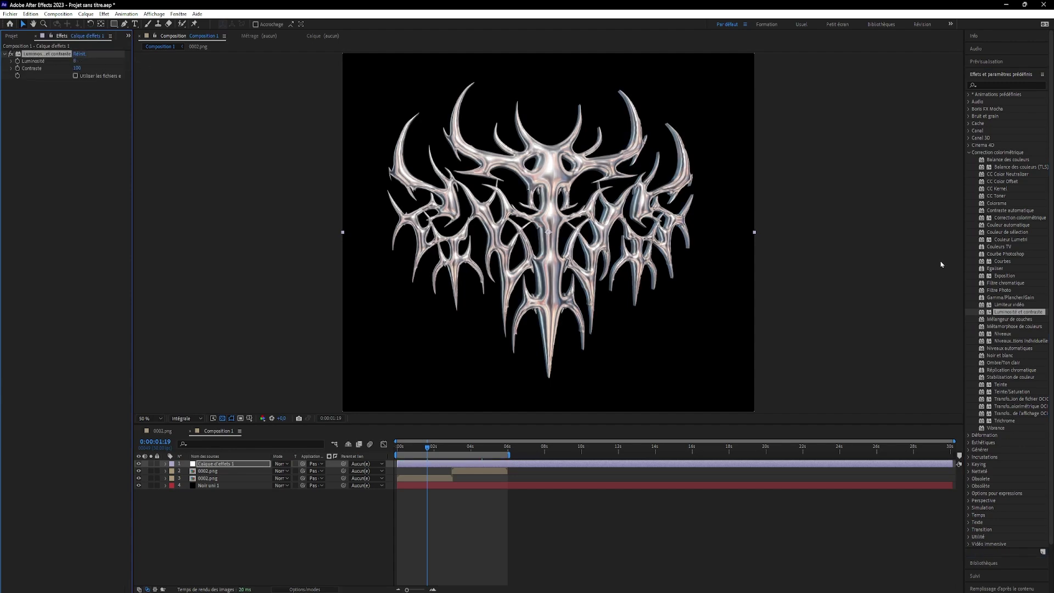
Apply Teinte/Saturation, preview the result, and send Composition 1 to Media Encoder
double_click(1009, 392)
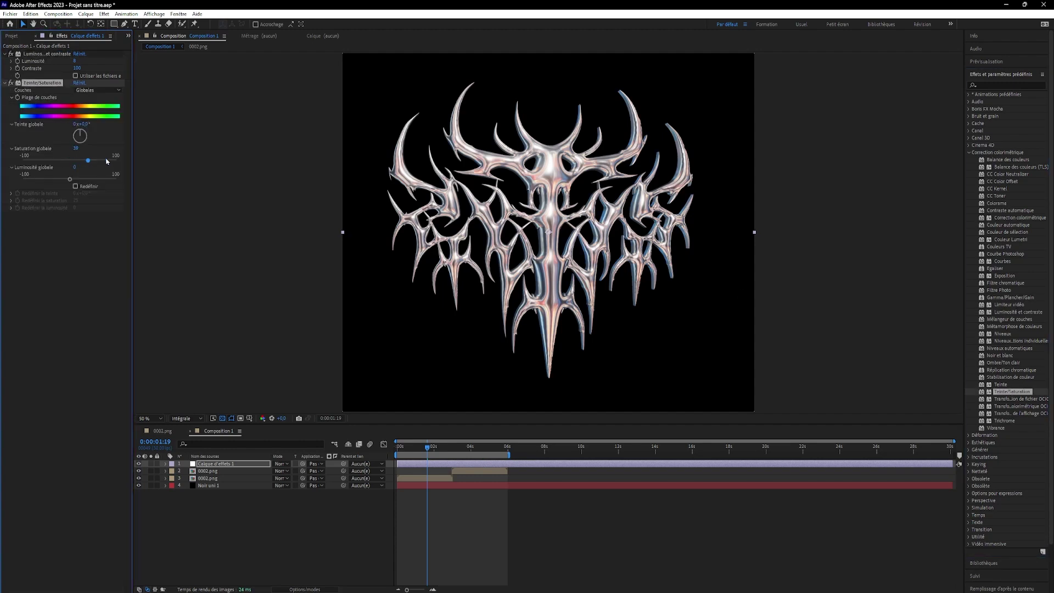
drag(72, 183, 74, 182)
key(space)
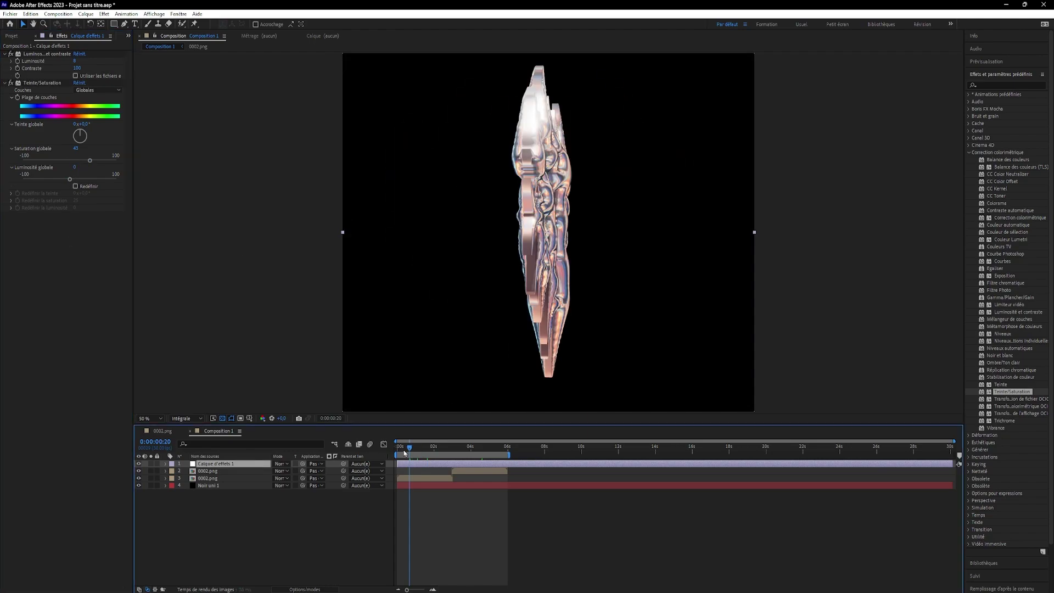
key(space)
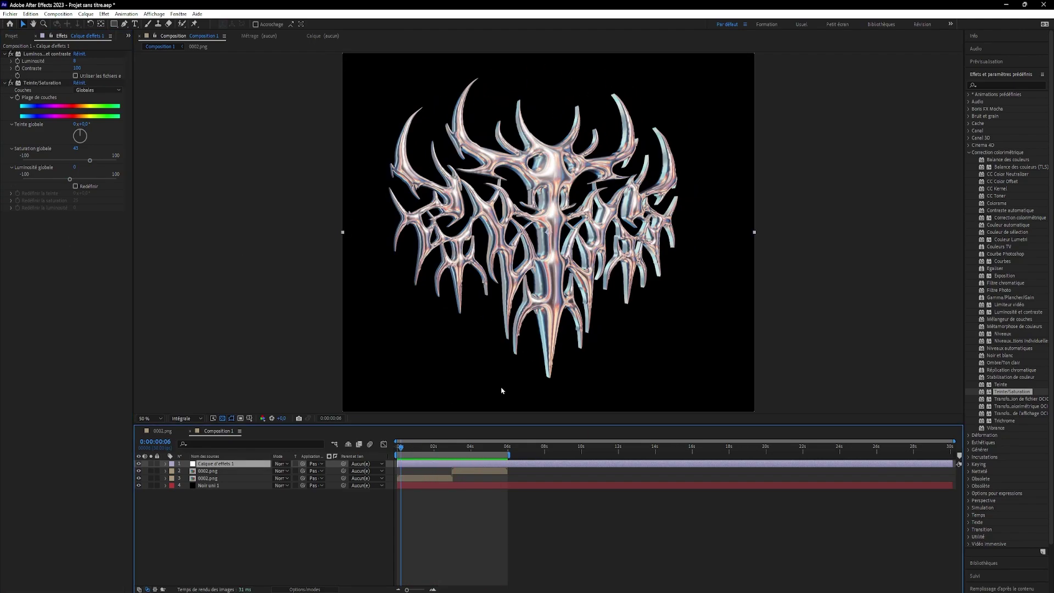
key(Home)
scroll(236, 207, down, 2)
scroll(189, 124, up, 2)
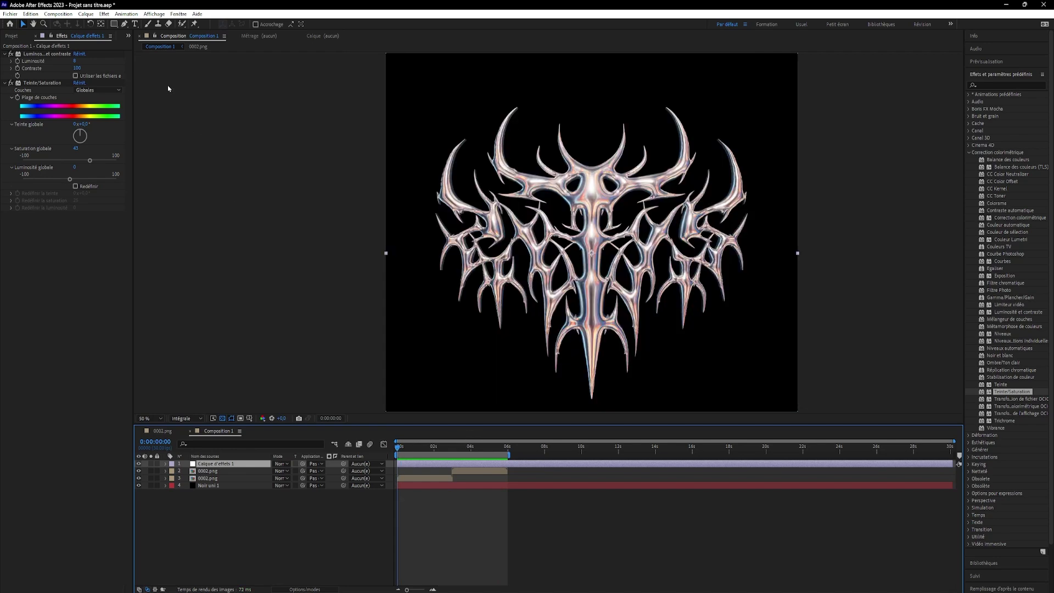
click(10, 15)
click(208, 161)
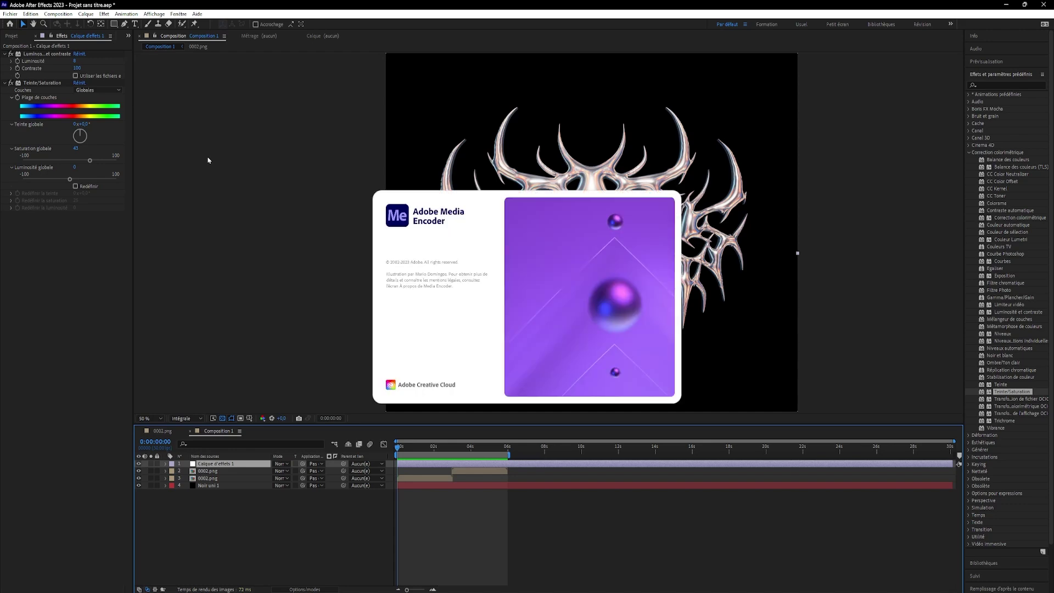
Dismiss the error, encode Composition 1 to H.264 MP4, and open its folder
click(540, 327)
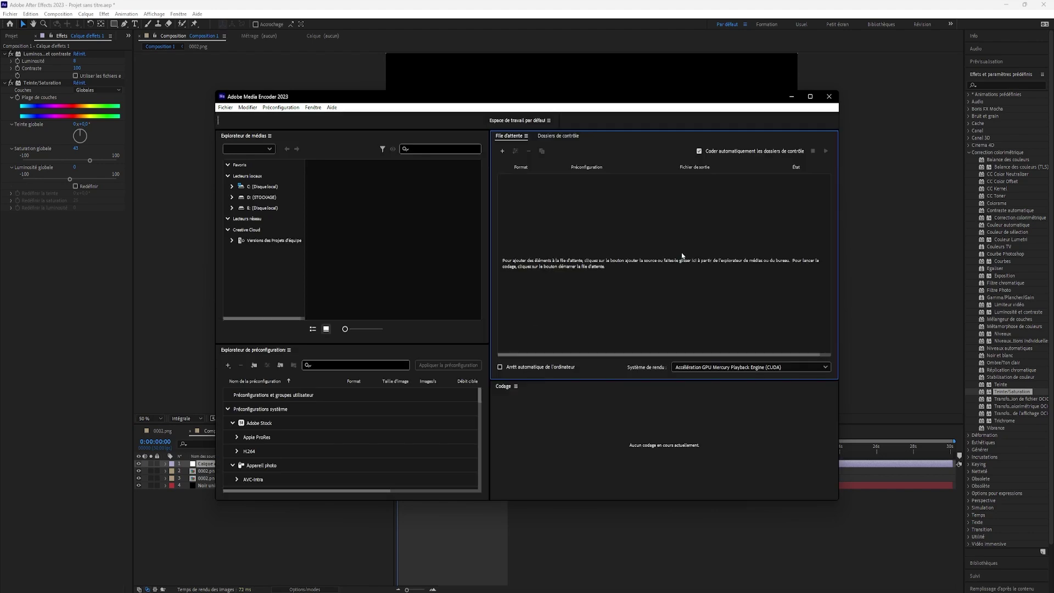
click(828, 152)
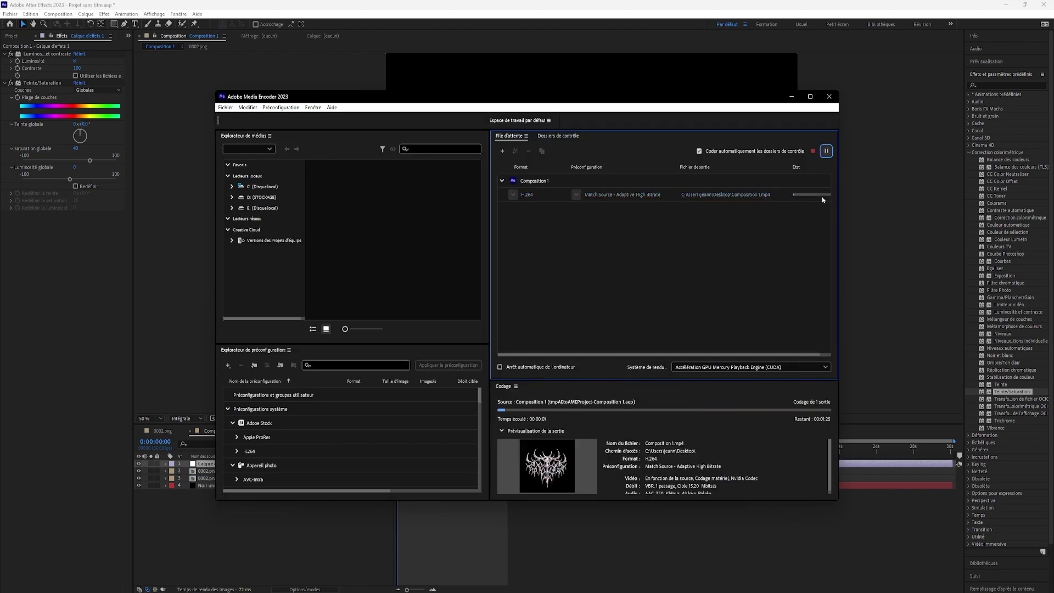
click(766, 196)
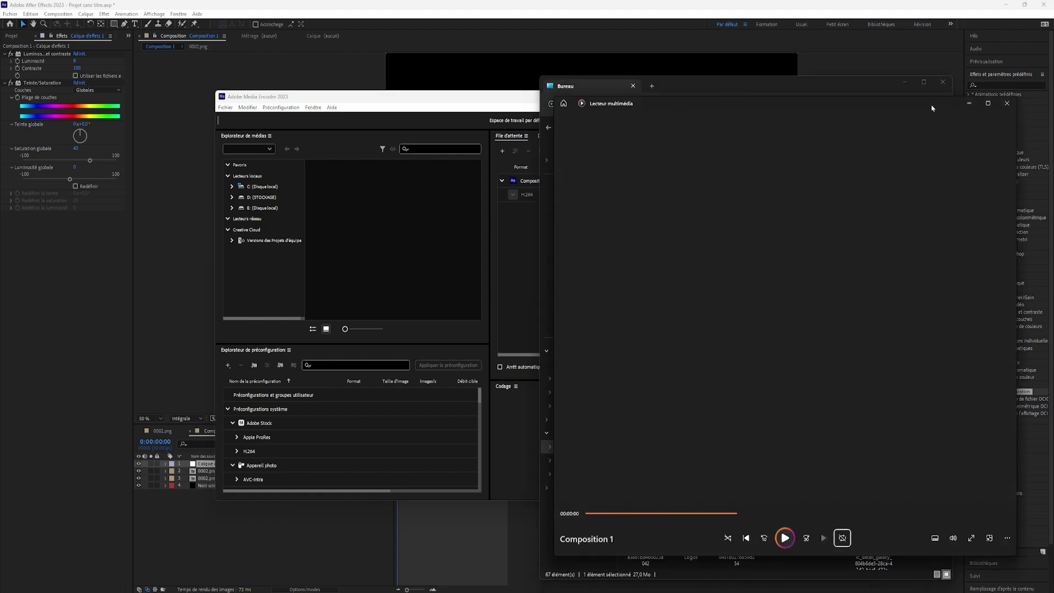